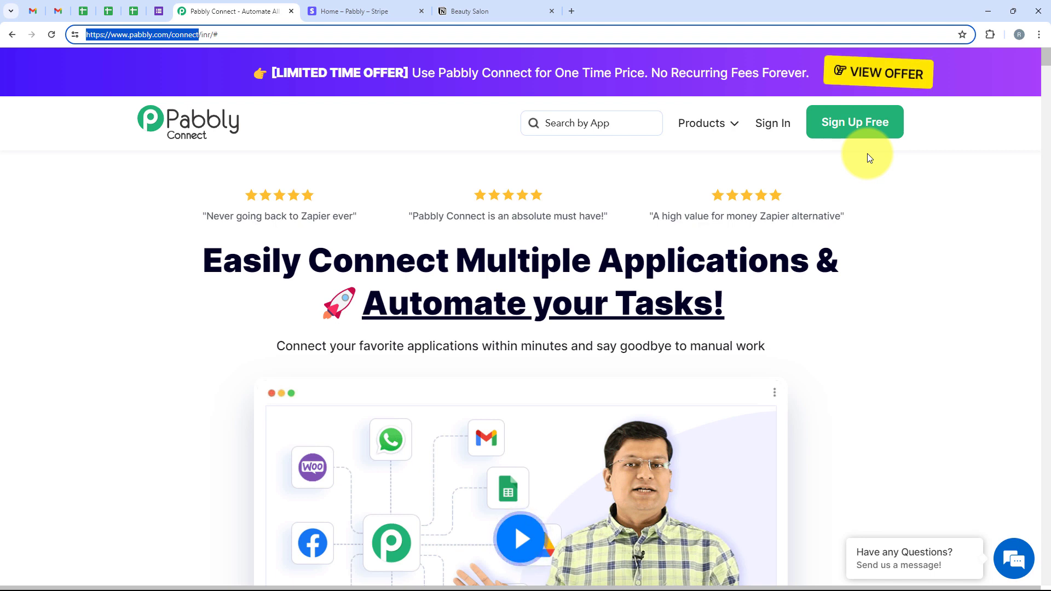
Sign in to Pabbly and open the Pabbly Connect application from the list of all apps
click(761, 130)
drag(124, 145, 272, 141)
scroll(345, 246, down, 2)
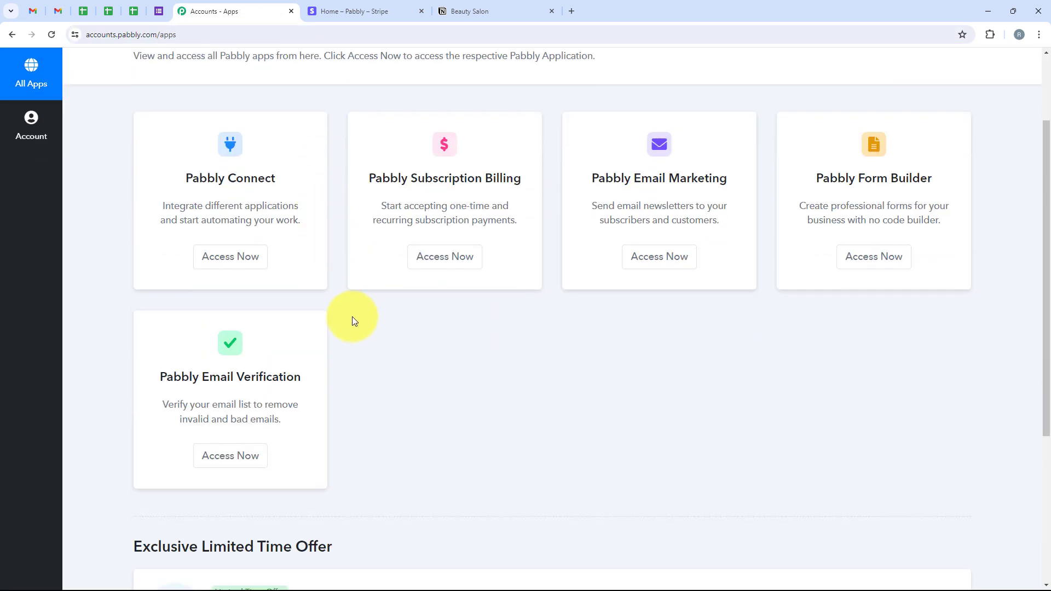
scroll(397, 388, up, 2)
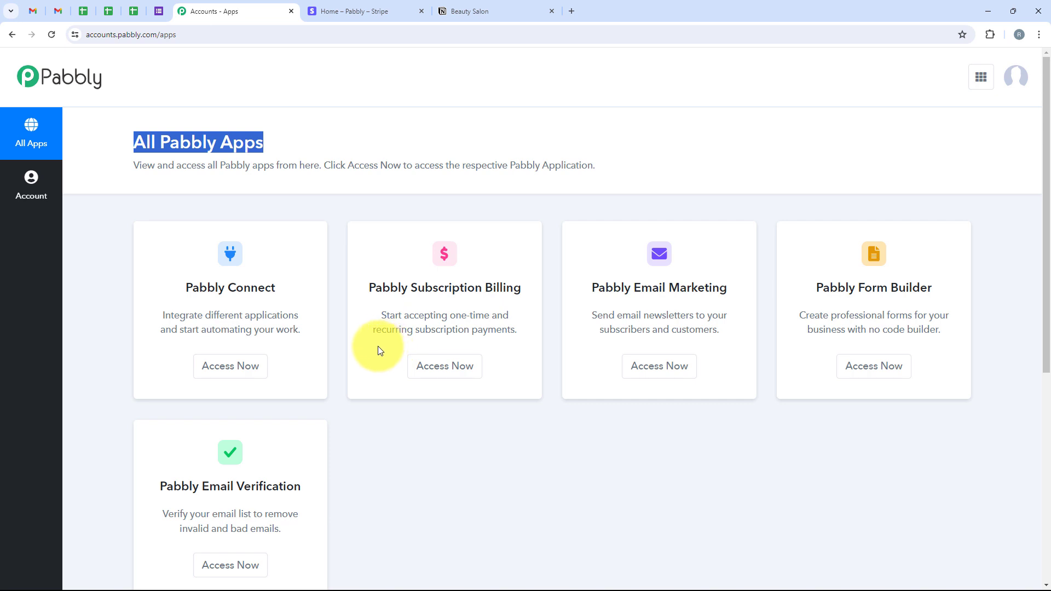
click(210, 292)
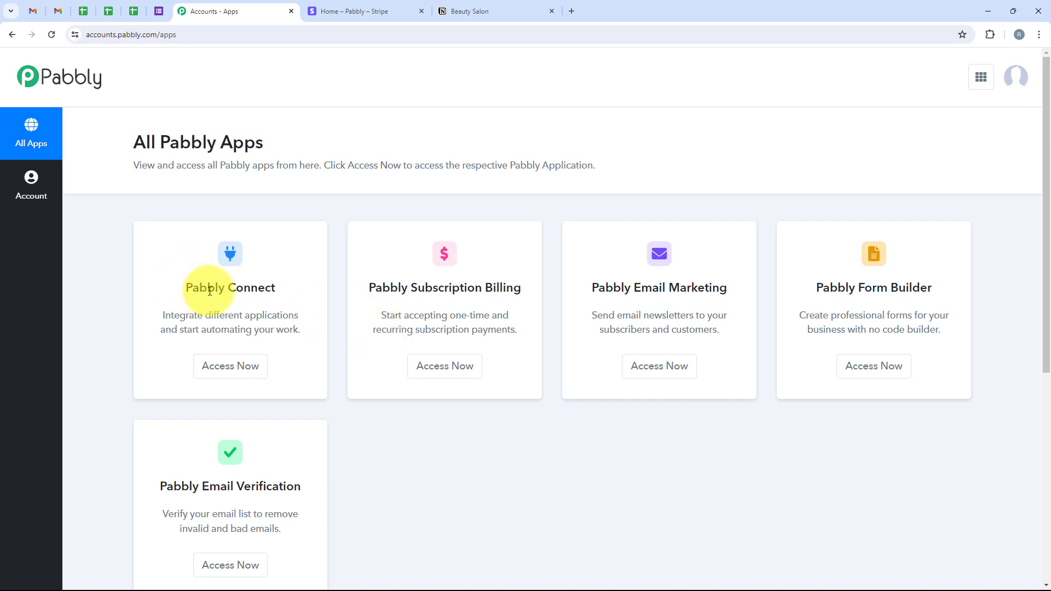
triple_click(210, 291)
drag(206, 315, 306, 312)
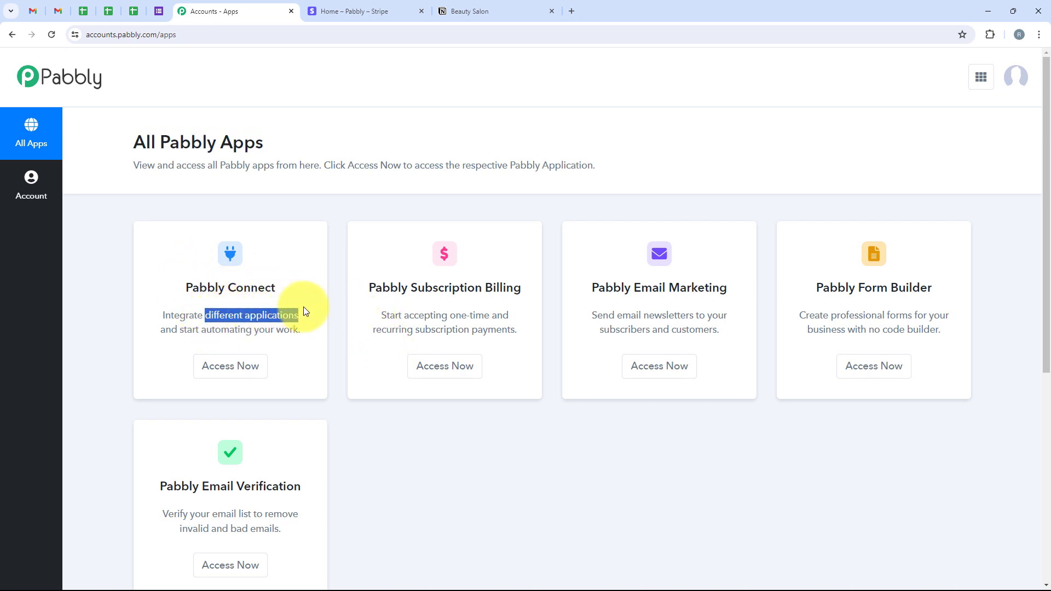
click(225, 378)
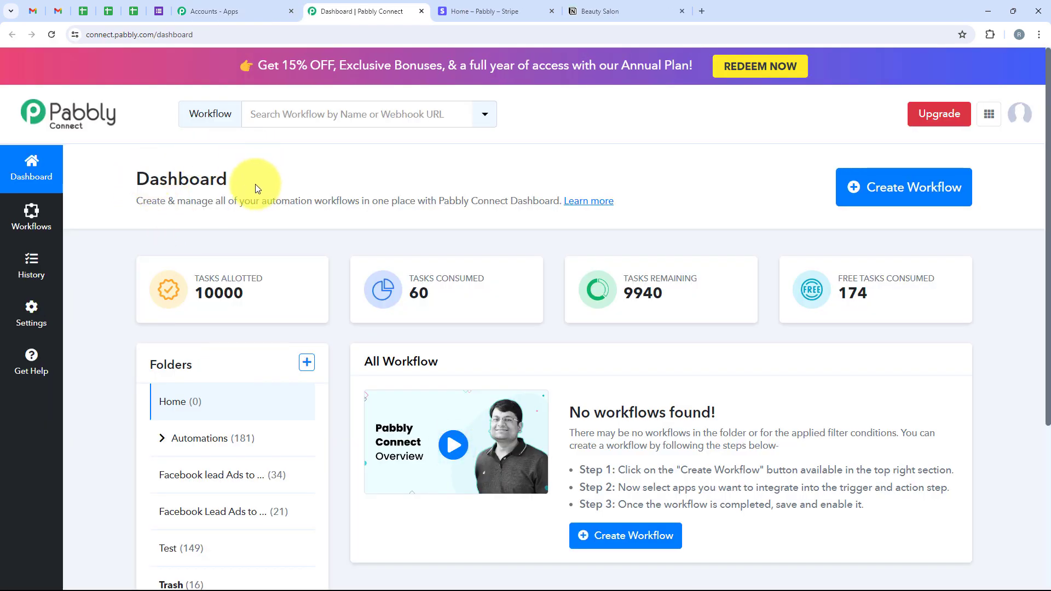
Create a workflow named "How to Create and Send Stripe Payment Link from Notion Item on Gmail" in the Automations folder
double_click(744, 192)
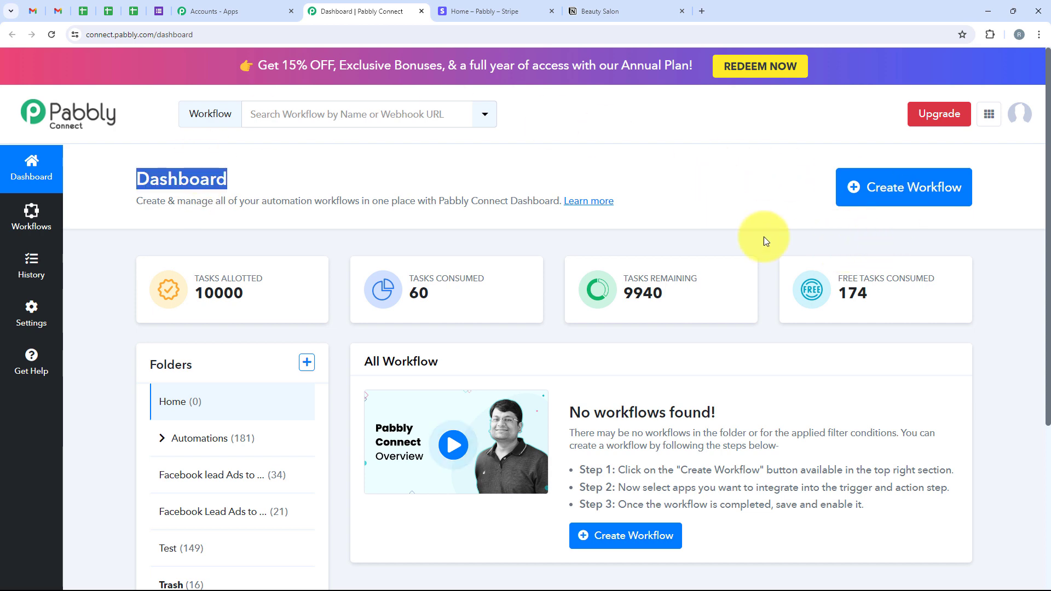
click(922, 194)
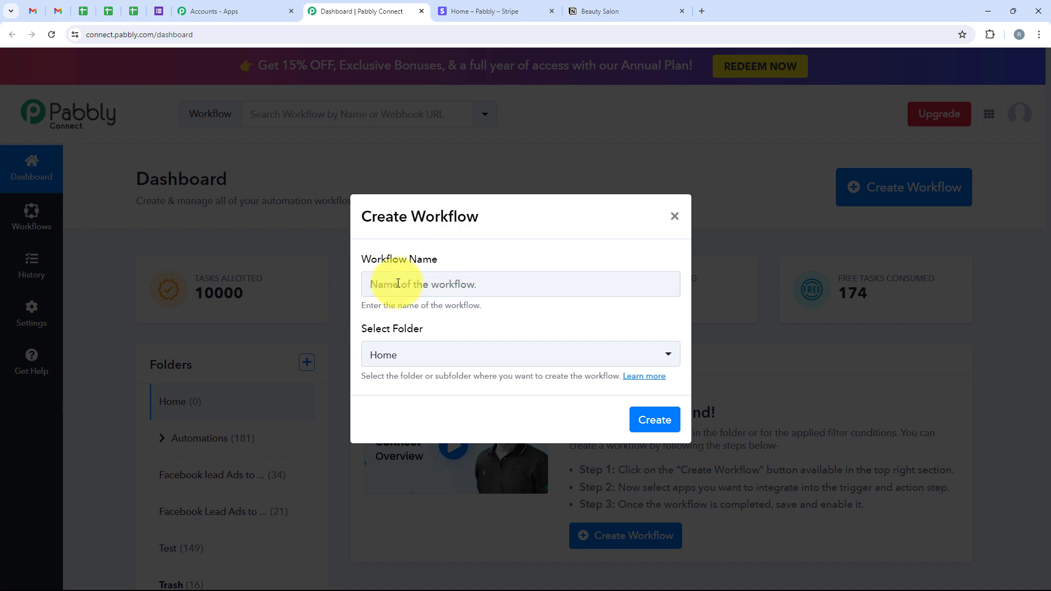
drag(359, 265, 441, 263)
drag(438, 328, 347, 330)
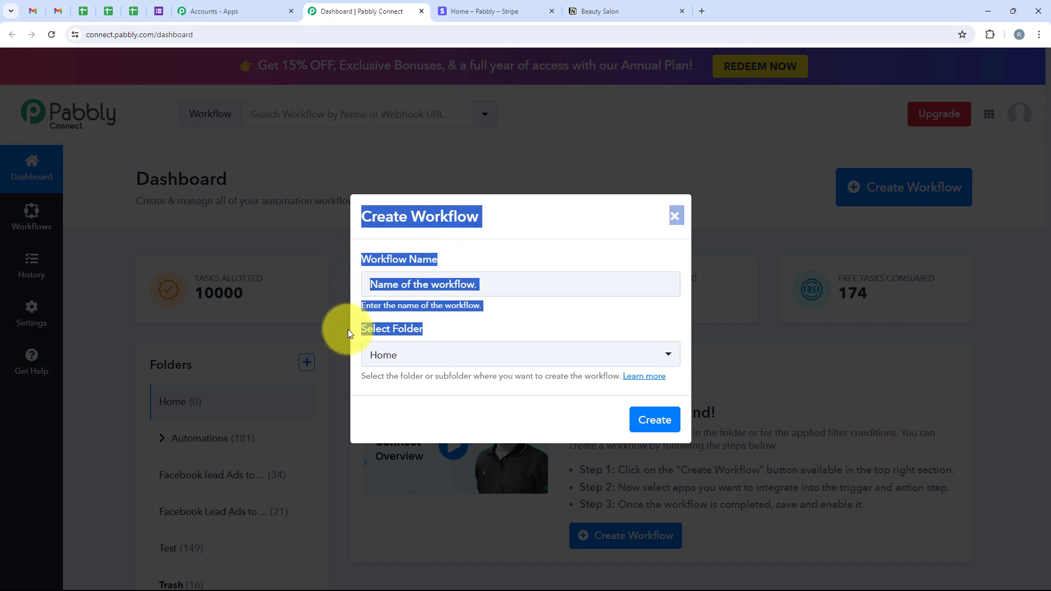
click(321, 317)
click(472, 355)
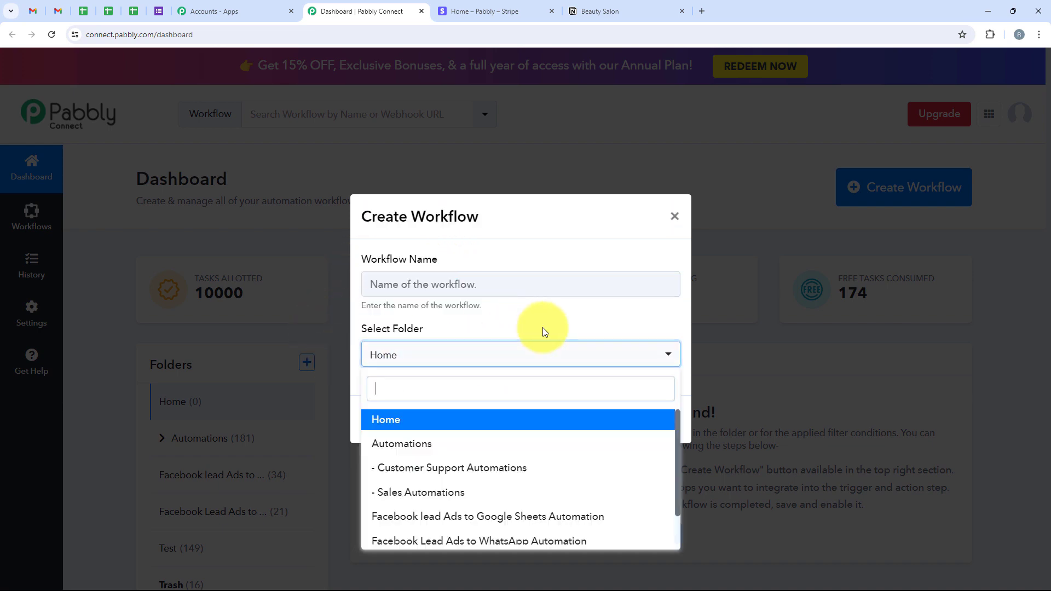
click(647, 445)
click(415, 279)
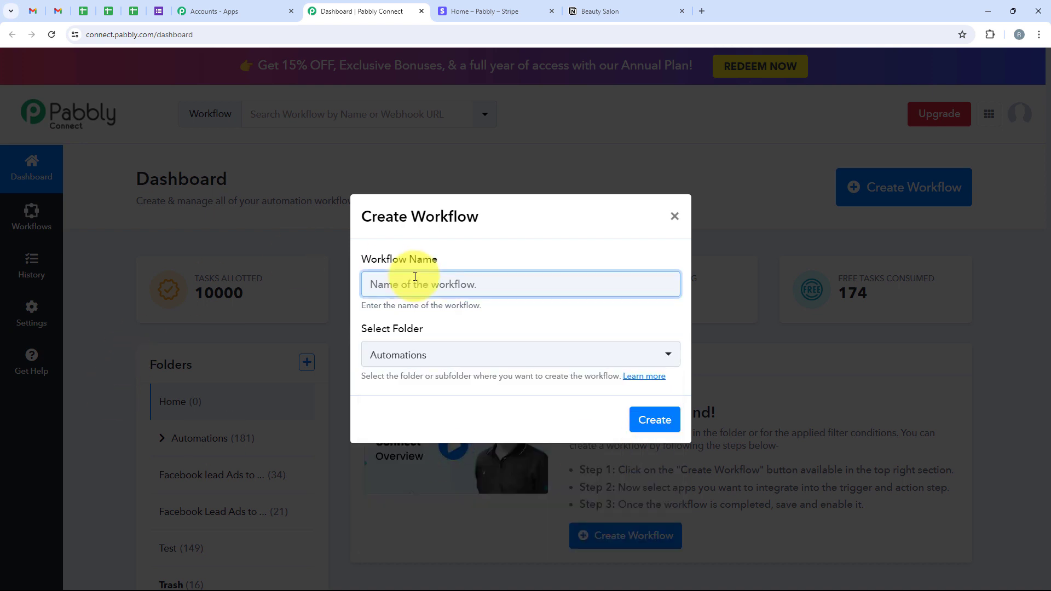
text(Create and Send Stripe Payment Link from Notion Item on Gmail)
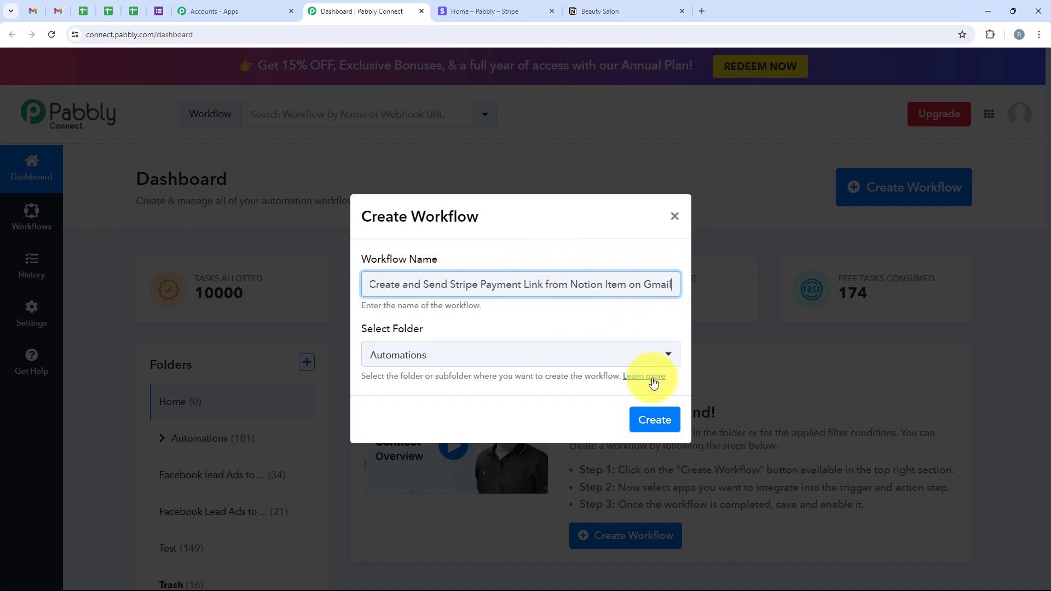
click(660, 425)
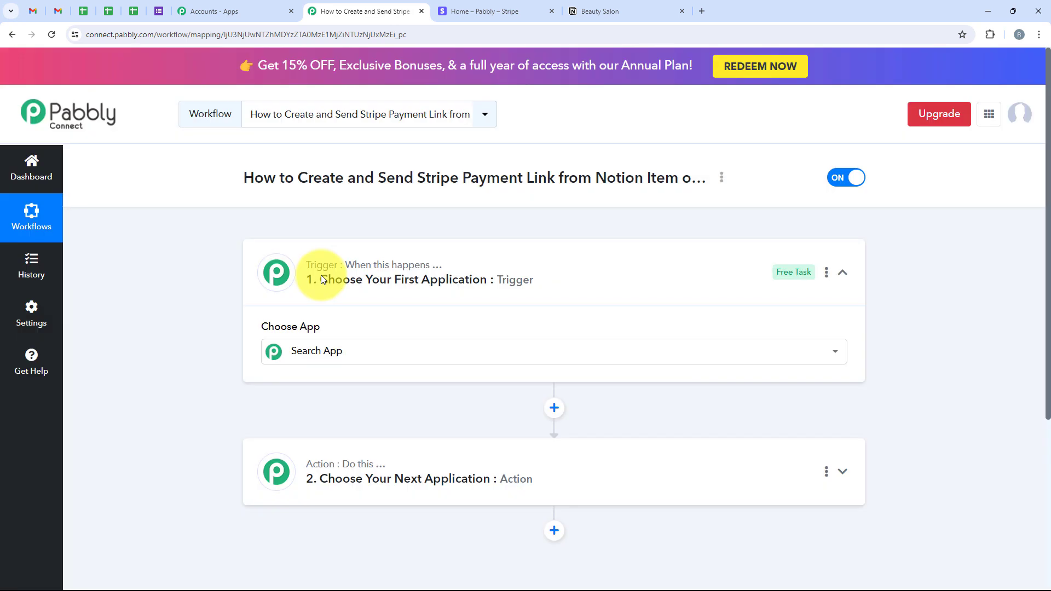
Choose Notion as the workflow's trigger application, checking the columns of Notion's Beauty Salon table
click(556, 294)
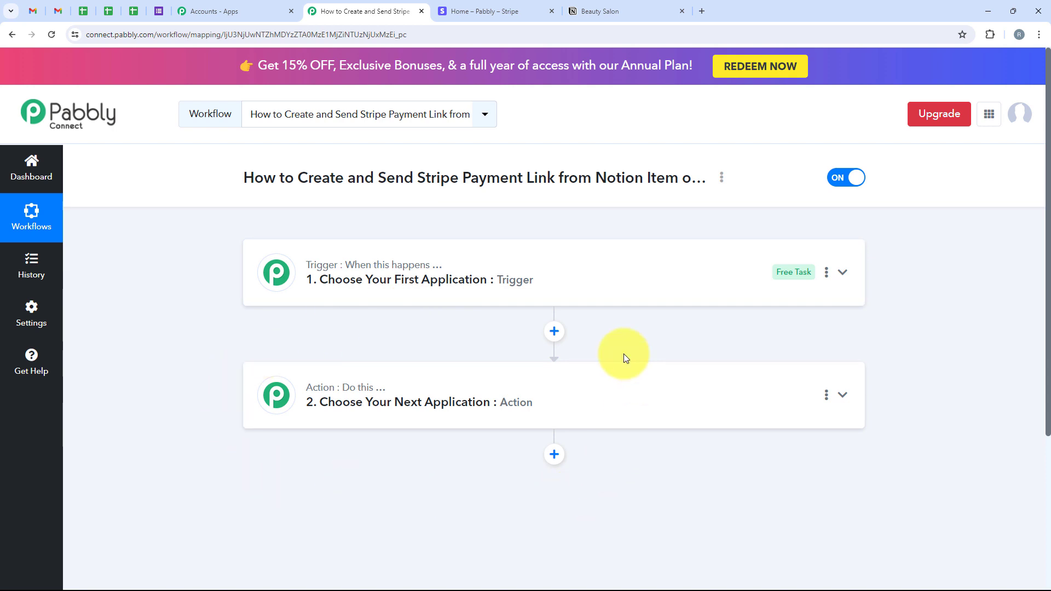
click(387, 281)
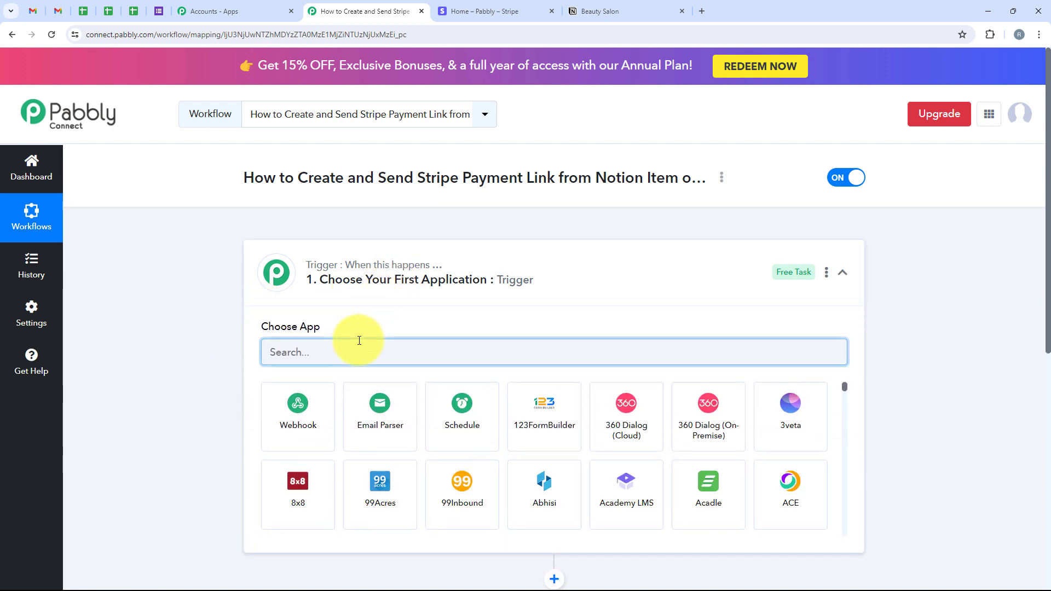
text(Notion)
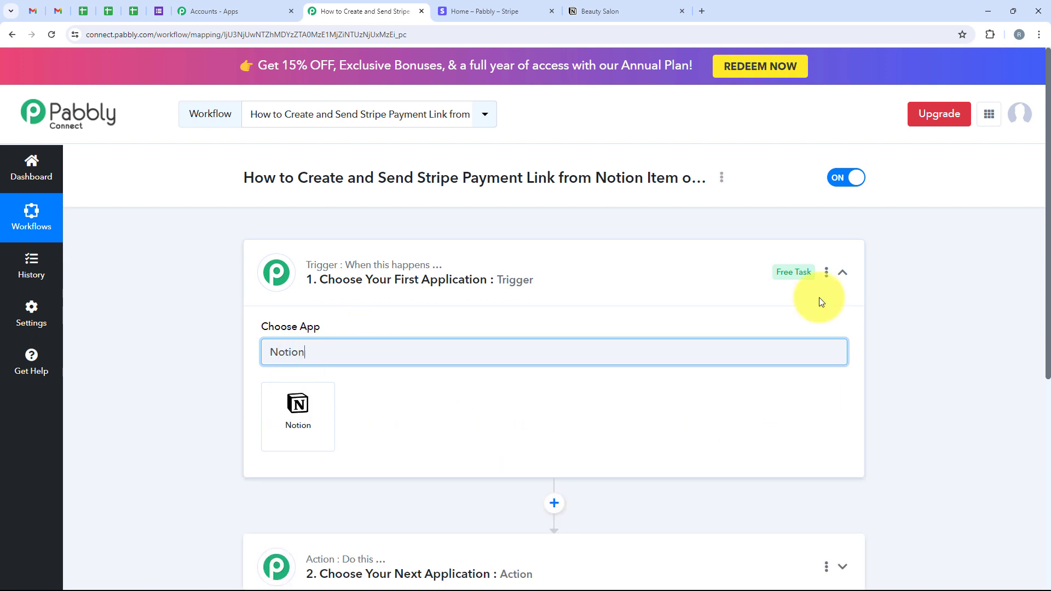
click(608, 11)
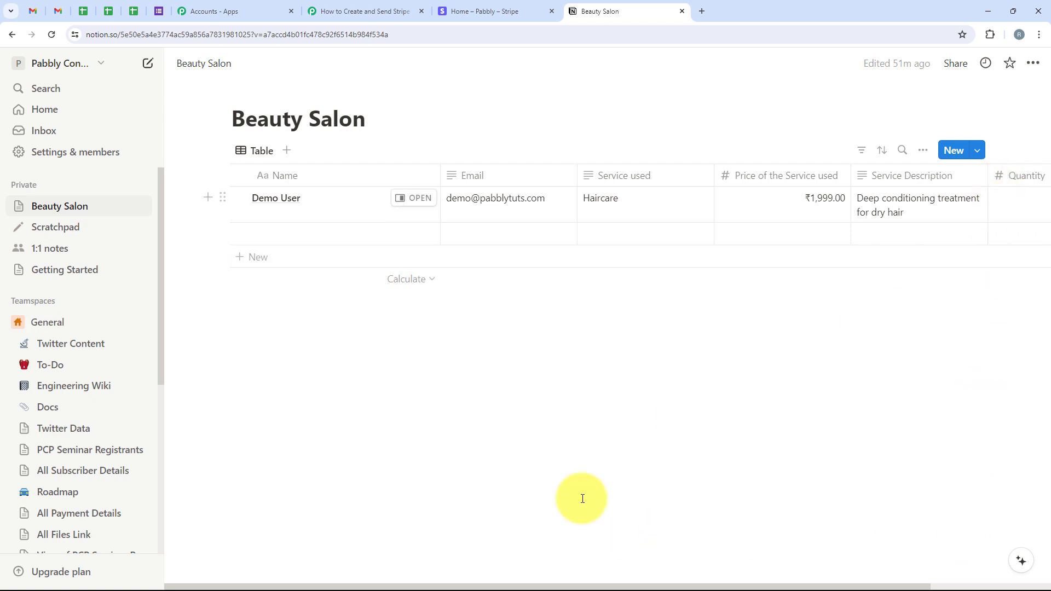
drag(708, 587, 763, 581)
click(395, 11)
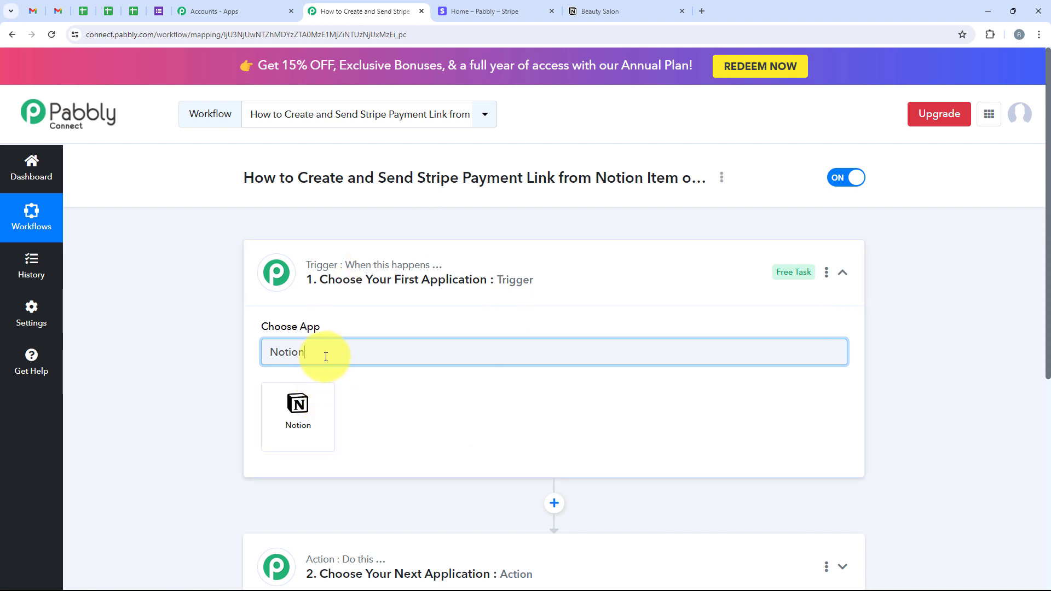
drag(326, 357, 264, 379)
click(299, 404)
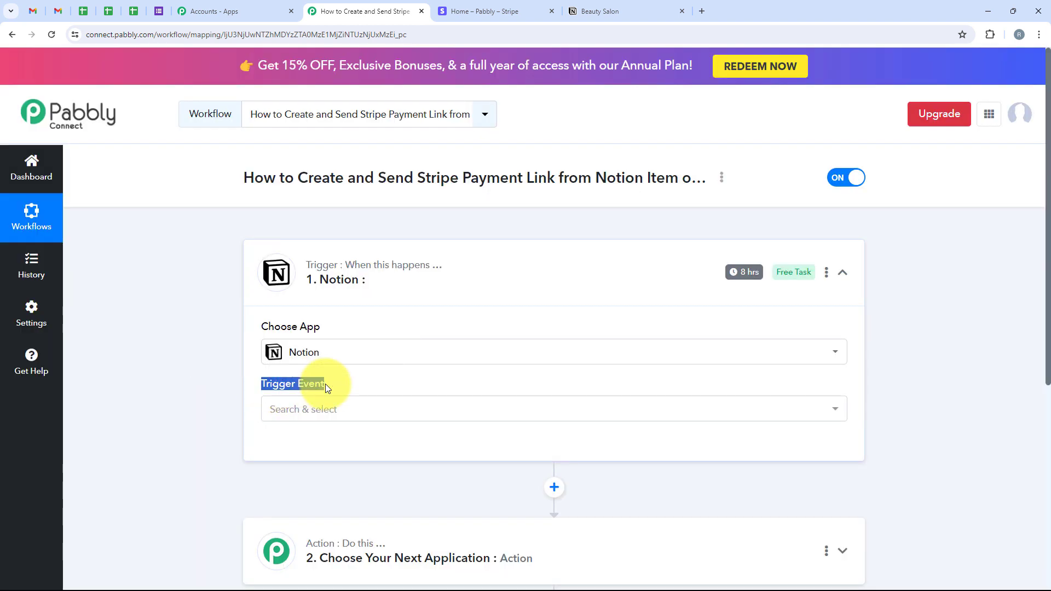
Set the Notion trigger event to New Database Item
click(328, 409)
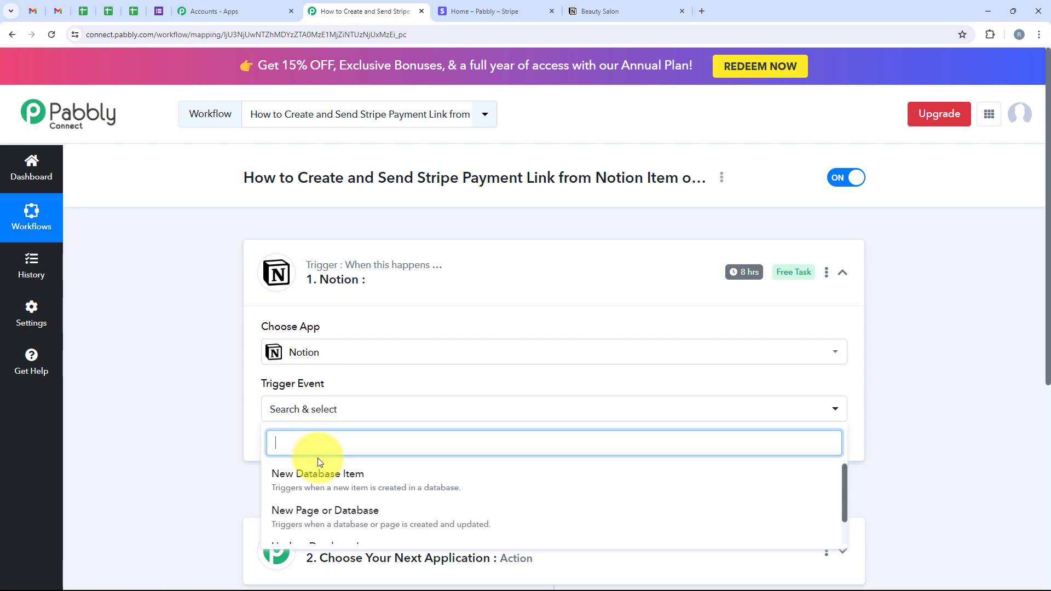
scroll(321, 462, down, 1)
click(392, 423)
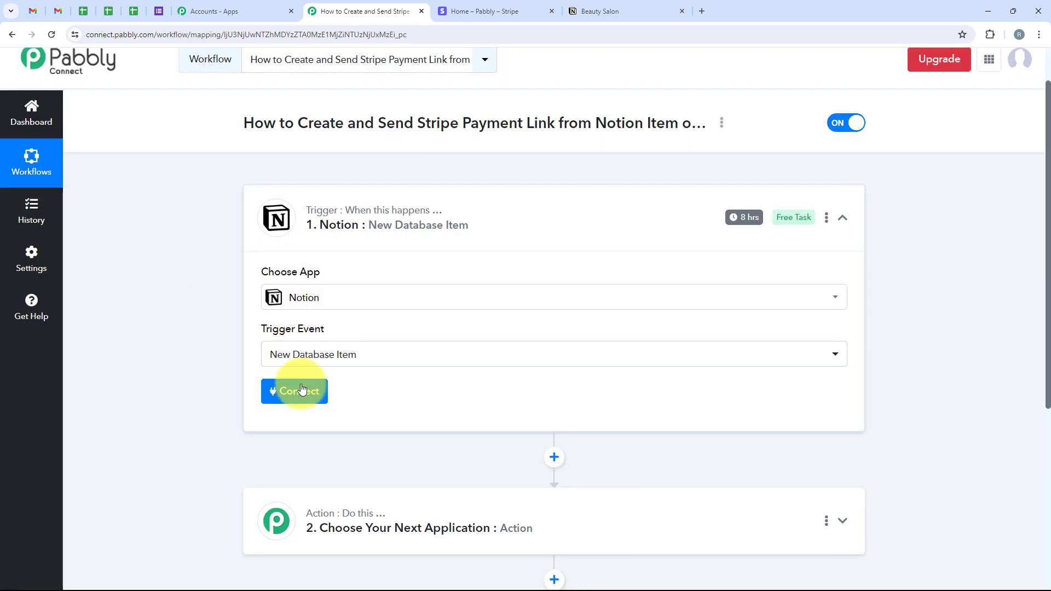
Add a new Notion connection for the trigger, allowing Pabbly Connect access to the Beauty Salon page only
click(301, 388)
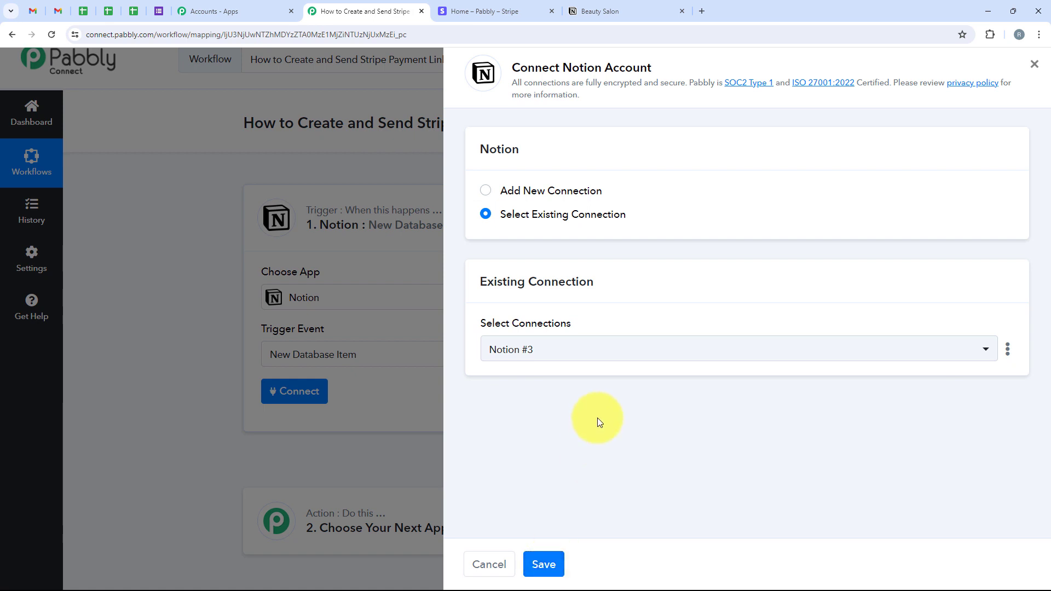
click(560, 190)
click(596, 369)
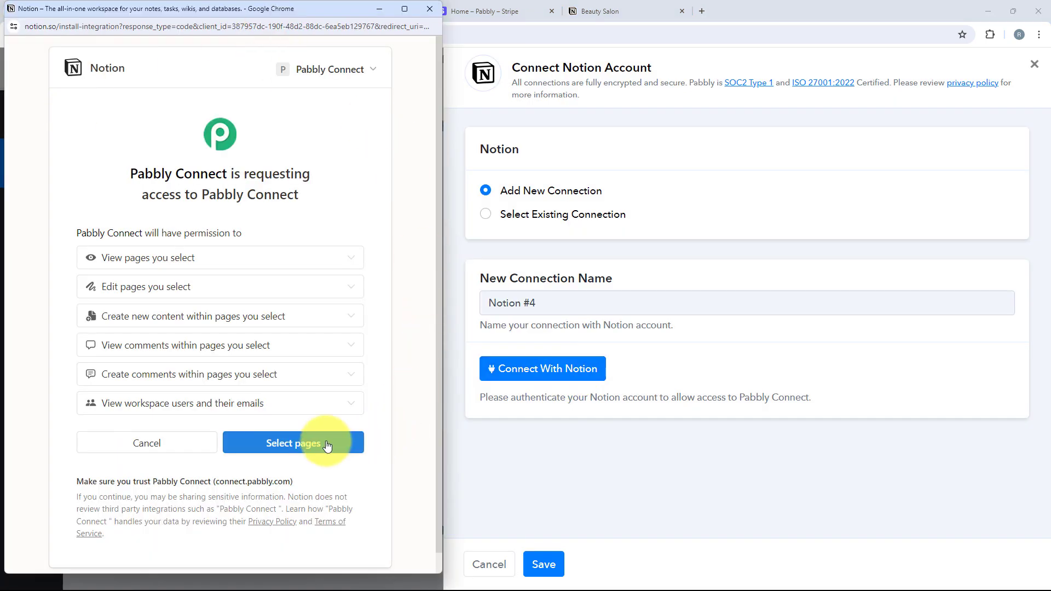
click(289, 451)
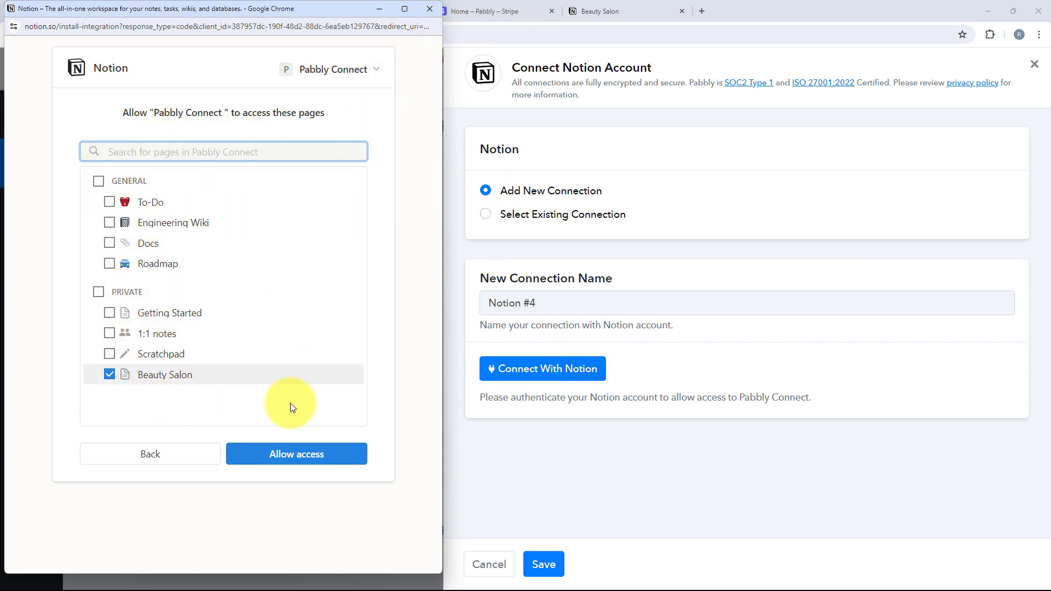
click(278, 460)
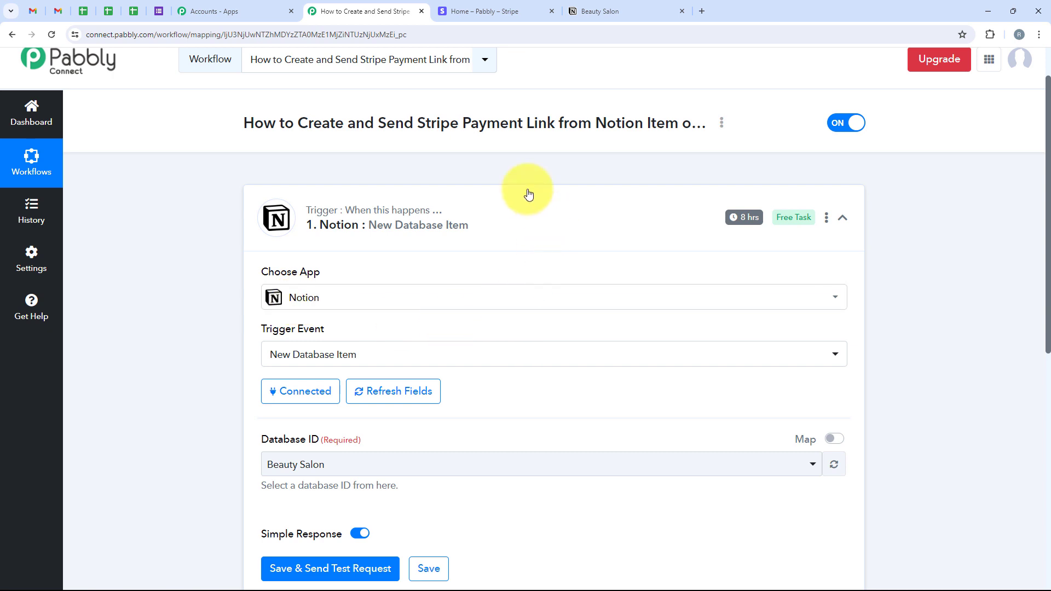
Select Beauty Salon as the database ID of the Notion trigger
scroll(215, 325, down, 2)
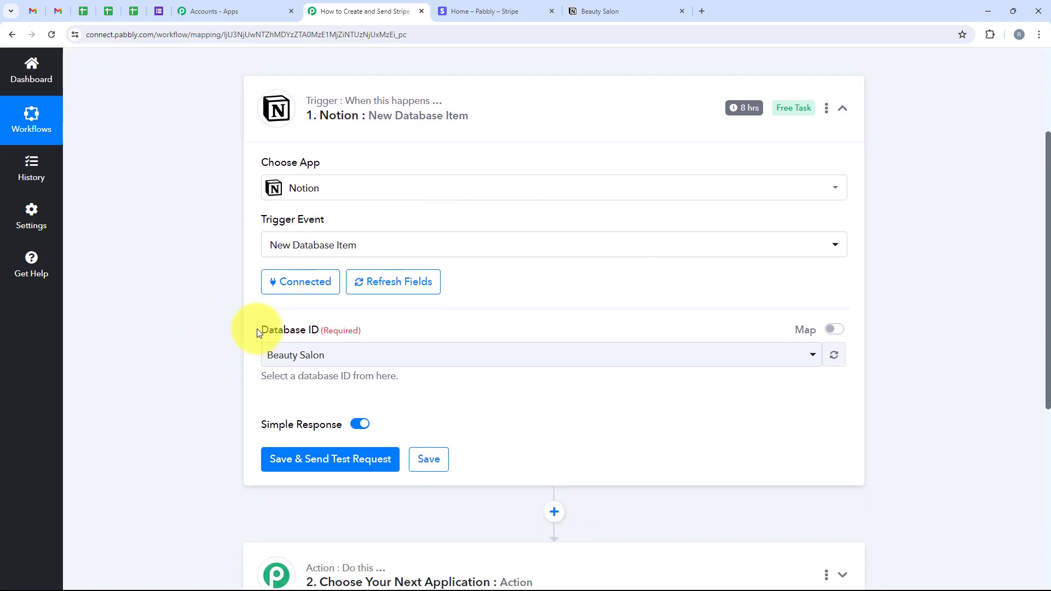
click(301, 356)
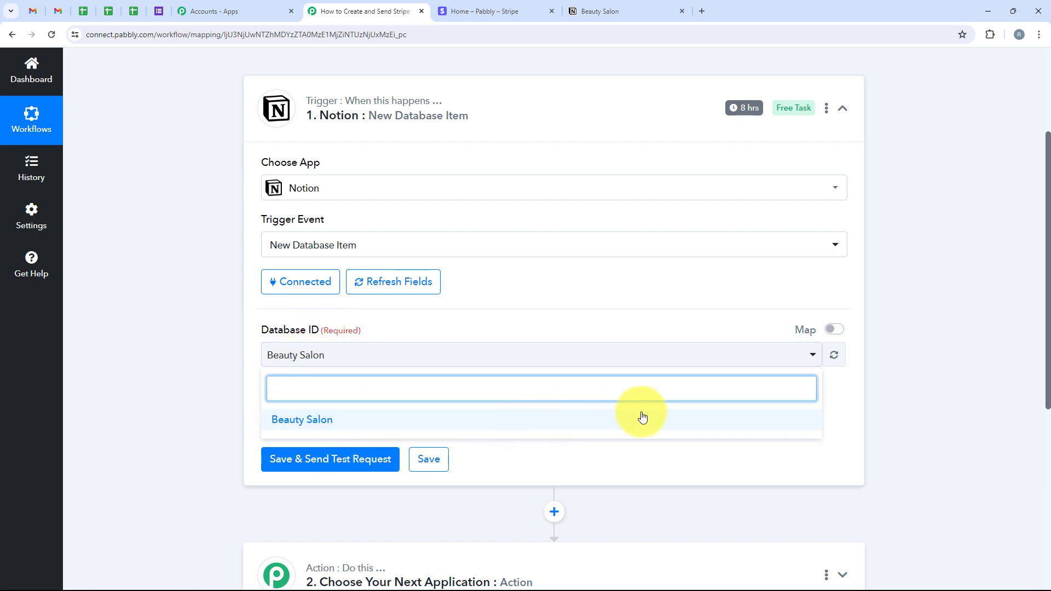
click(661, 422)
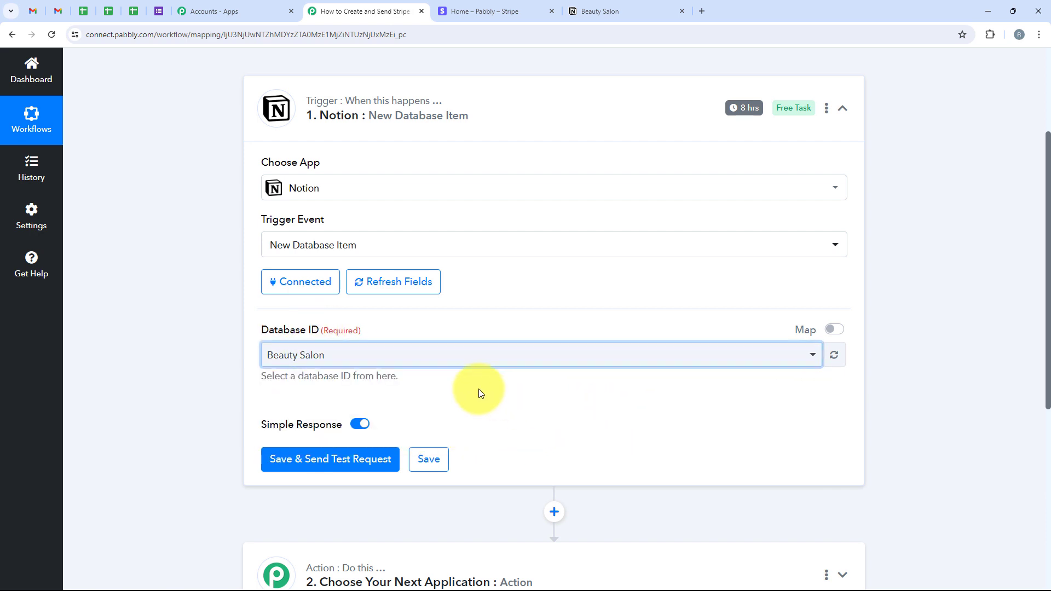
scroll(480, 393, up, 1)
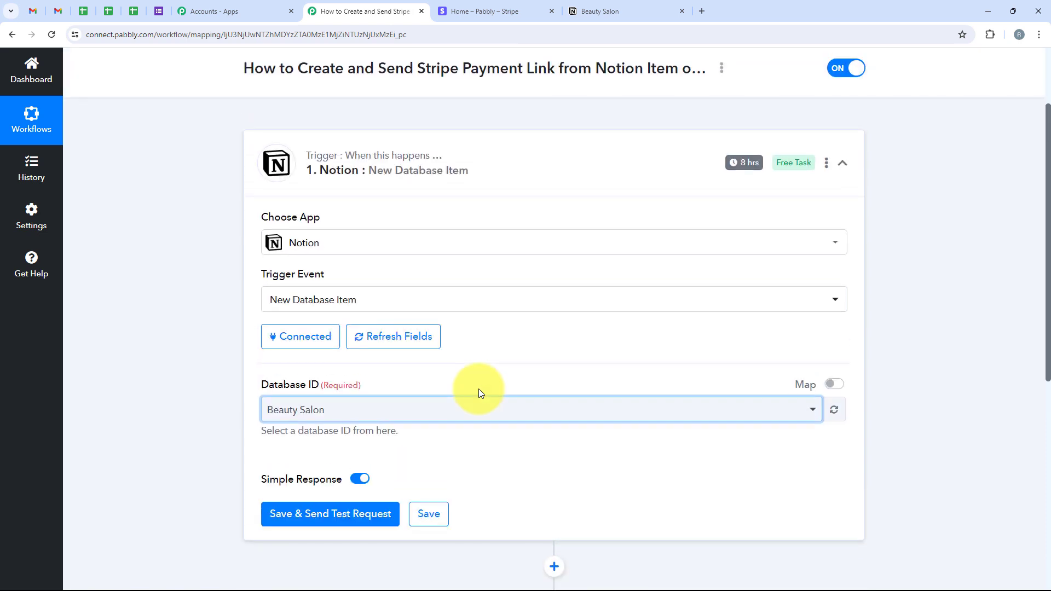
scroll(480, 393, up, 1)
mouse_move(736, 218)
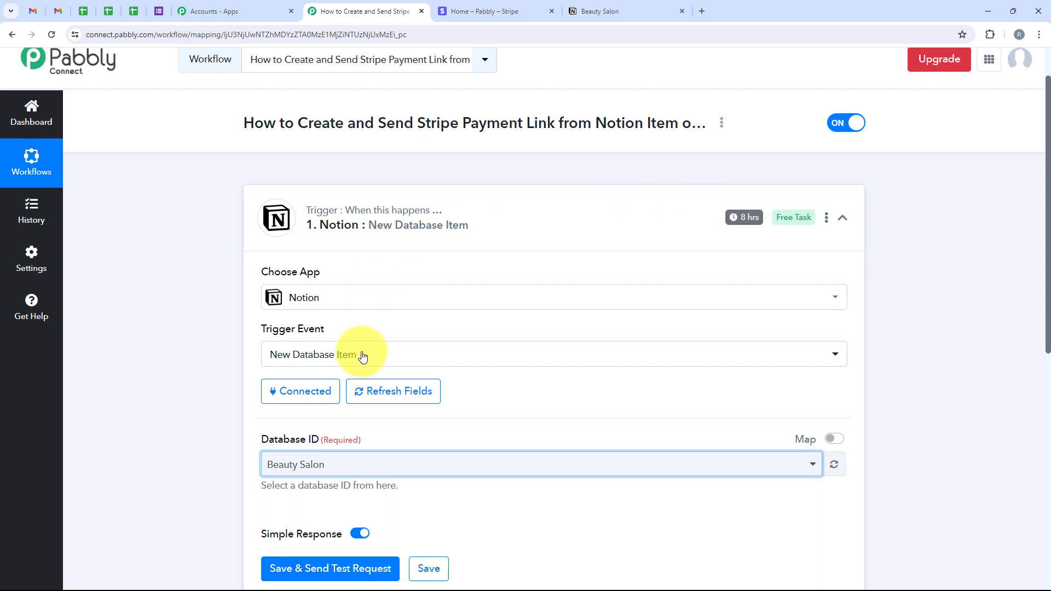
Check the demo entry in Notion's Beauty Salon table and save the workflow's trigger with a test request
scroll(405, 357, down, 2)
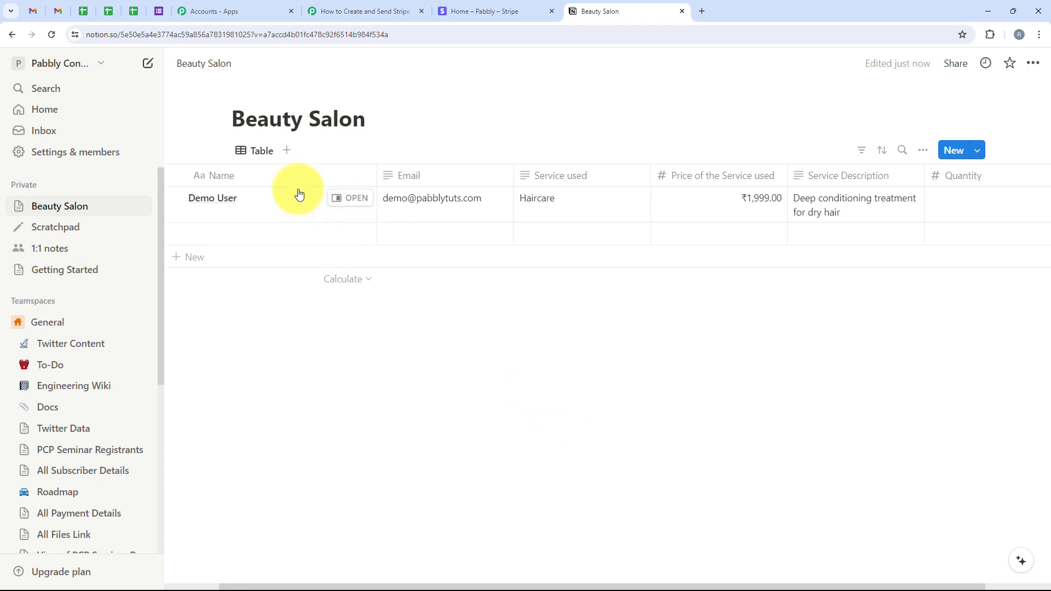
click(207, 217)
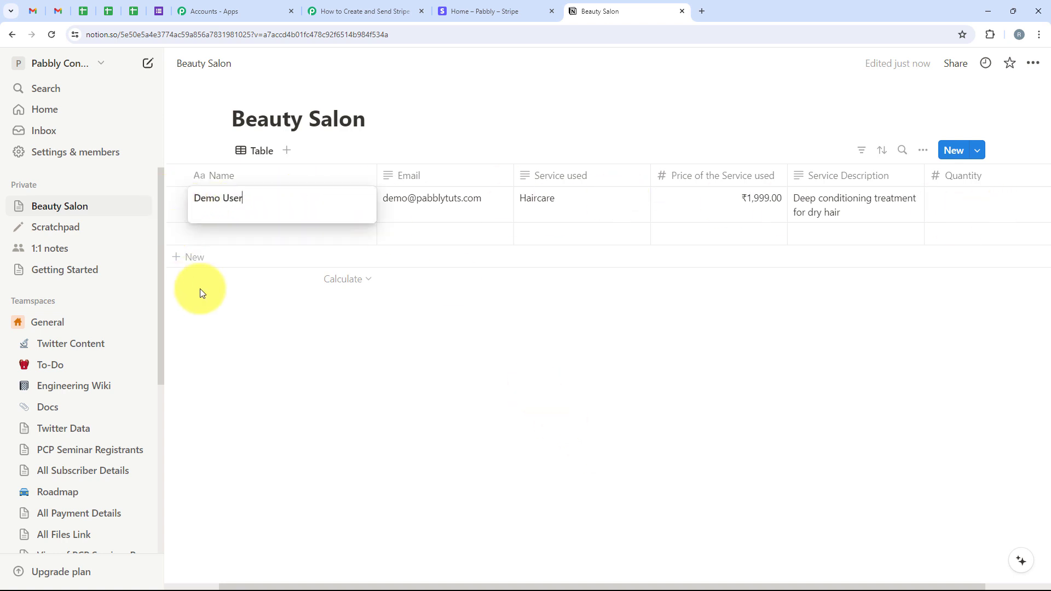
key(Escape)
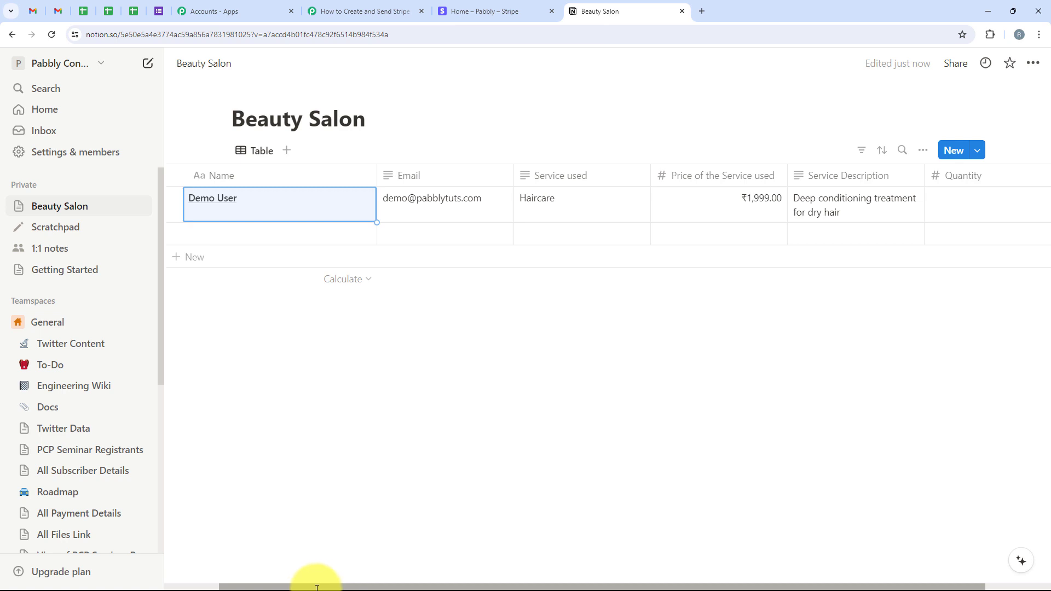
mouse_move(317, 587)
mouse_down()
mouse_move(423, 581)
mouse_move(322, 584)
mouse_up()
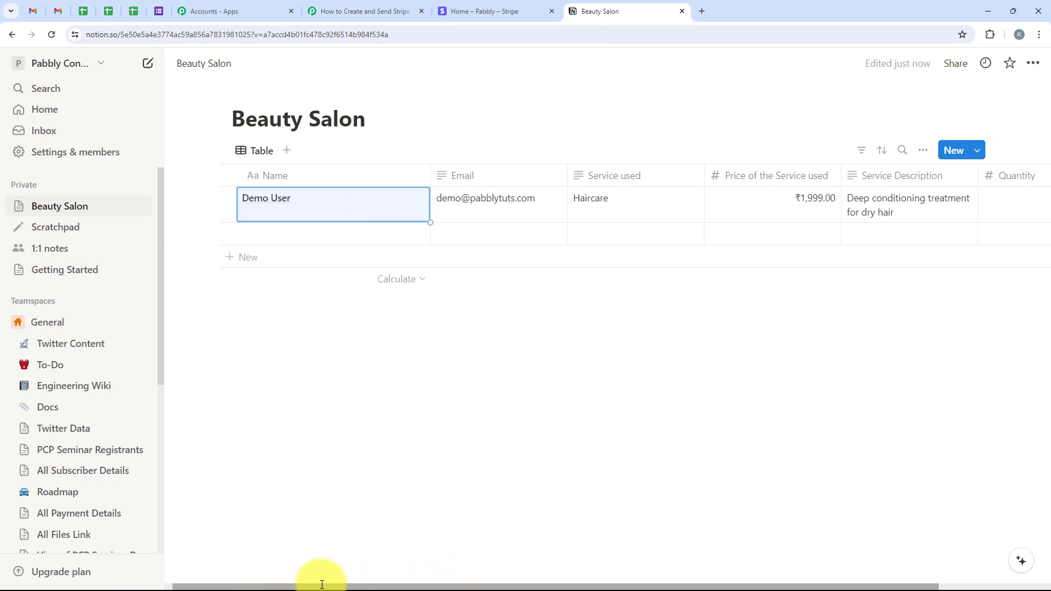
click(336, 5)
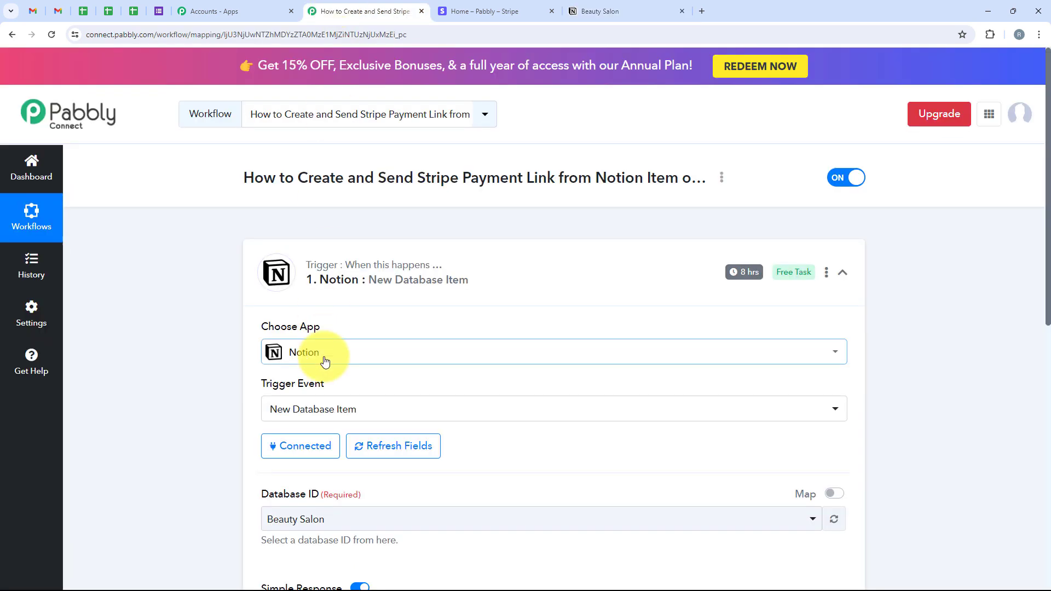
scroll(323, 359, down, 3)
click(328, 459)
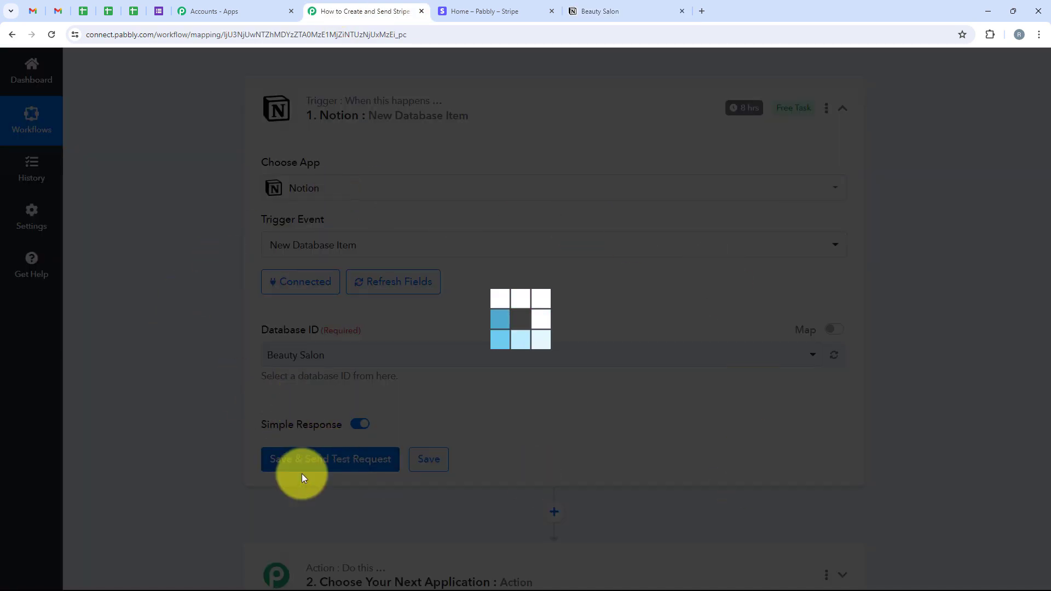
Review the Notion trigger's test response, checking the service used, service description, quantity, price, name and email fields
scroll(617, 445, down, 7)
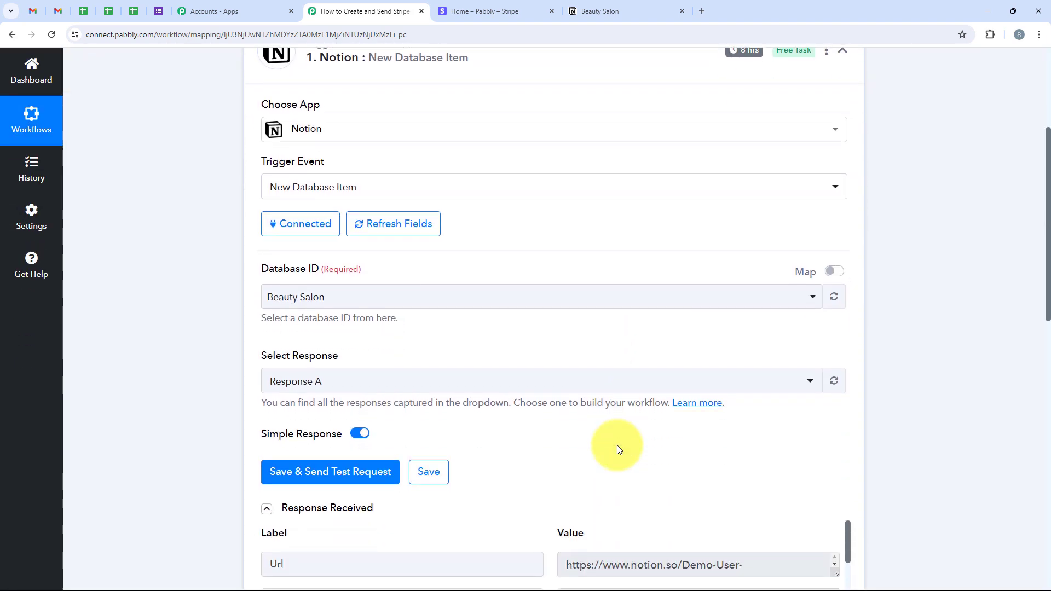
scroll(617, 446, down, 4)
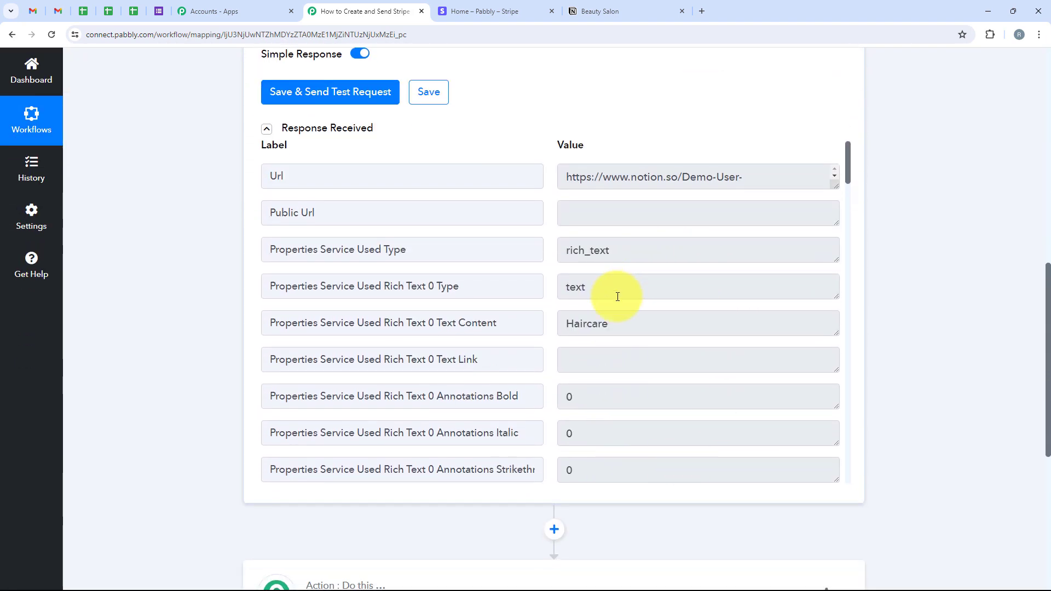
scroll(618, 296, down, 3)
scroll(618, 297, down, 5)
scroll(619, 296, up, 1)
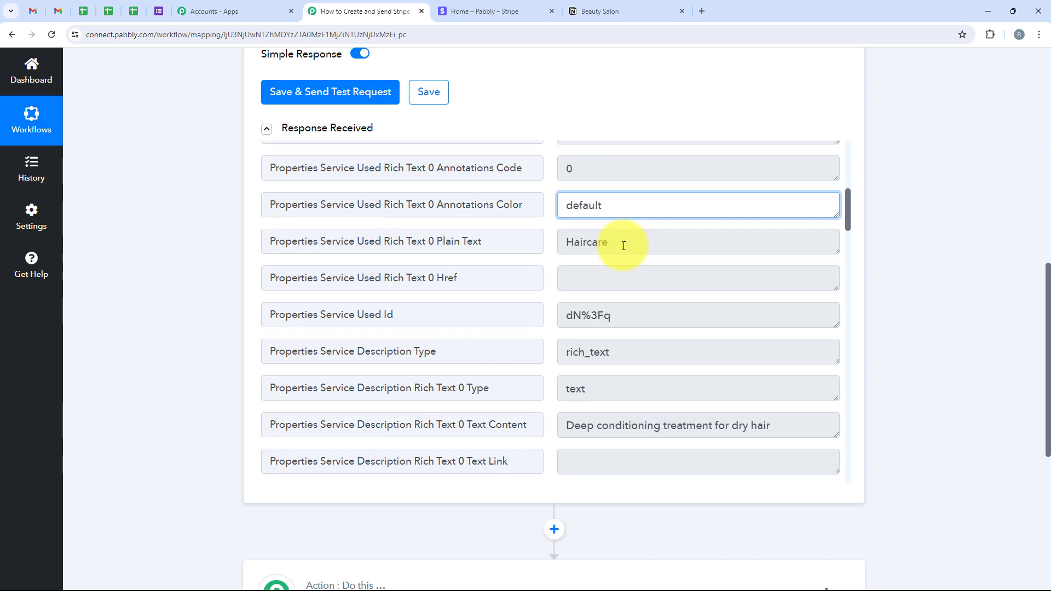
double_click(626, 245)
scroll(559, 280, down, 2)
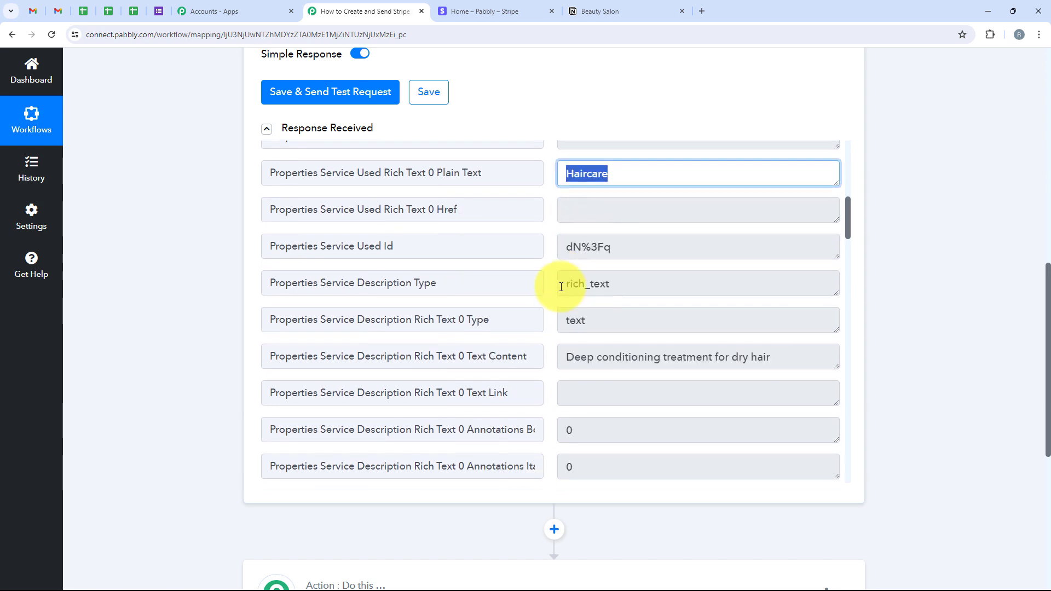
triple_click(810, 314)
scroll(552, 347, down, 1)
scroll(553, 348, down, 10)
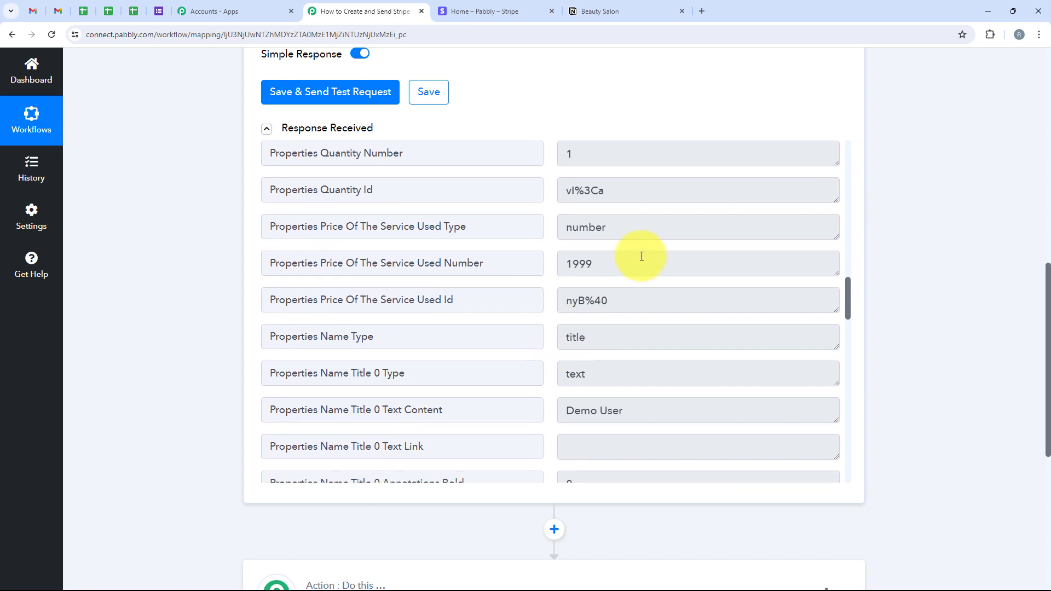
double_click(580, 264)
scroll(603, 340, down, 1)
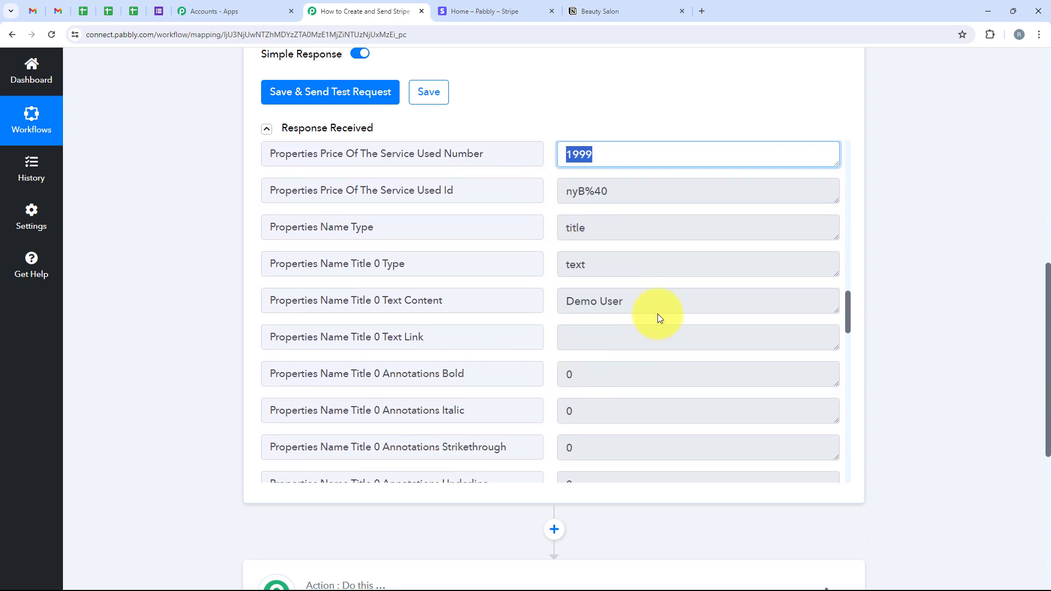
click(655, 304)
scroll(512, 369, down, 5)
scroll(514, 370, down, 4)
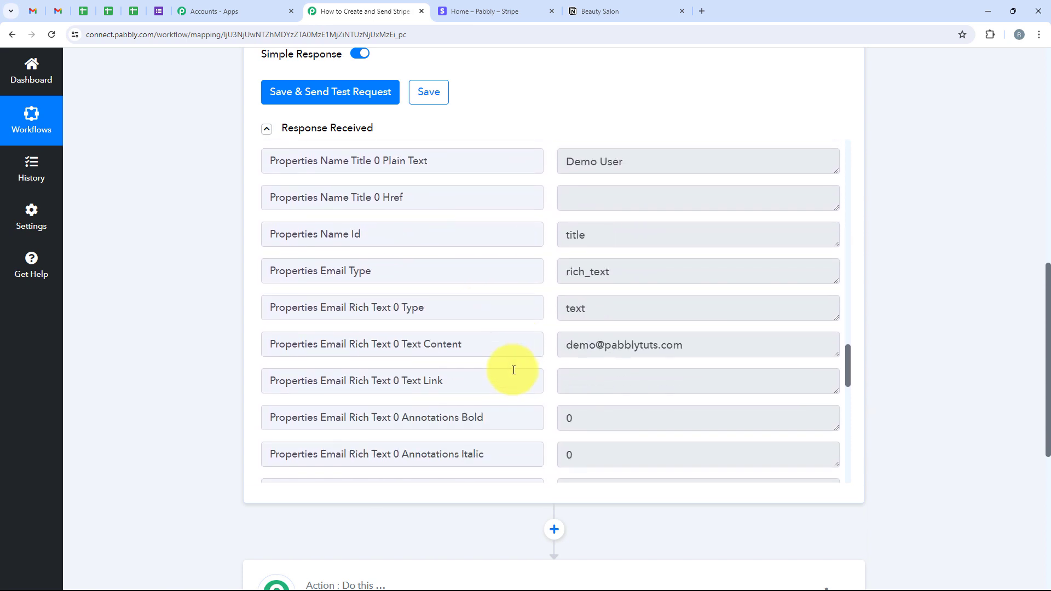
click(739, 339)
scroll(482, 307, up, 10)
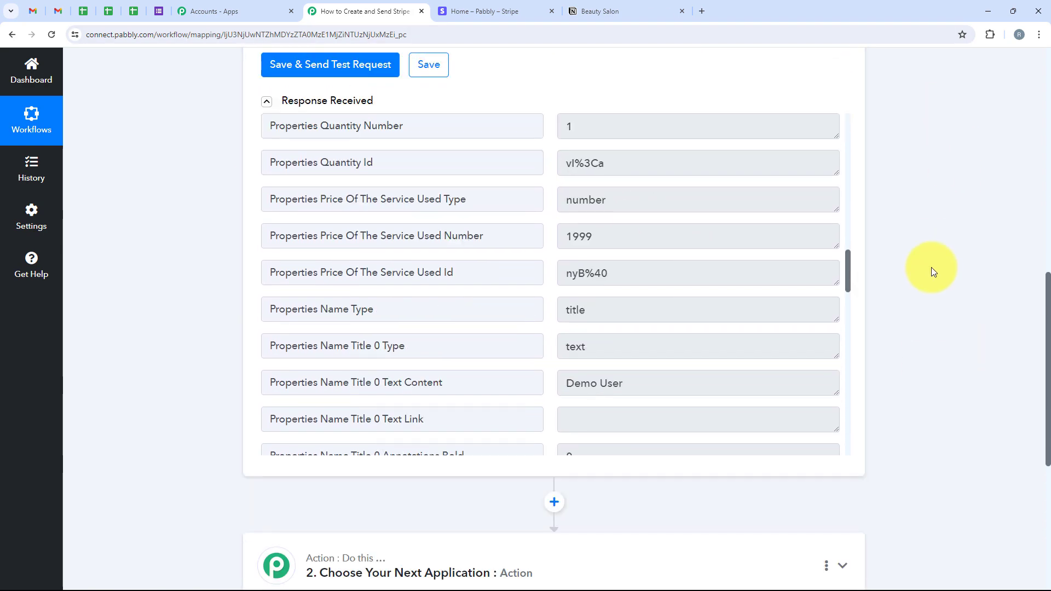
scroll(931, 268, up, 8)
scroll(929, 269, up, 3)
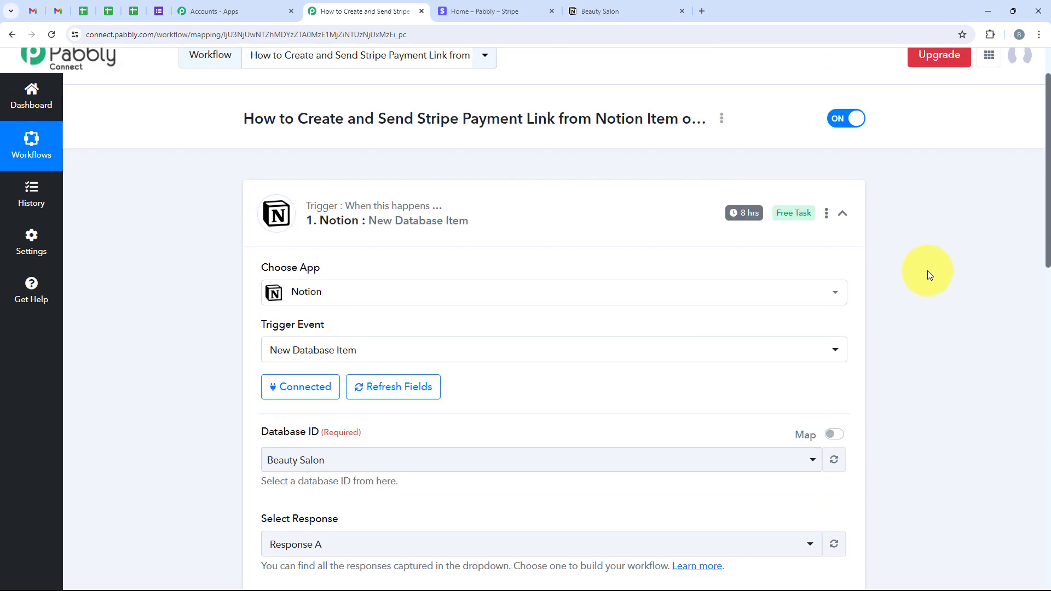
Examine the available check intervals in the Notion trigger's time settings and close them without changing the interval
mouse_move(736, 280)
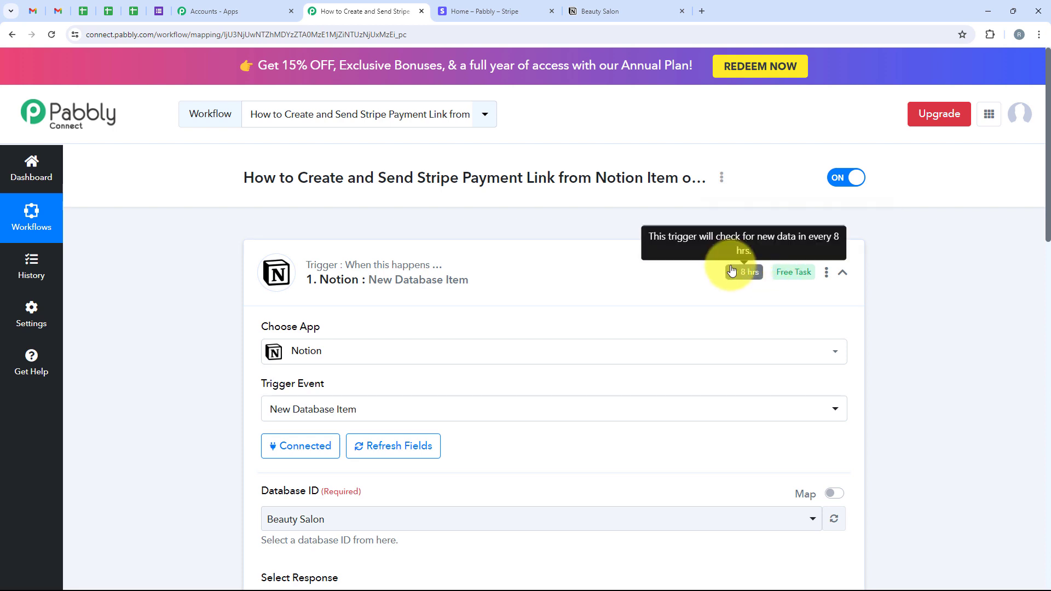
click(826, 273)
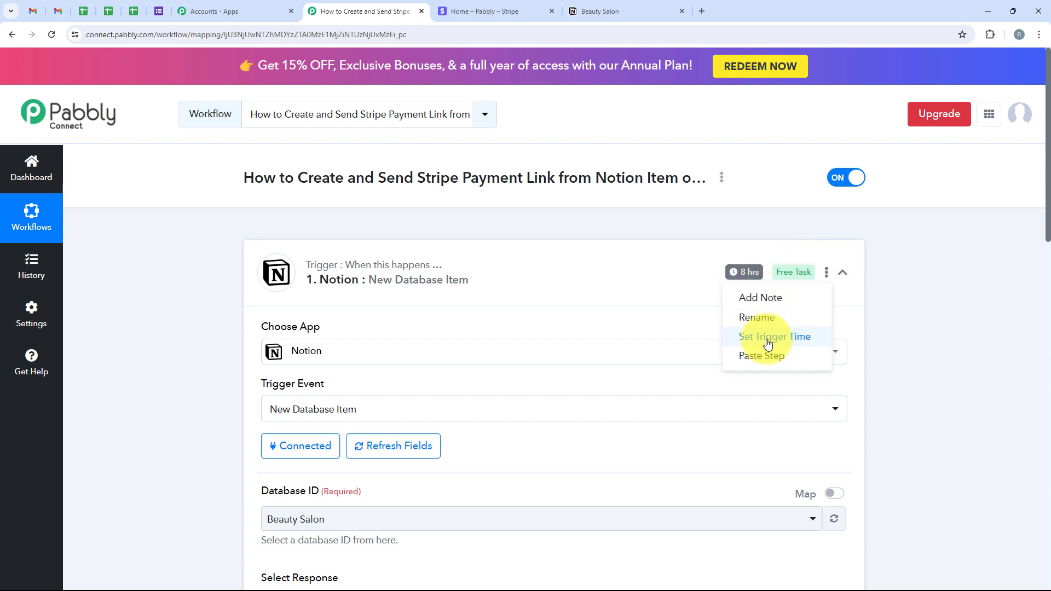
click(788, 339)
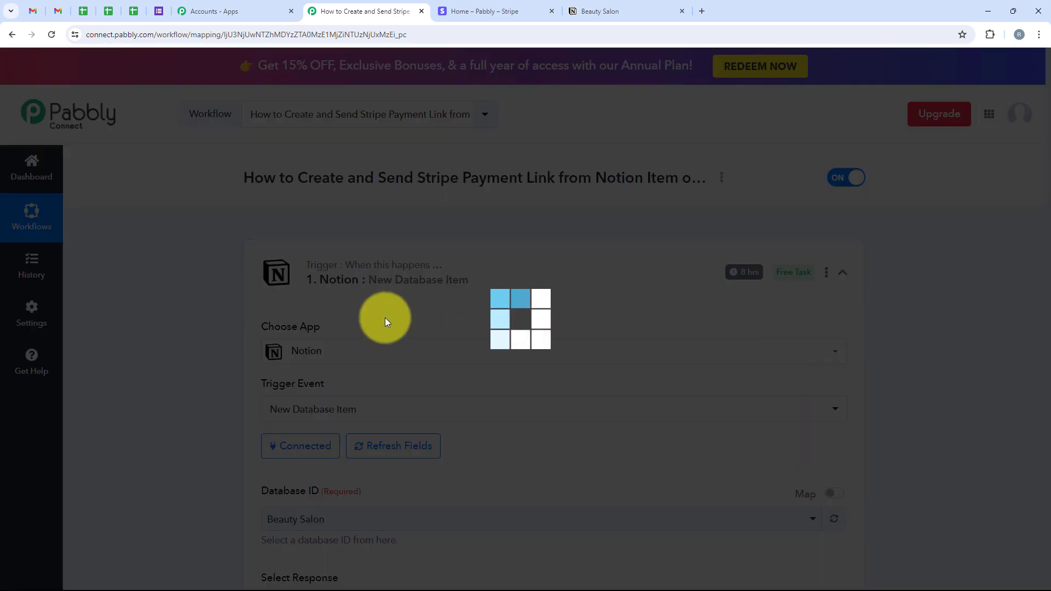
drag(359, 292, 451, 306)
click(451, 319)
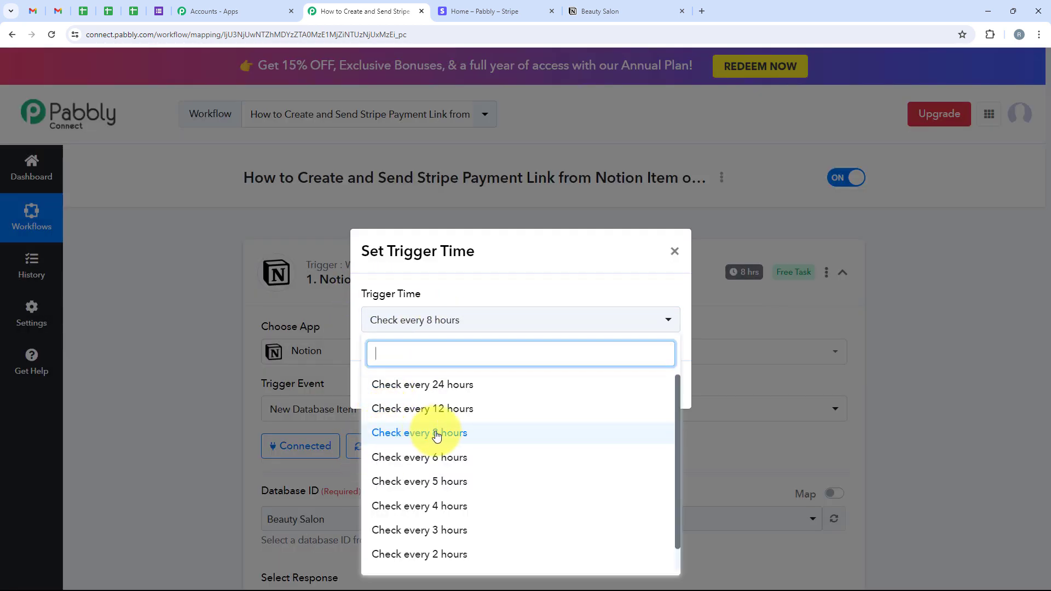
scroll(524, 476, down, 1)
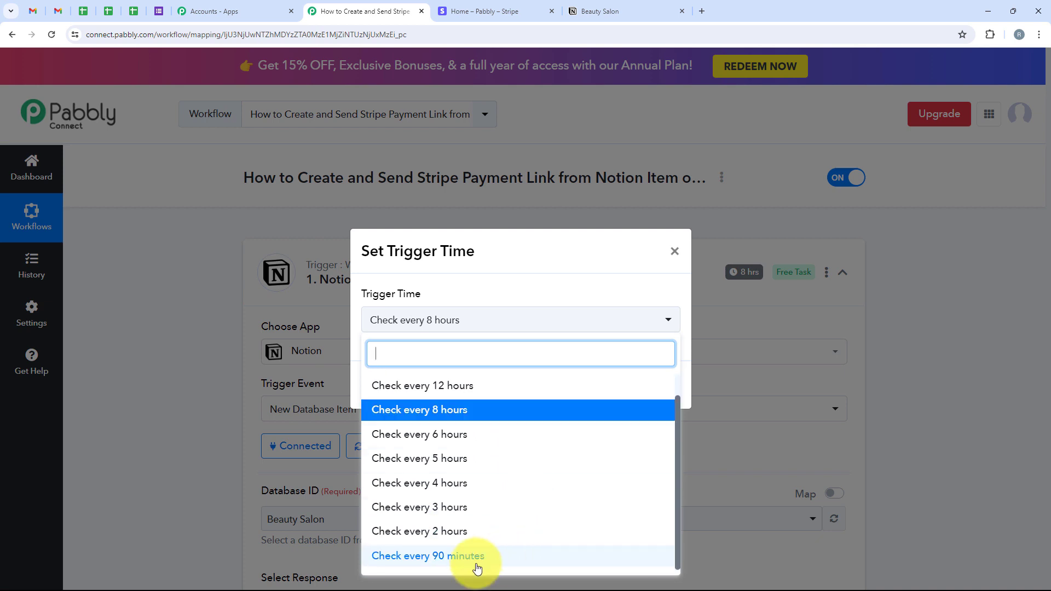
scroll(620, 558, up, 1)
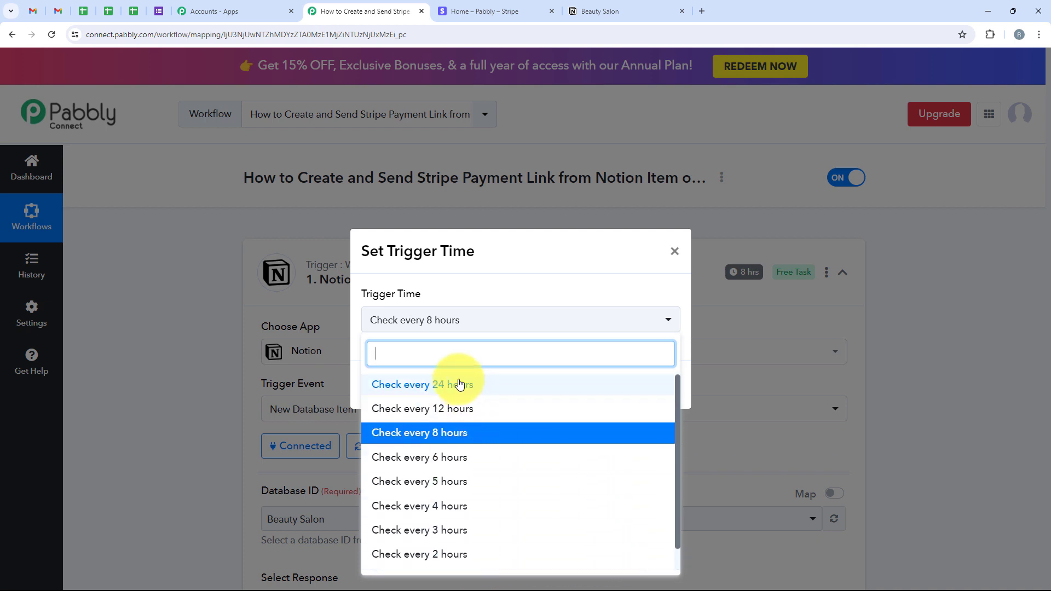
click(675, 251)
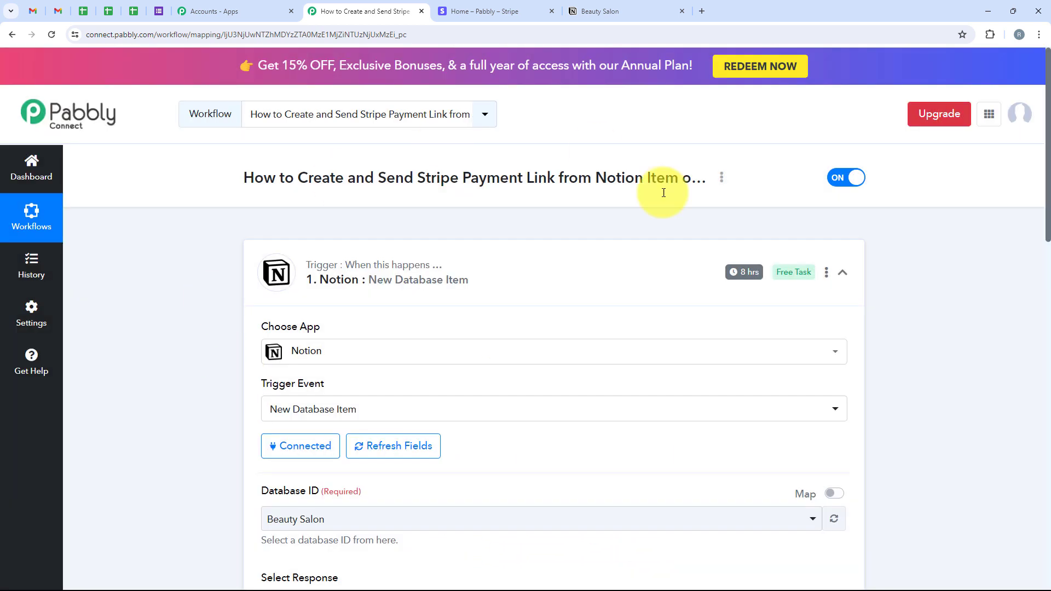
Collapse the Notion trigger and choose Stripe as the app for the workflow's second step
click(523, 281)
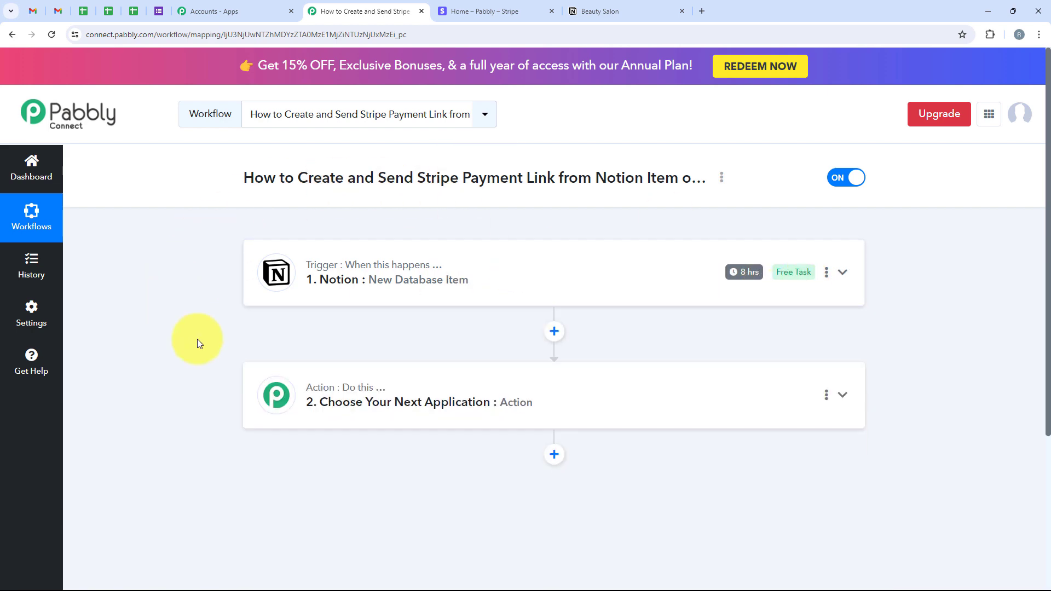
click(339, 395)
scroll(335, 383, down, 3)
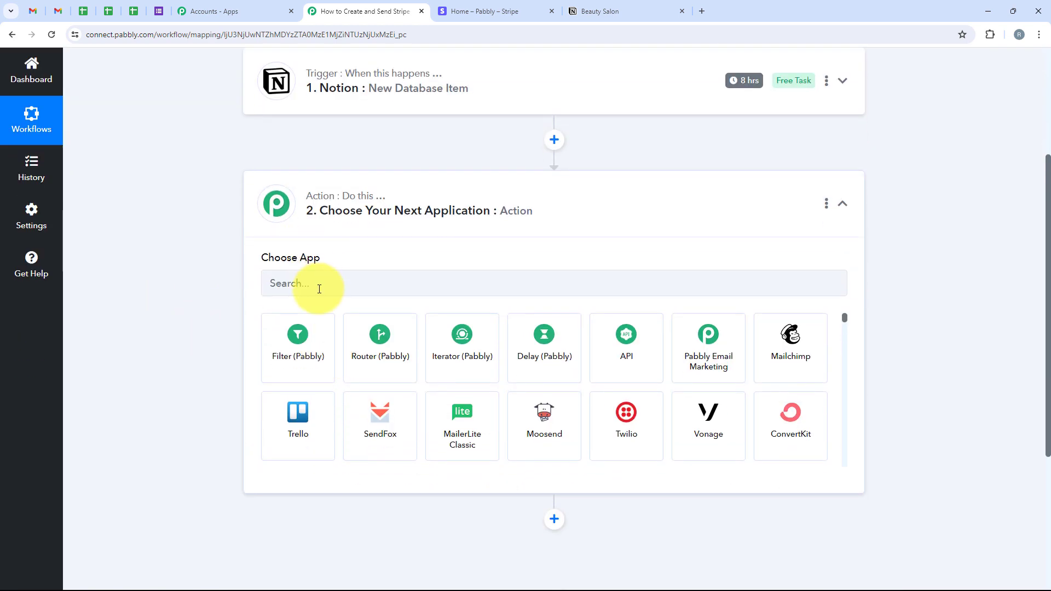
click(320, 289)
text(Stripe)
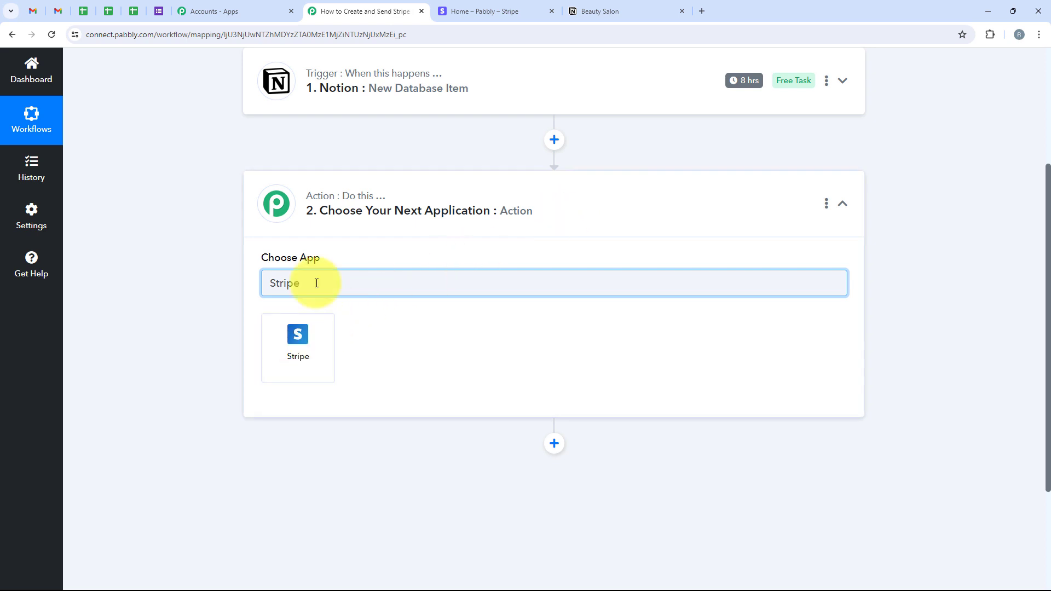
drag(316, 283, 258, 287)
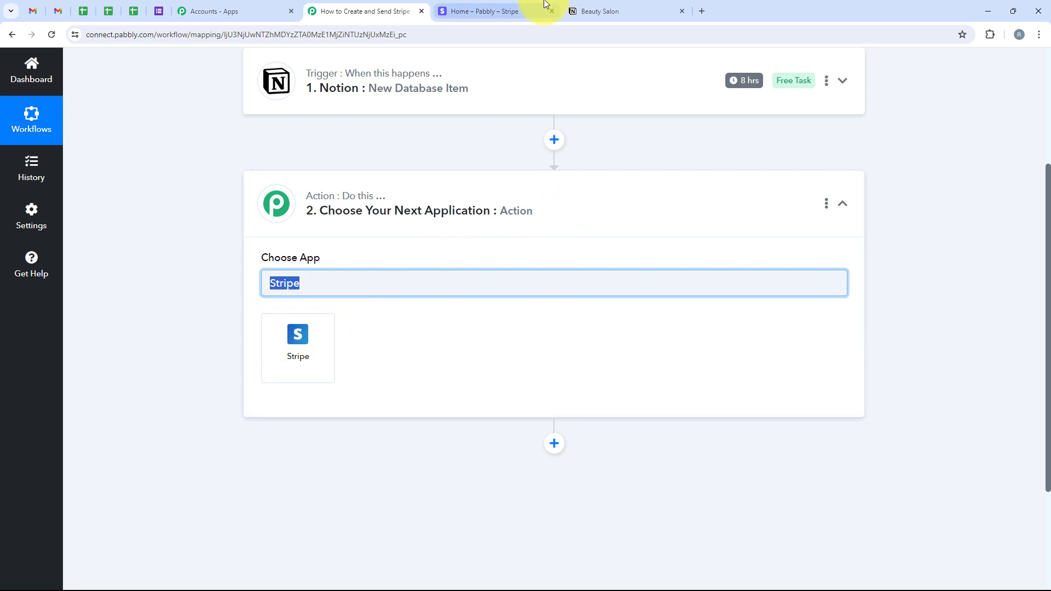
click(312, 341)
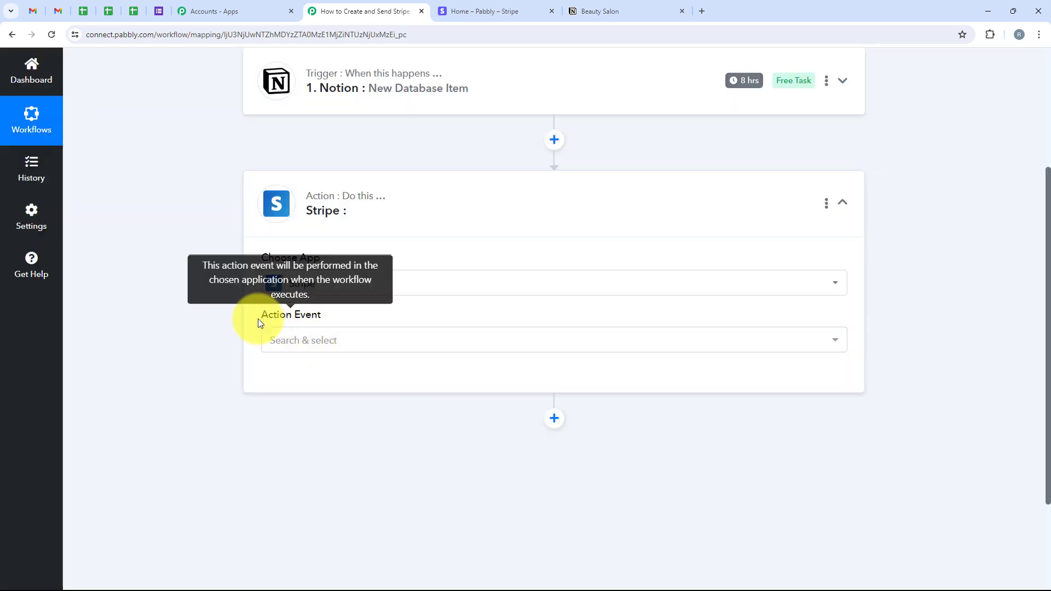
Set the Stripe step's action event to Create a Product
drag(255, 317, 327, 321)
click(329, 337)
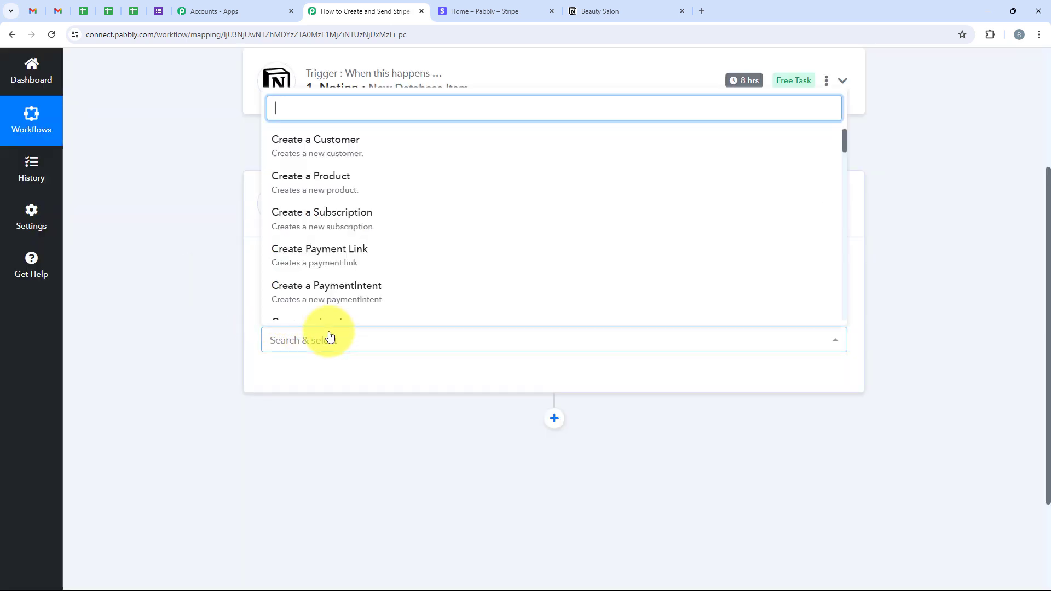
click(388, 189)
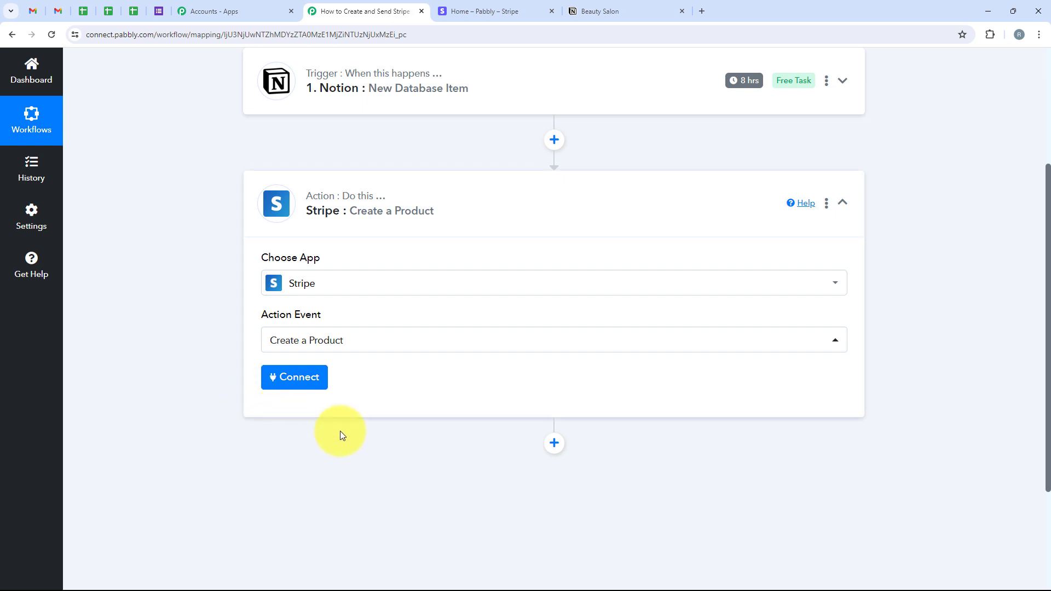
Start a new Stripe connection for the action and open Stripe's API keys page in a separate browser tab
click(308, 385)
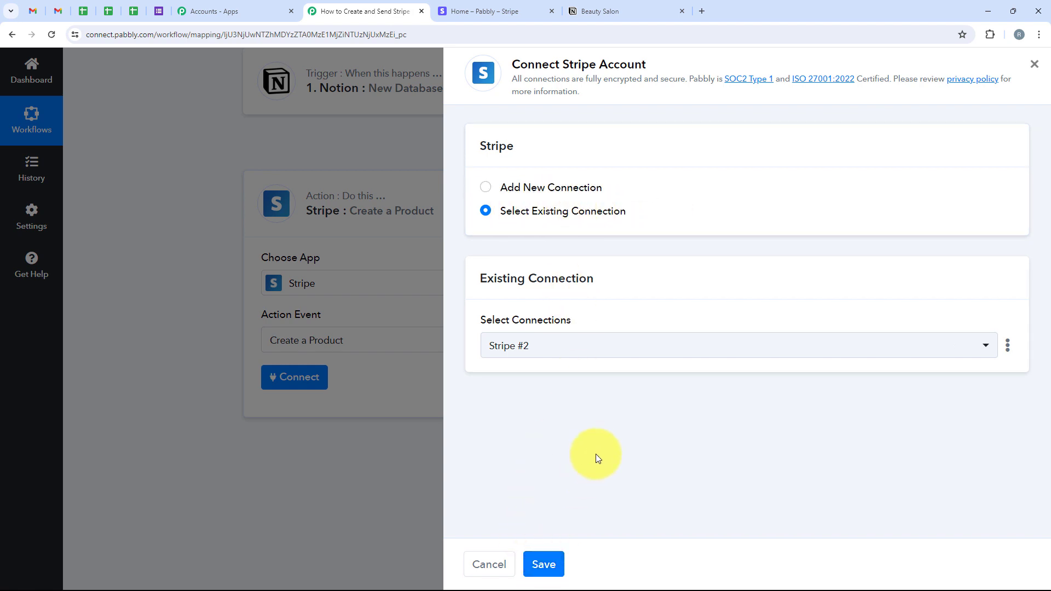
click(508, 188)
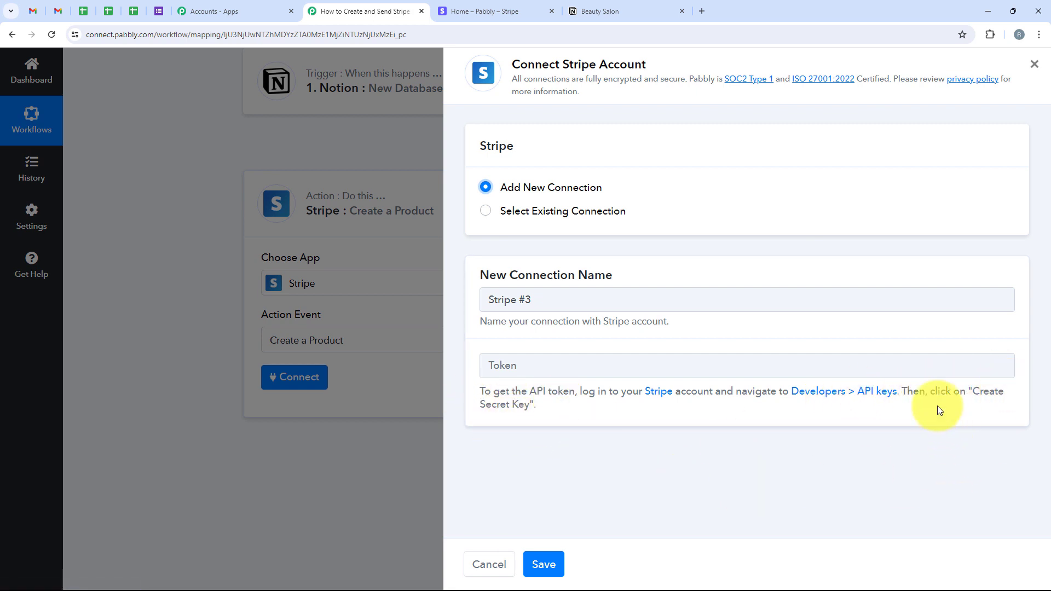
drag(900, 393, 857, 392)
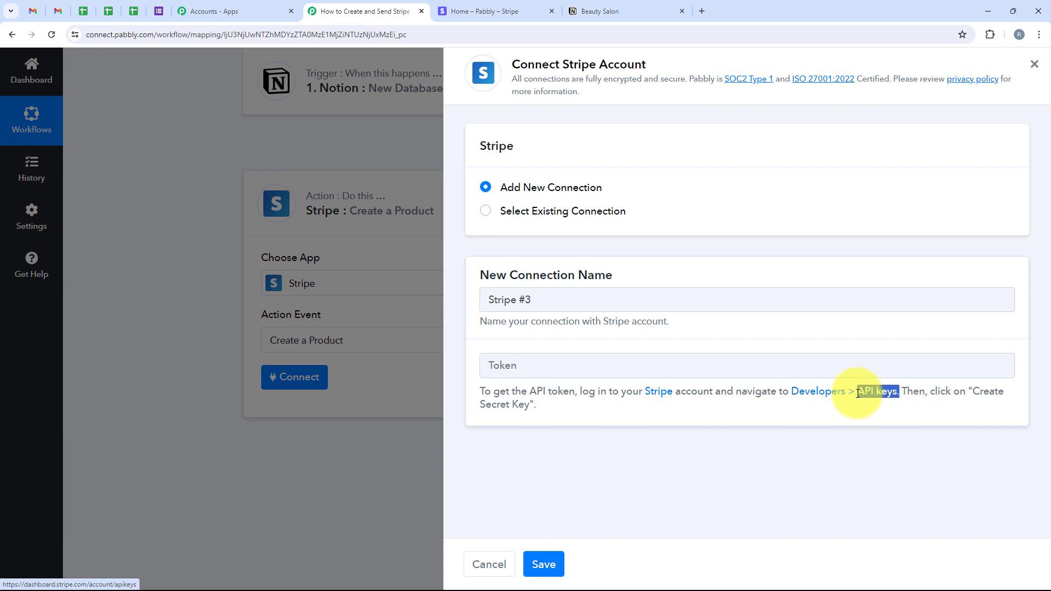
right_click(881, 402)
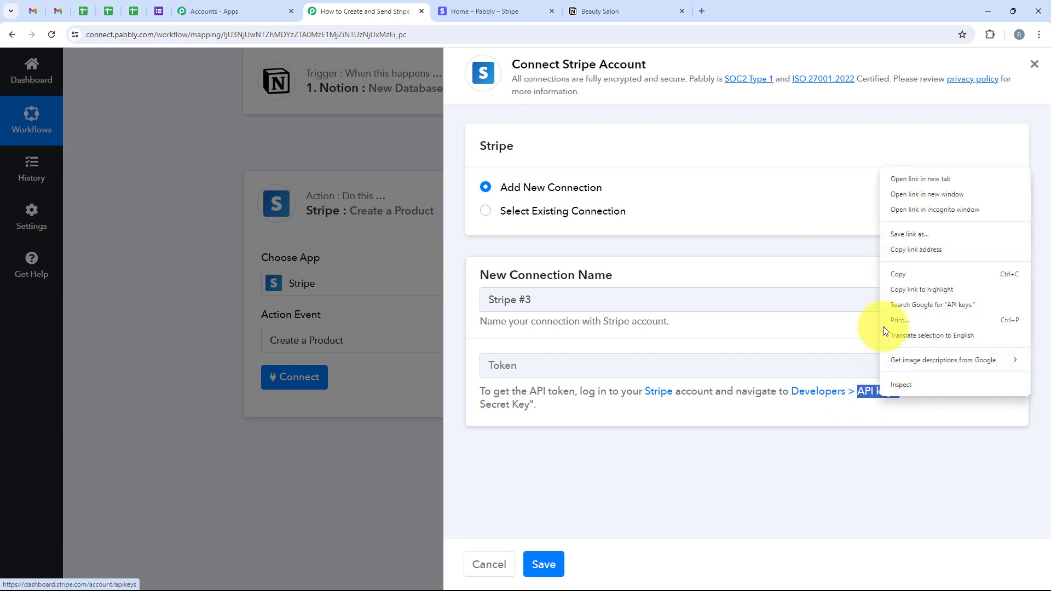
click(919, 176)
click(498, 11)
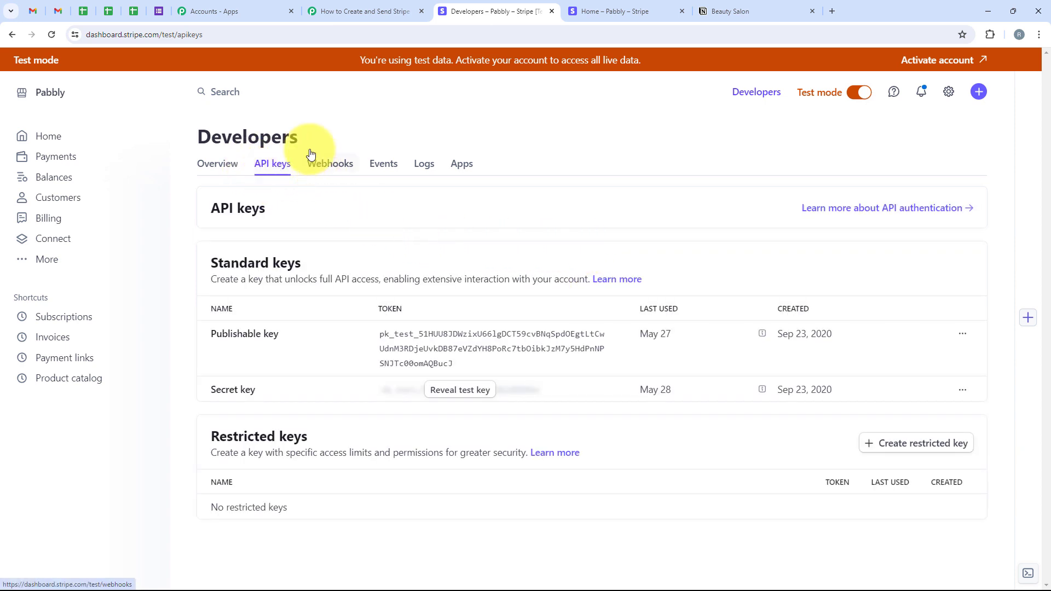
click(368, 7)
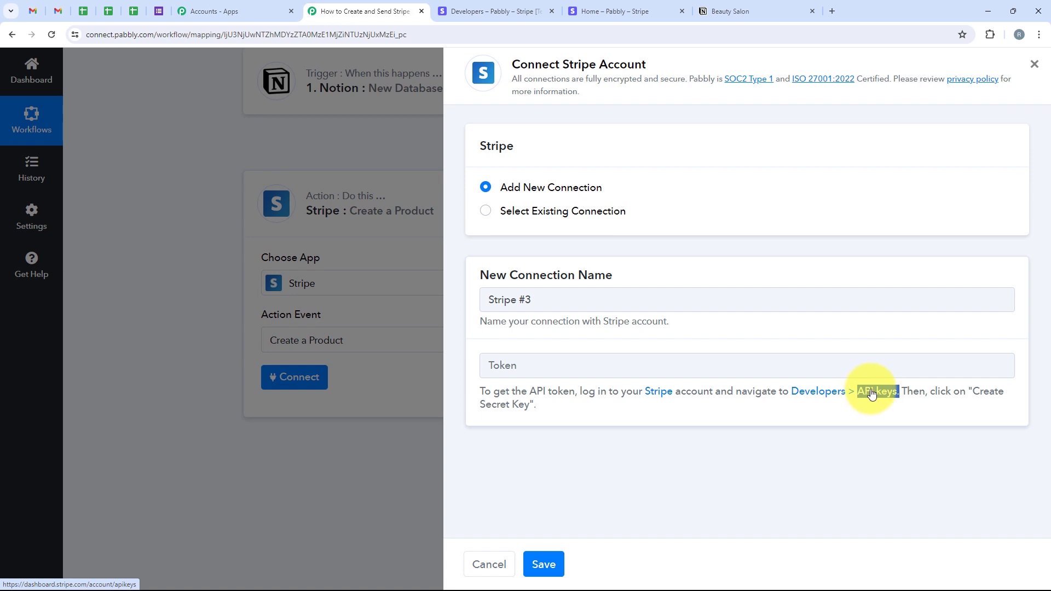
click(455, 11)
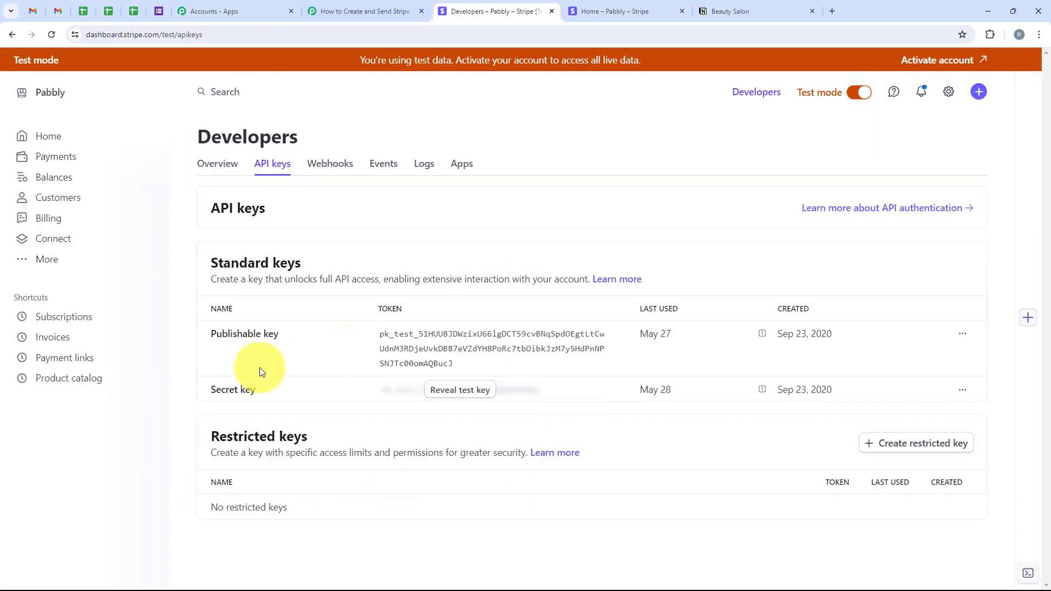
Reveal and copy Stripe's test secret key, then save it as the token of the new Stripe connection in Pabbly Connect
drag(214, 385, 235, 388)
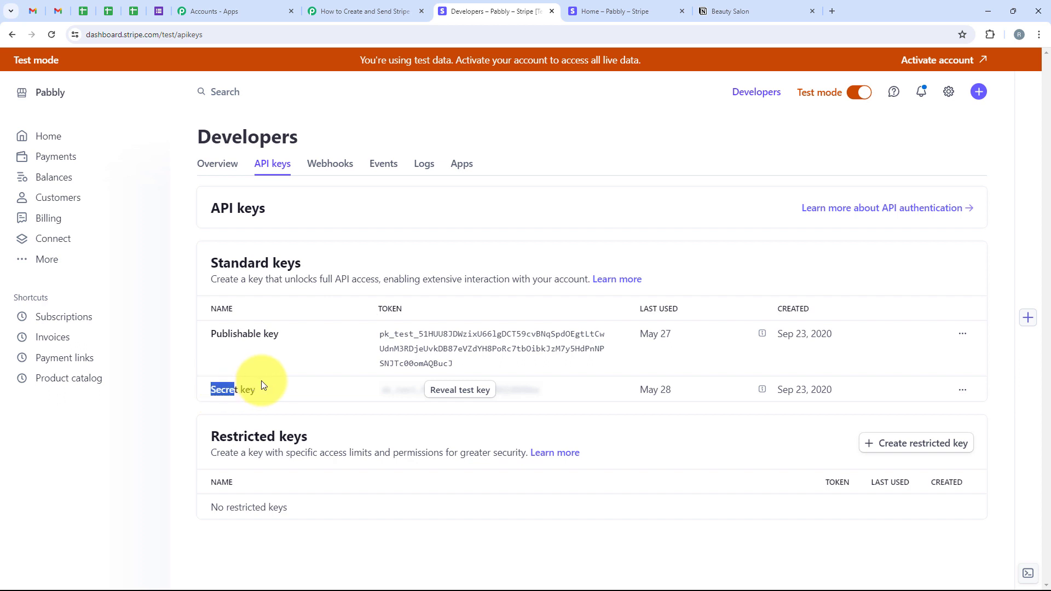
click(459, 392)
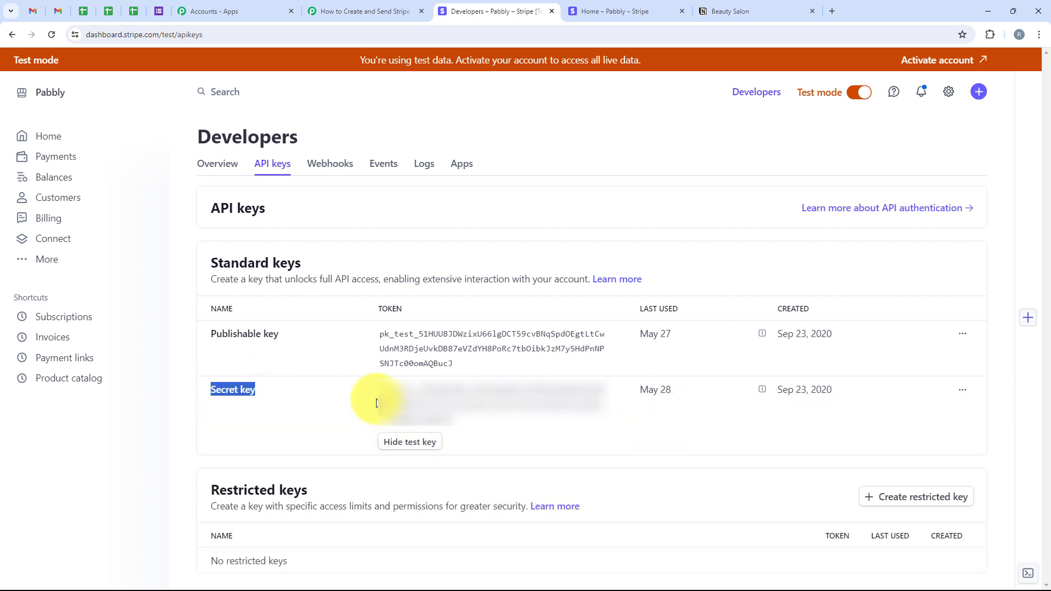
click(405, 398)
click(363, 11)
key(ctrl+v)
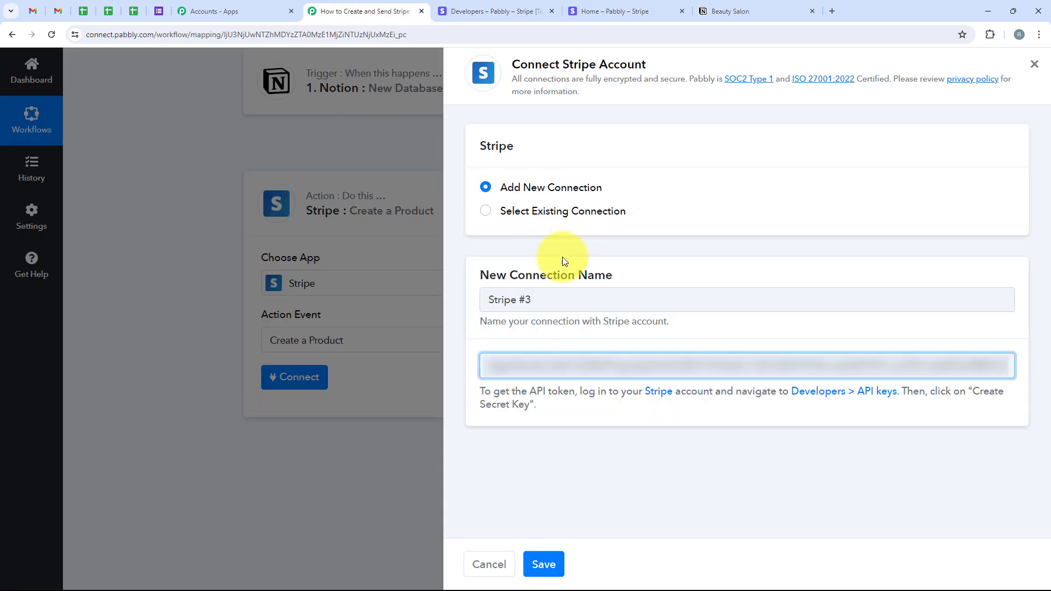
click(544, 564)
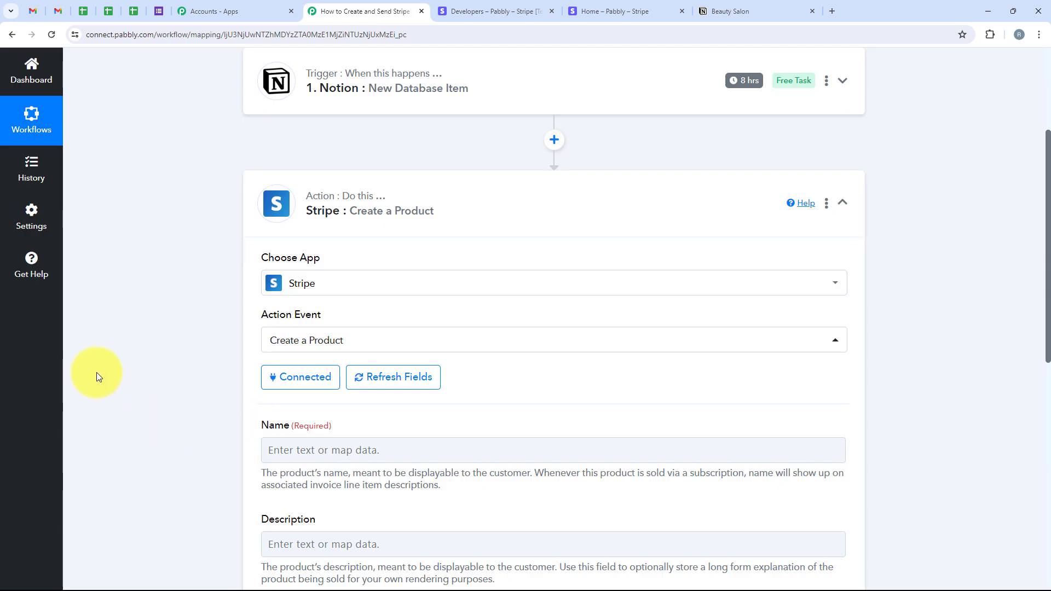
scroll(147, 344, down, 3)
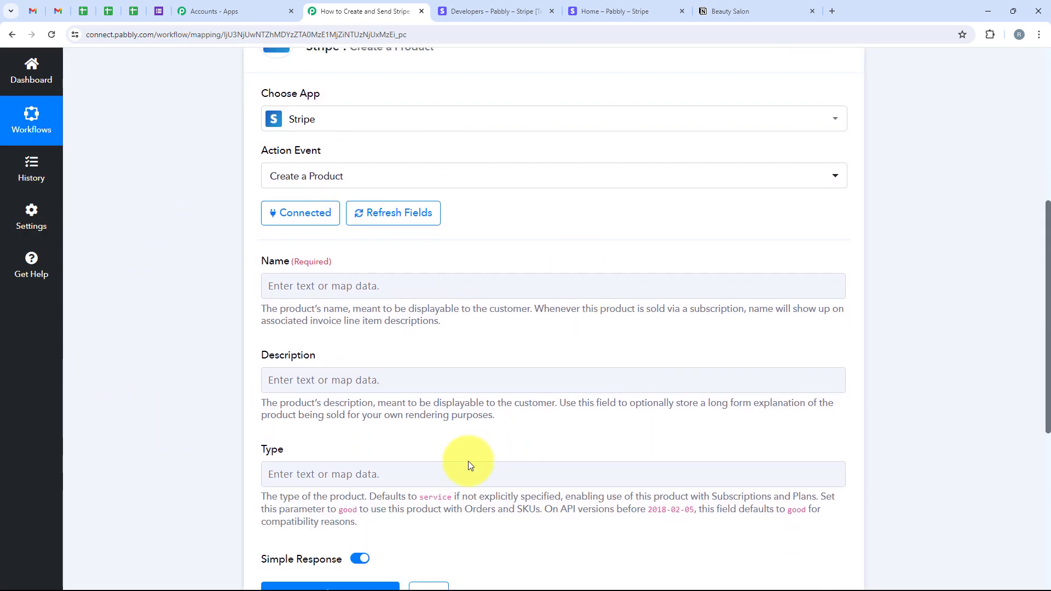
scroll(468, 438, up, 2)
scroll(223, 432, down, 1)
scroll(223, 451, down, 1)
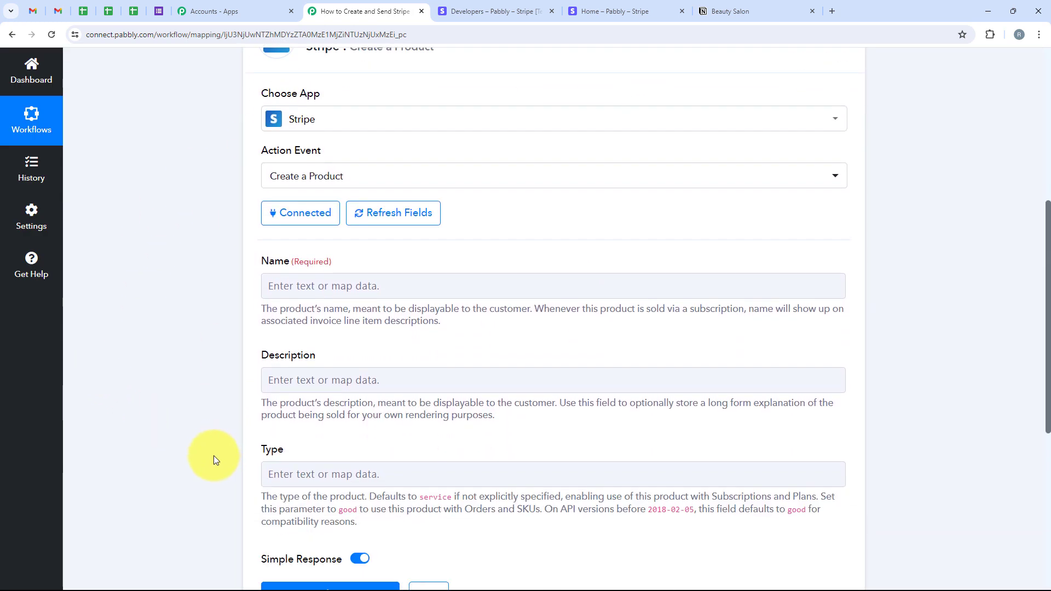
drag(261, 262, 289, 260)
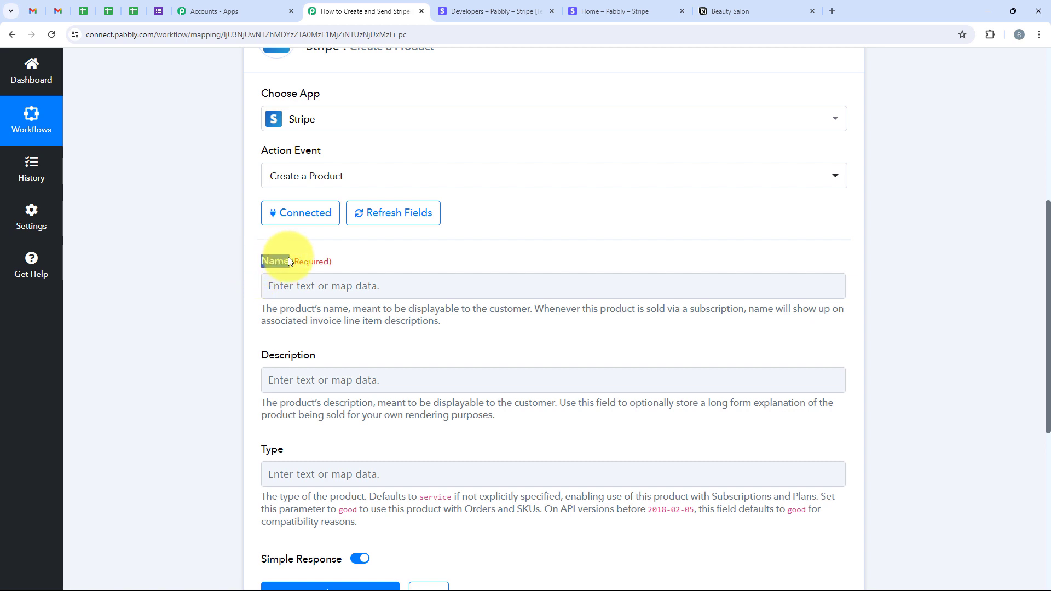
click(234, 392)
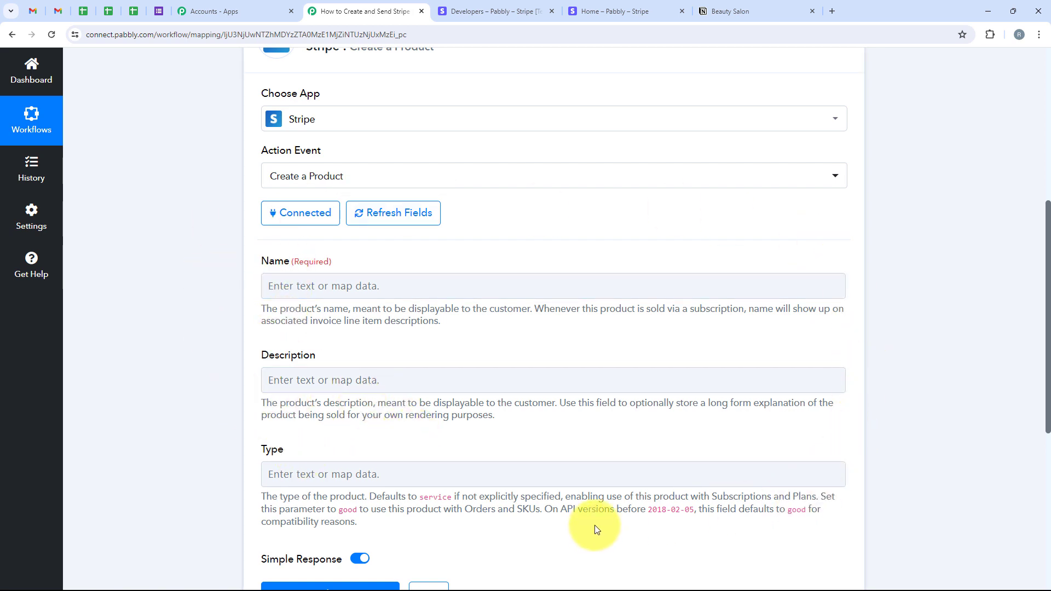
click(304, 285)
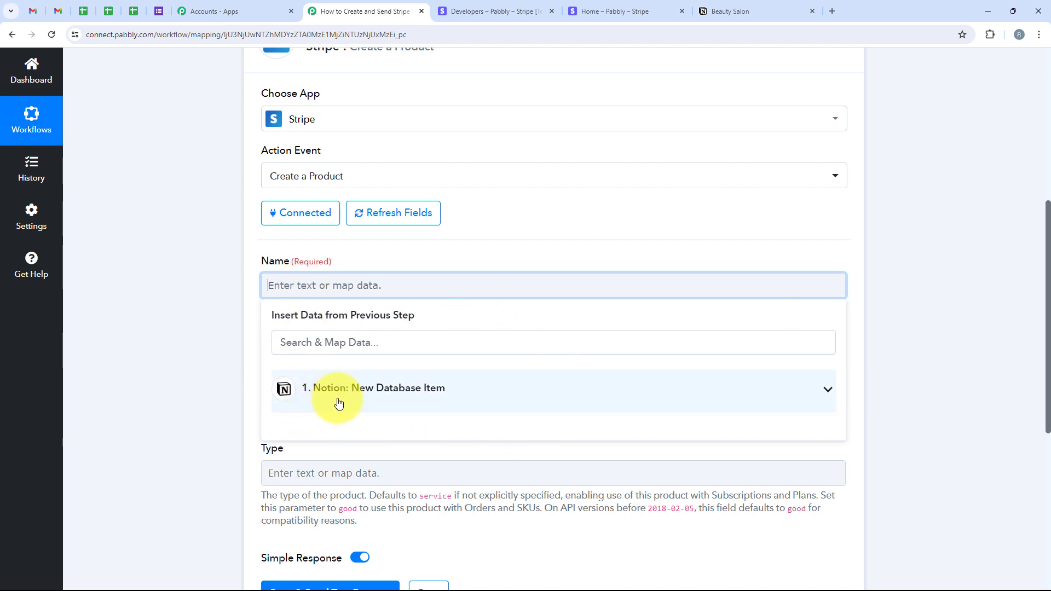
text(D)
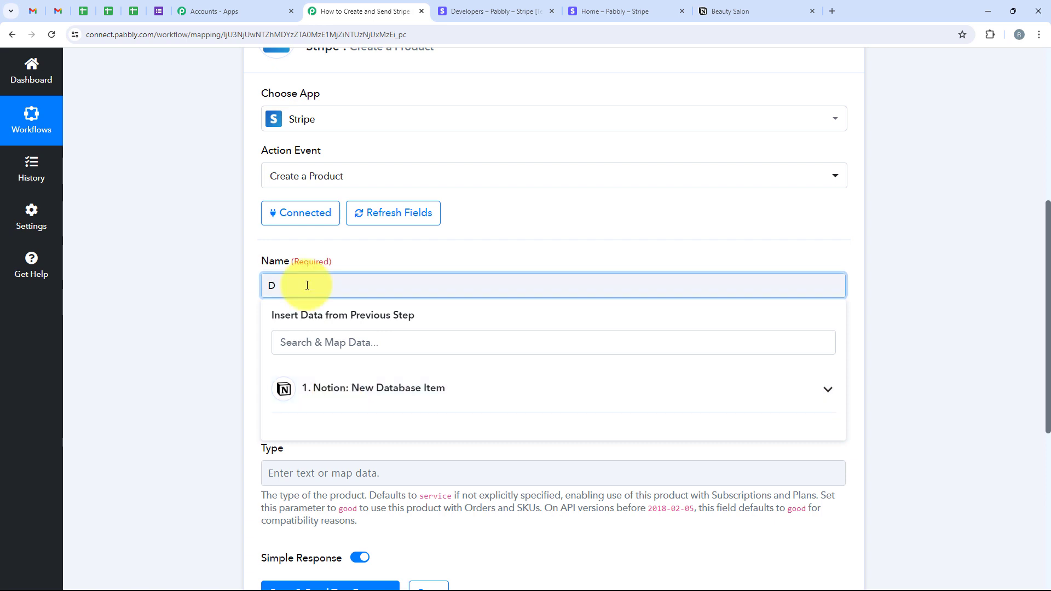
text(Demo User)
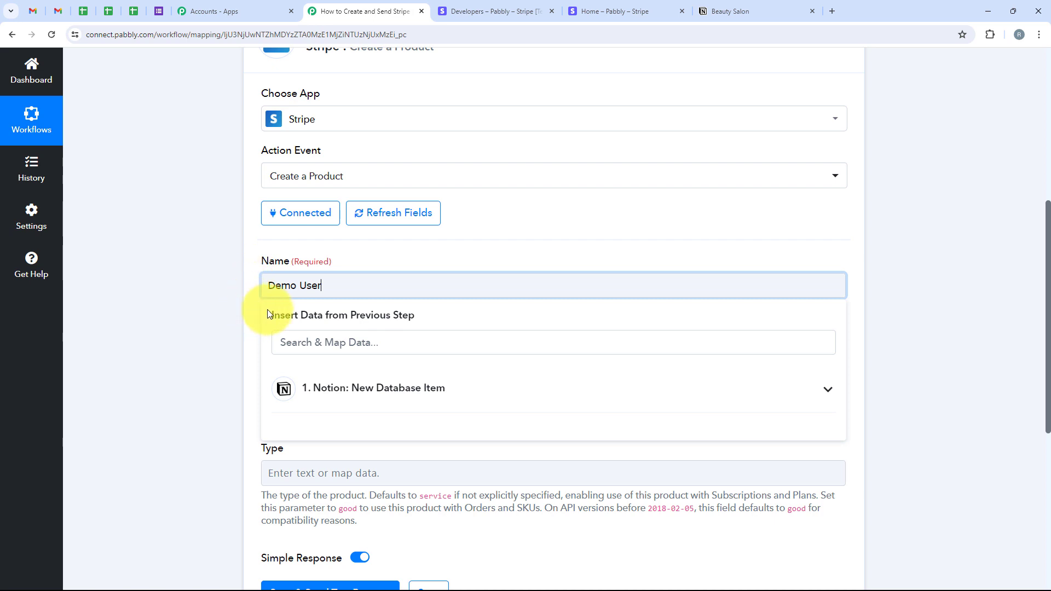
drag(335, 289, 270, 287)
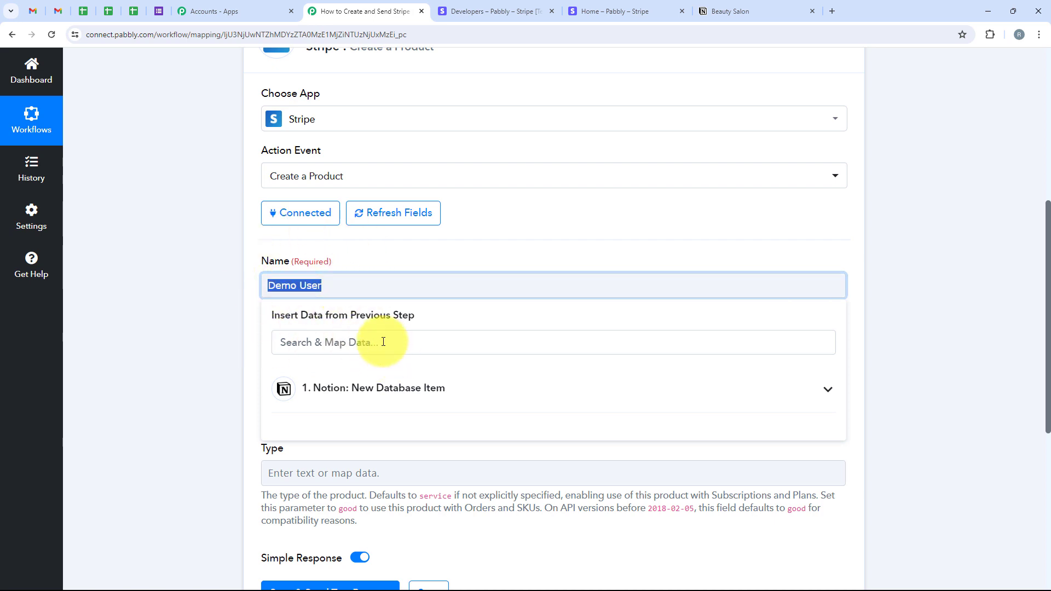
key(BackSpace)
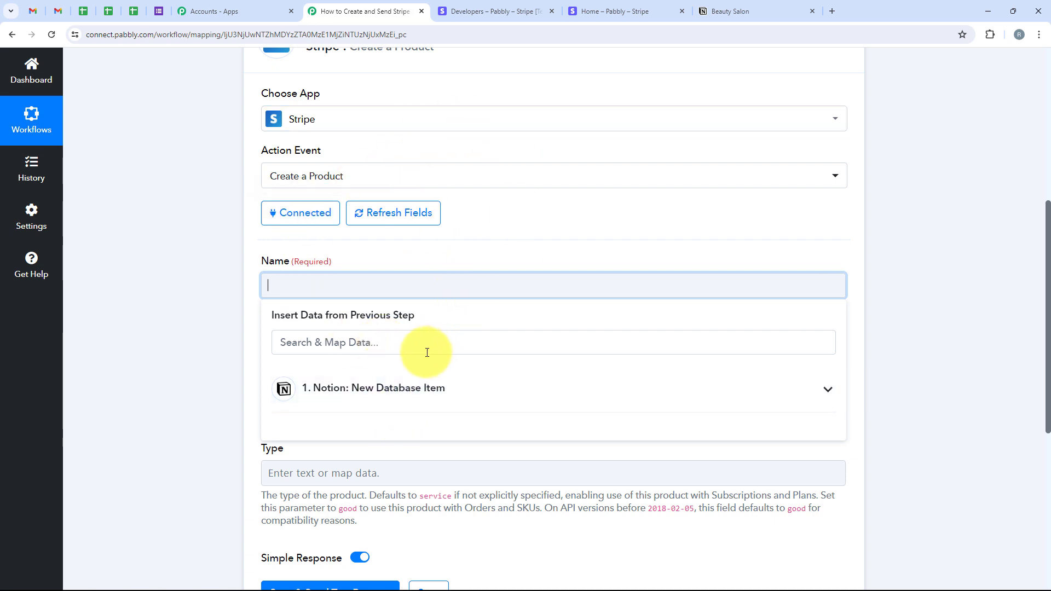
Search the Notion trigger data for "Service" and map the product's Name to Properties Service Used Rich Text 0 Text Content
click(396, 385)
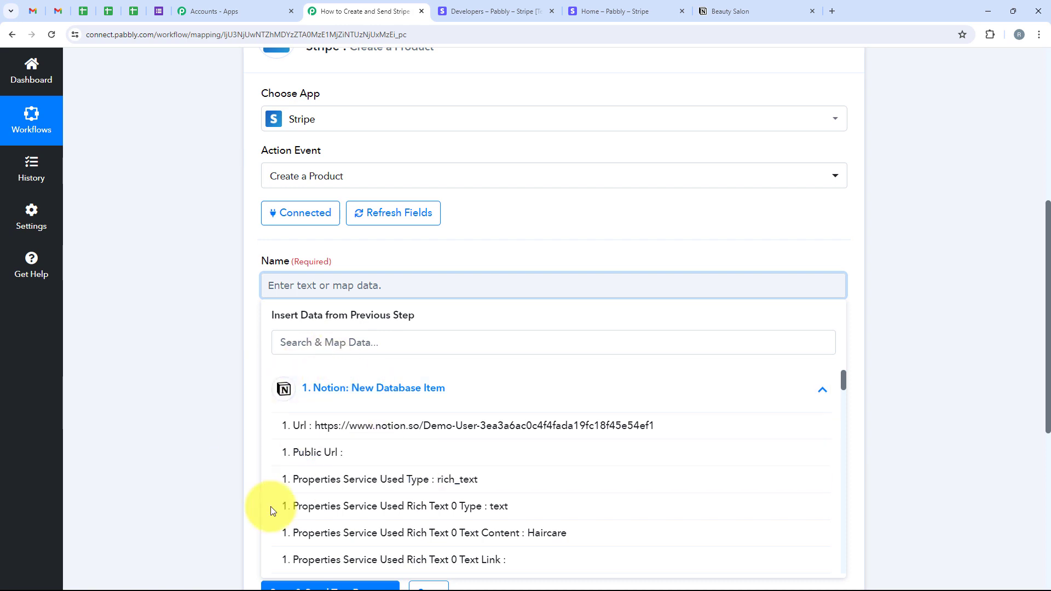
click(383, 348)
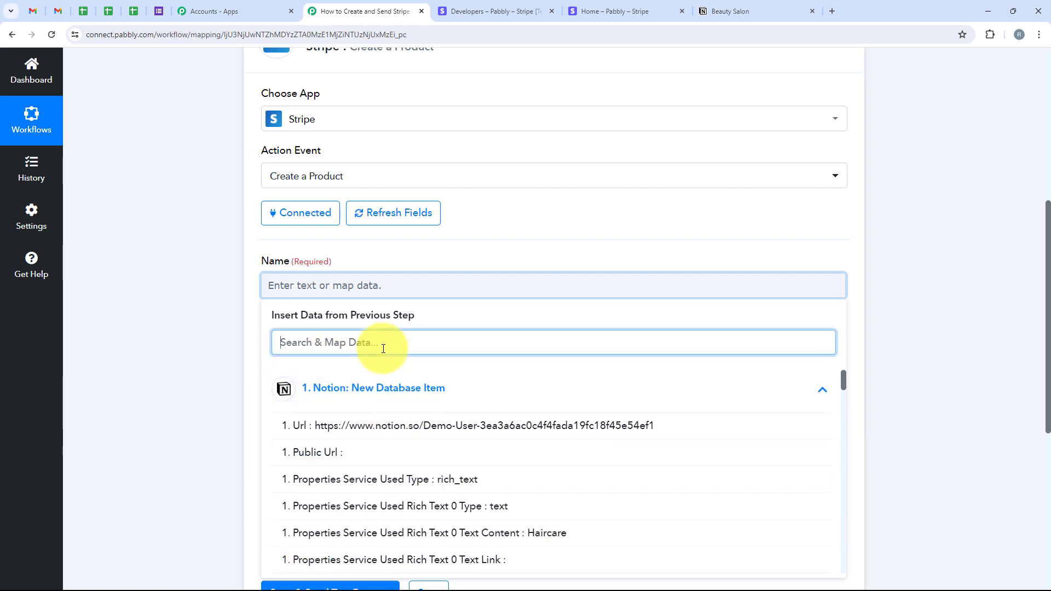
click(303, 293)
click(301, 292)
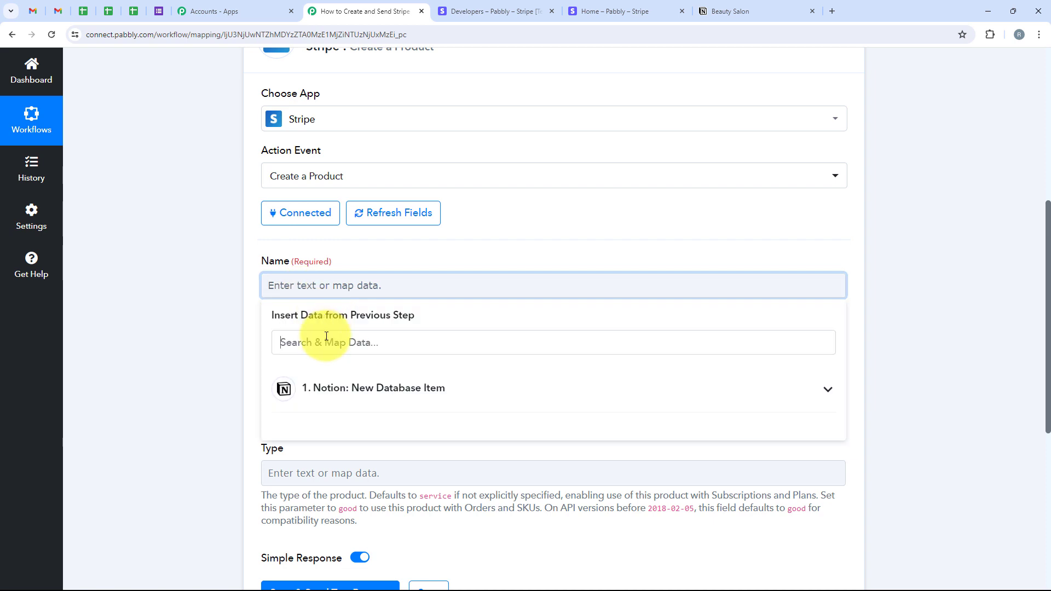
click(327, 337)
text(s)
key(BackSpace)
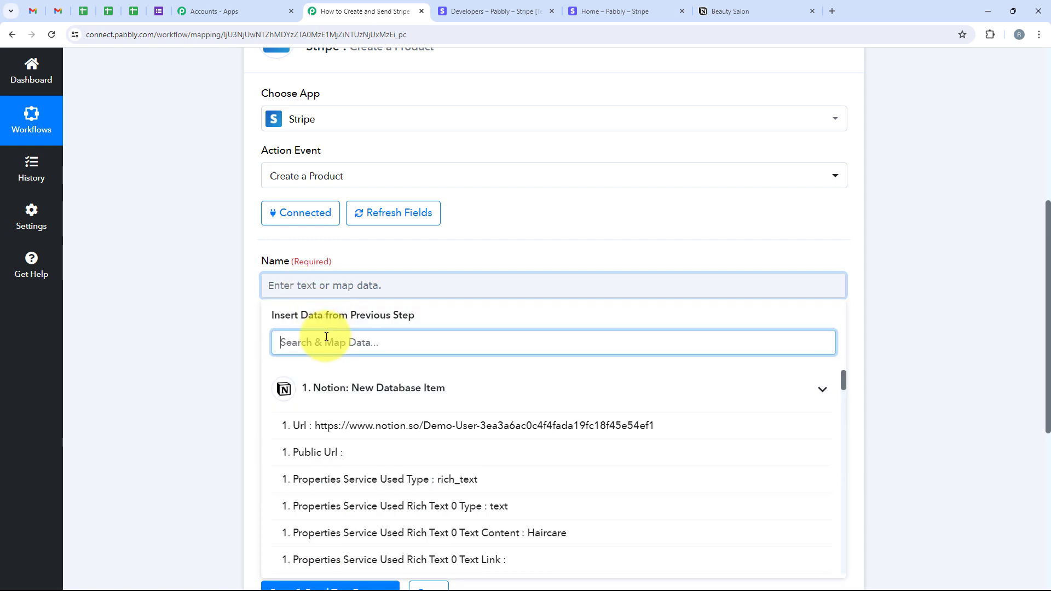
text(Service)
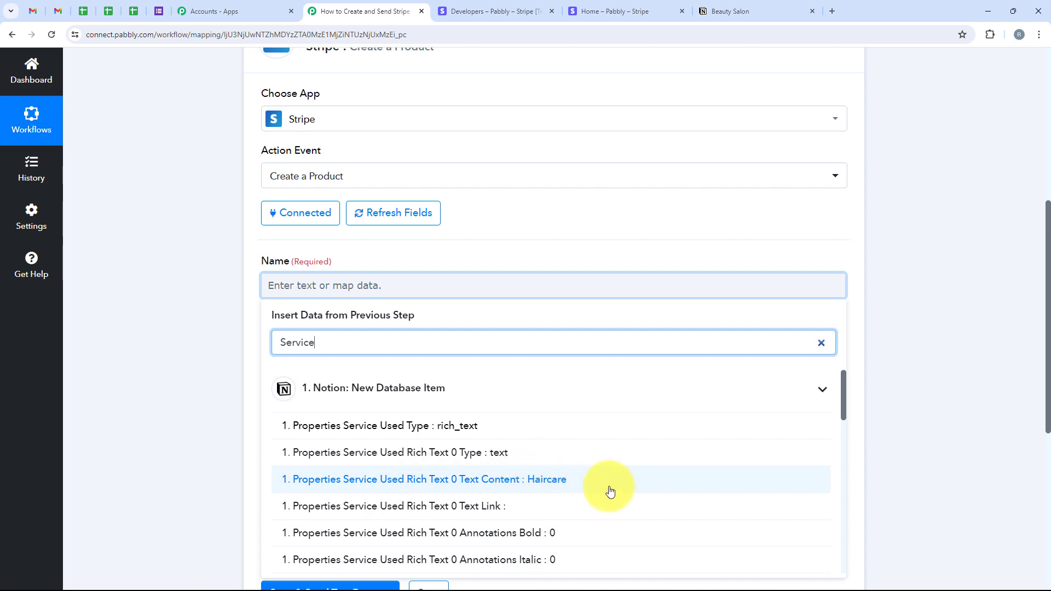
click(627, 492)
click(240, 307)
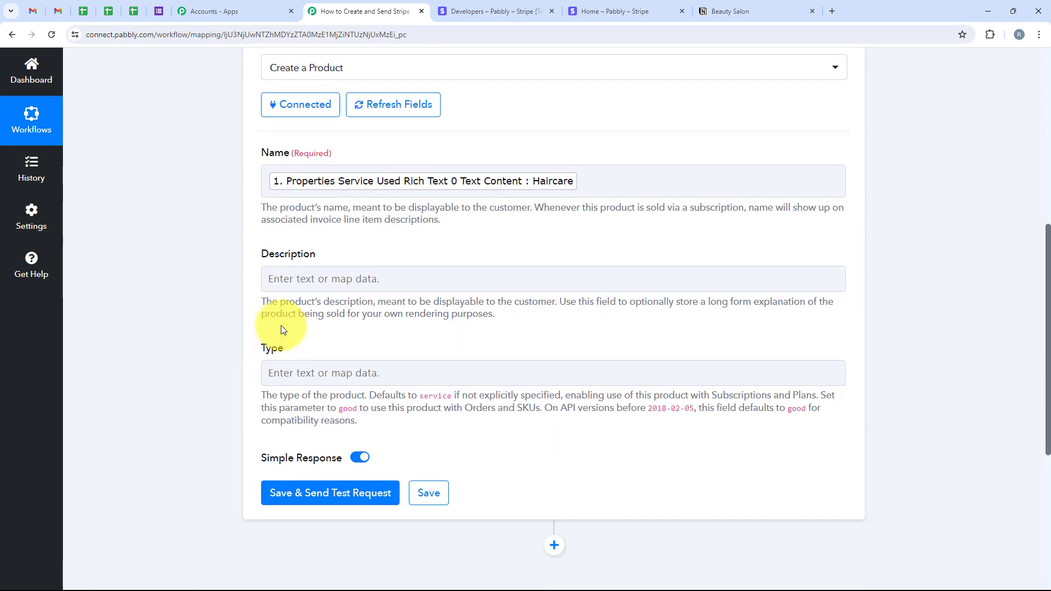
Map the product's Description to the Notion field Properties Service Description Rich Text 0 Text Content, then save and send a test request
click(306, 275)
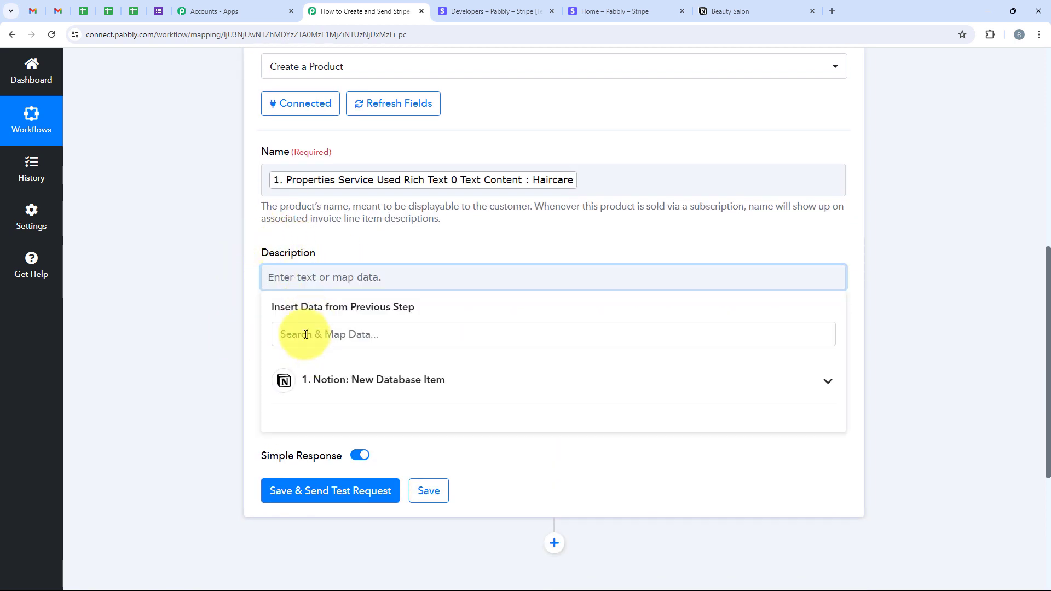
click(306, 335)
text(Descript)
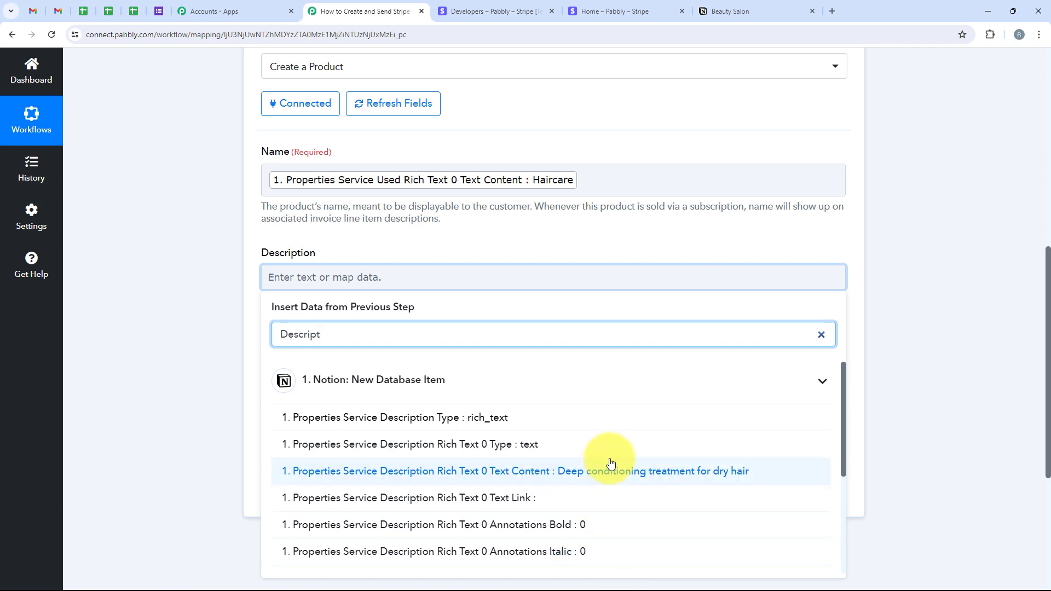
click(749, 482)
click(189, 299)
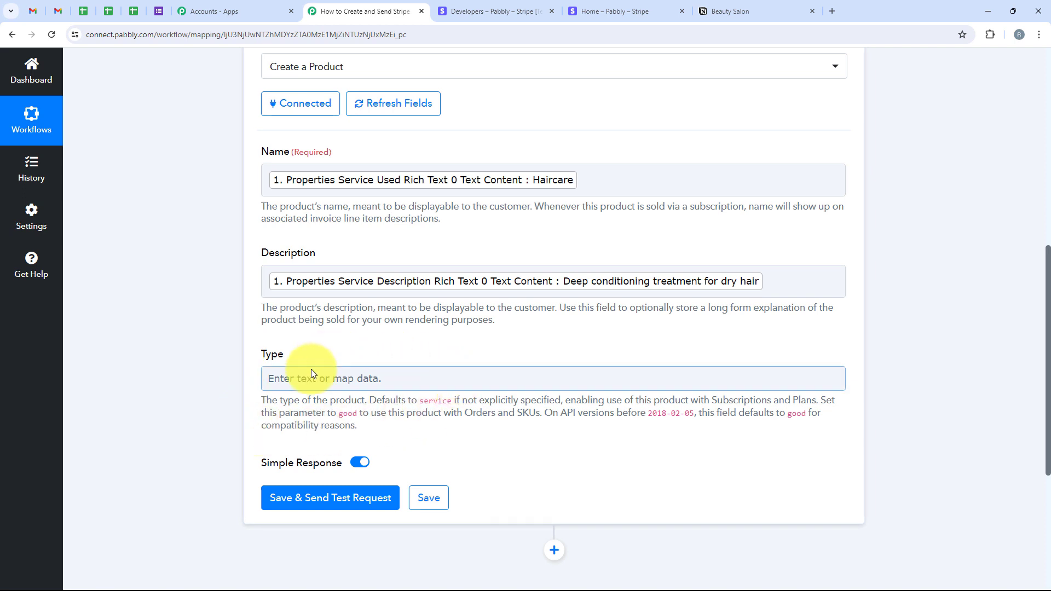
scroll(328, 378, down, 1)
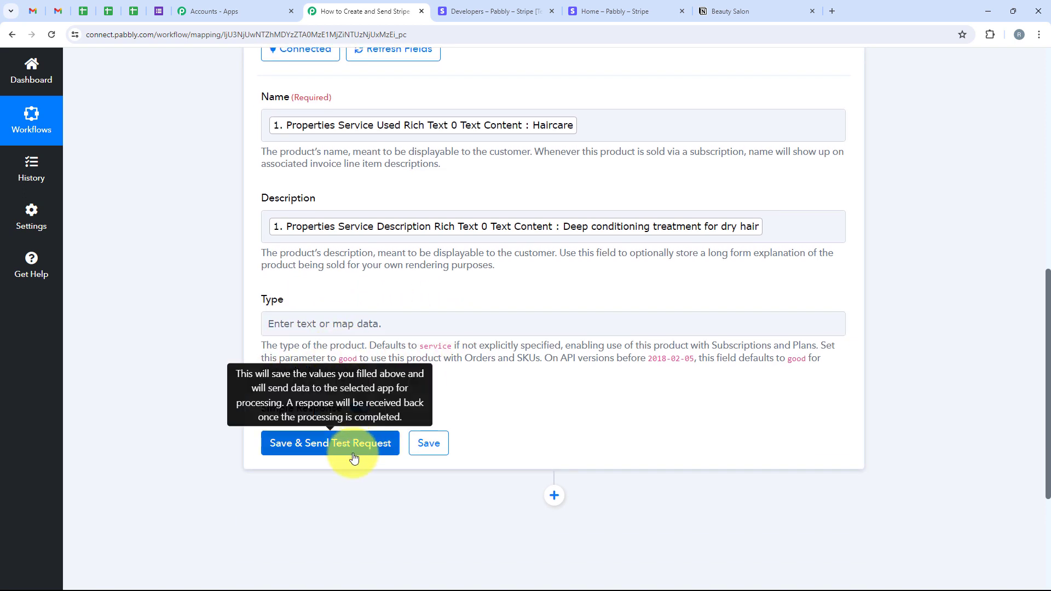
click(354, 459)
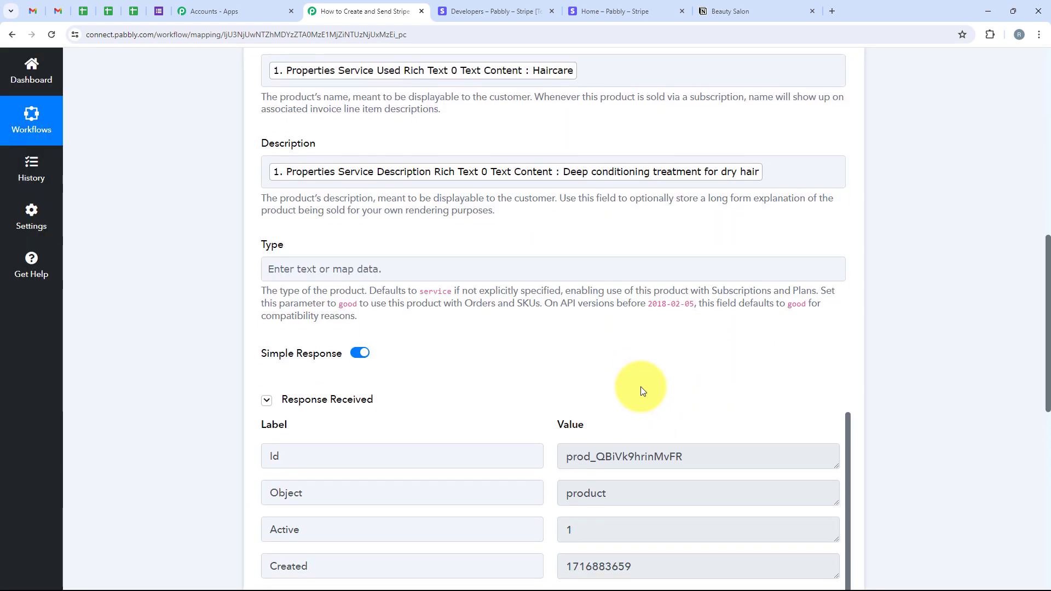
Examine the product ID, description and name in the response received from Stripe
scroll(641, 387, down, 1)
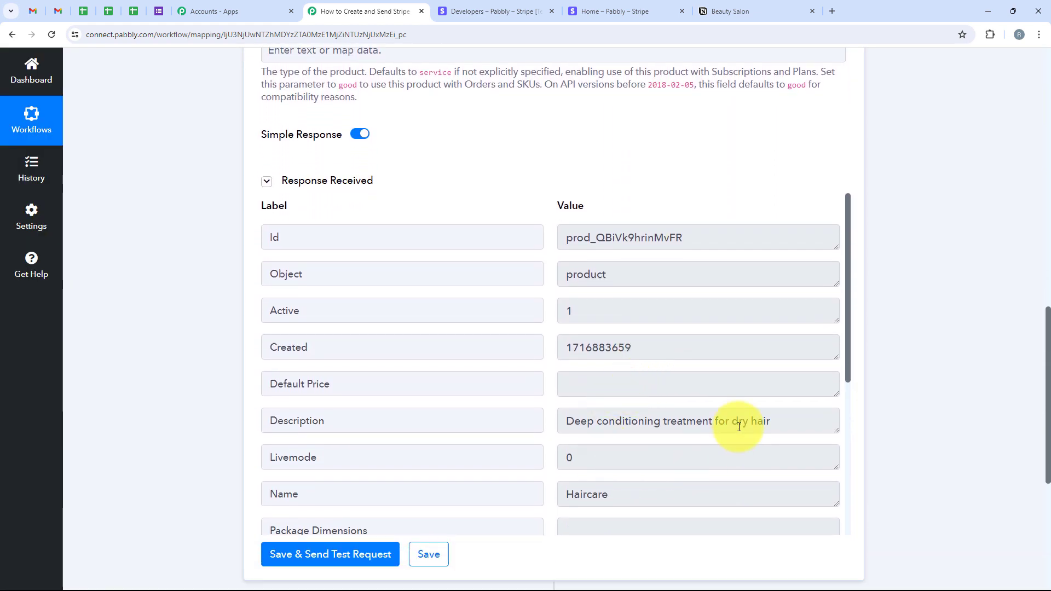
click(719, 242)
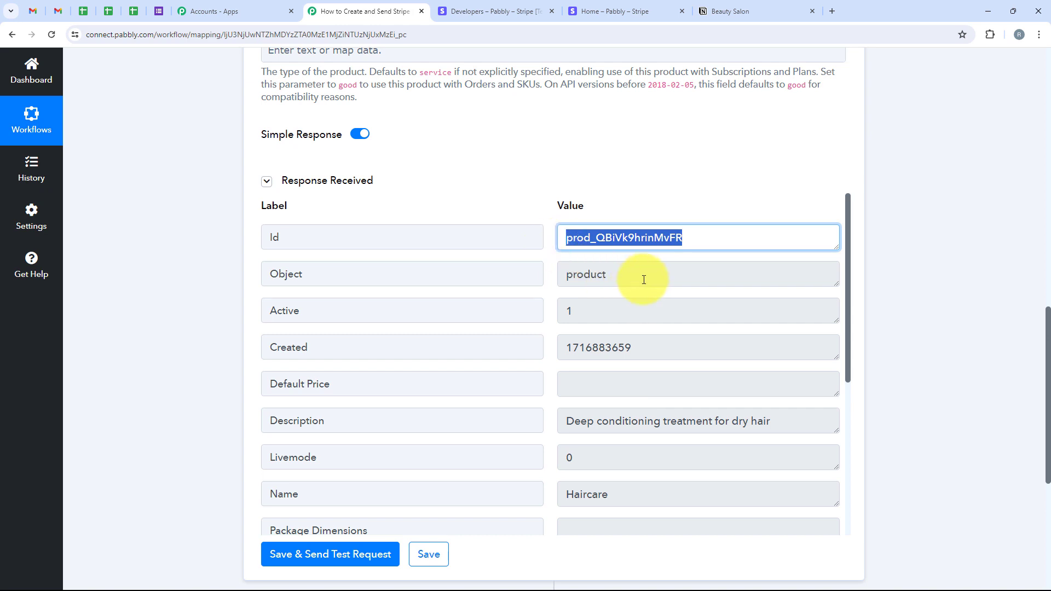
scroll(652, 357, down, 2)
drag(757, 318, 478, 319)
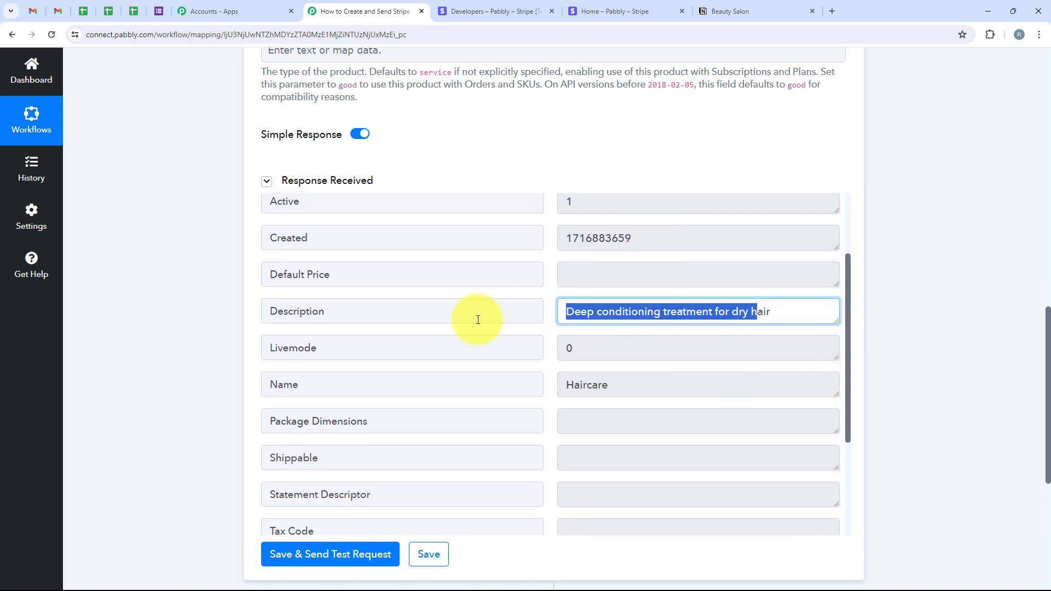
drag(652, 386, 545, 387)
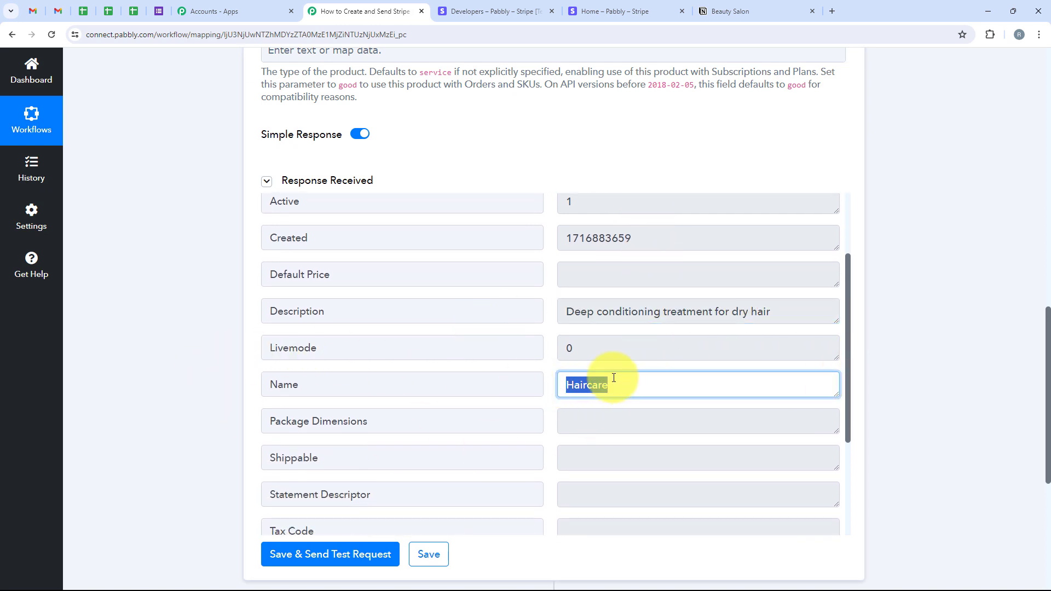
scroll(606, 380, down, 3)
scroll(849, 408, up, 4)
scroll(899, 370, up, 7)
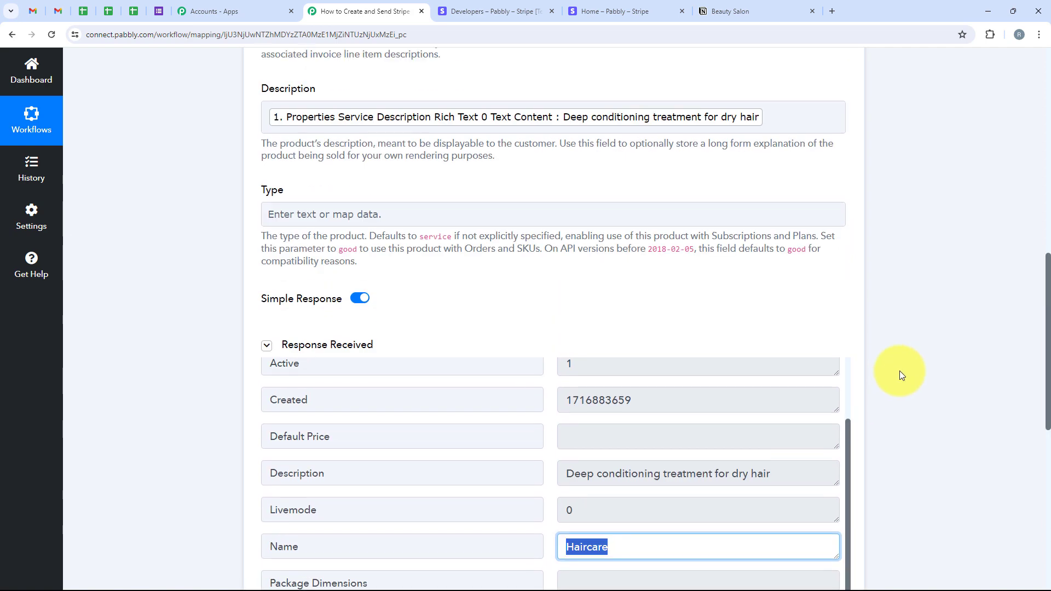
scroll(899, 370, up, 3)
scroll(900, 371, down, 15)
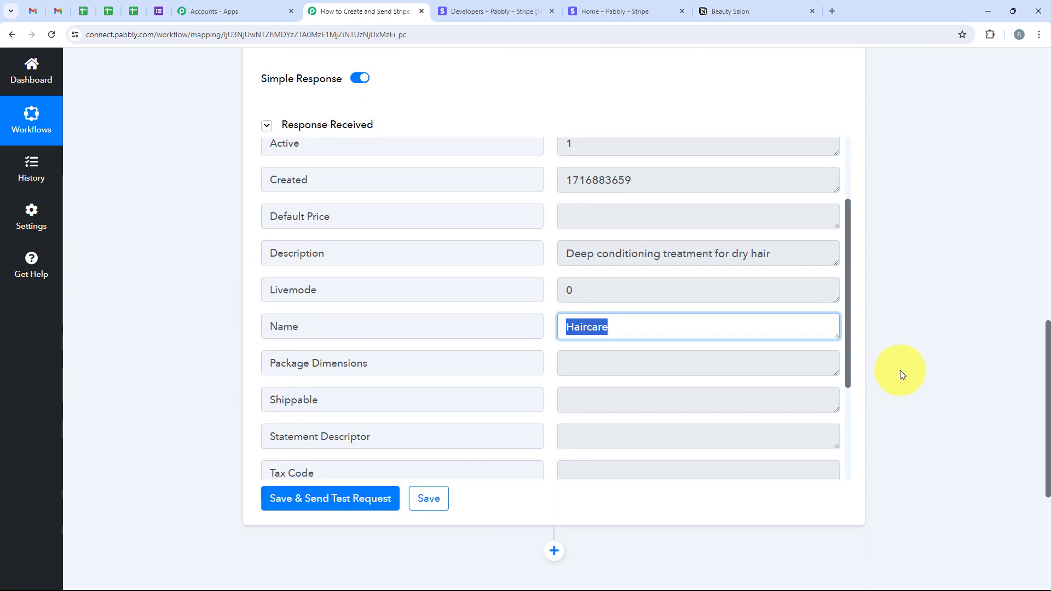
Add another action step after Create a Product and choose Stripe as its app
click(549, 342)
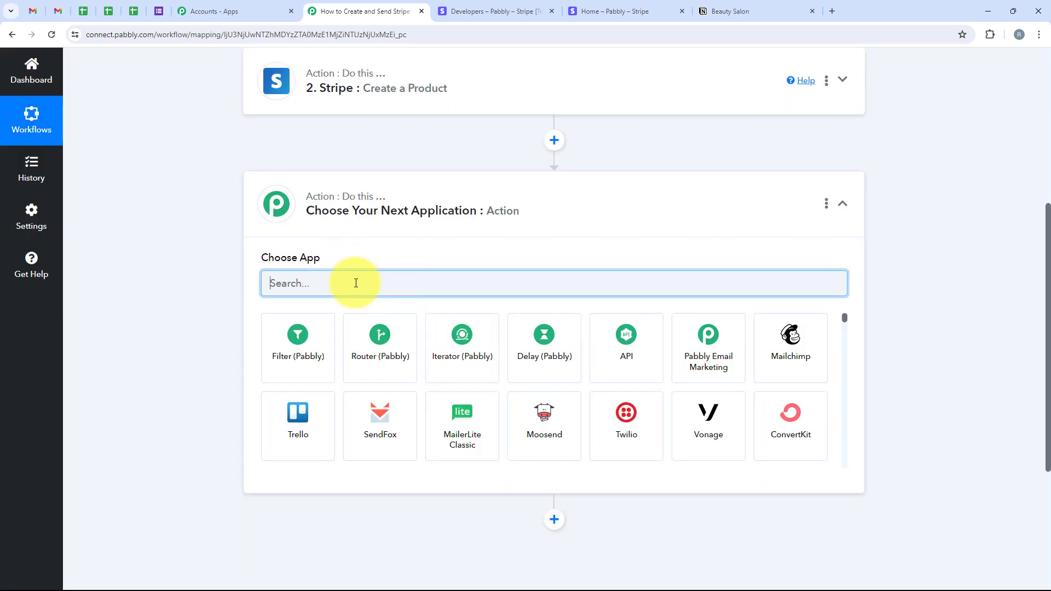
text(Strip)
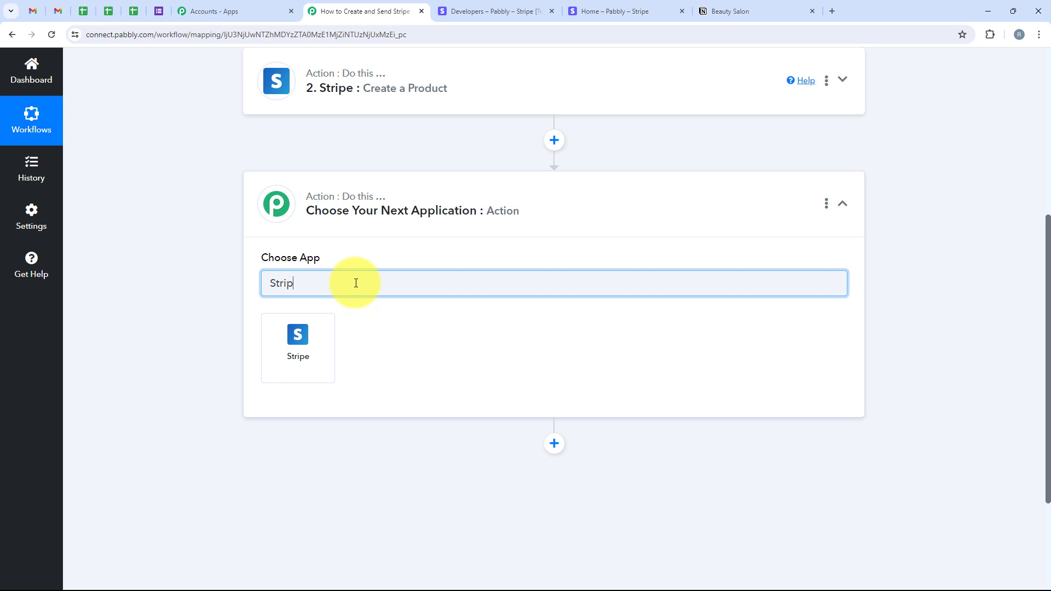
click(326, 367)
Set the new Stripe step's action event to Create Price and connect it through the existing connection Stripe #3
click(294, 344)
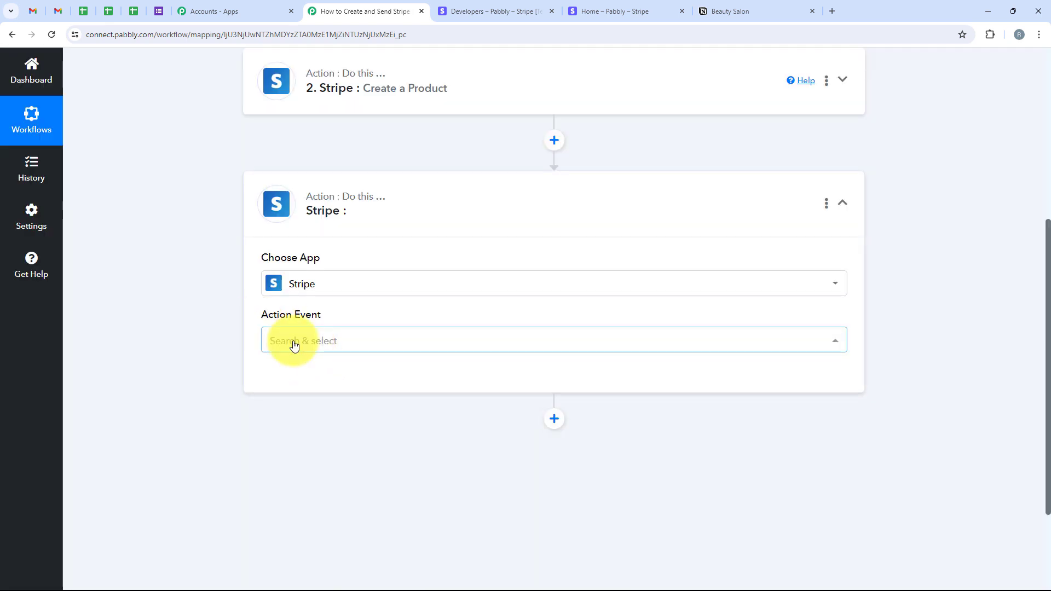
scroll(399, 249, down, 5)
click(312, 211)
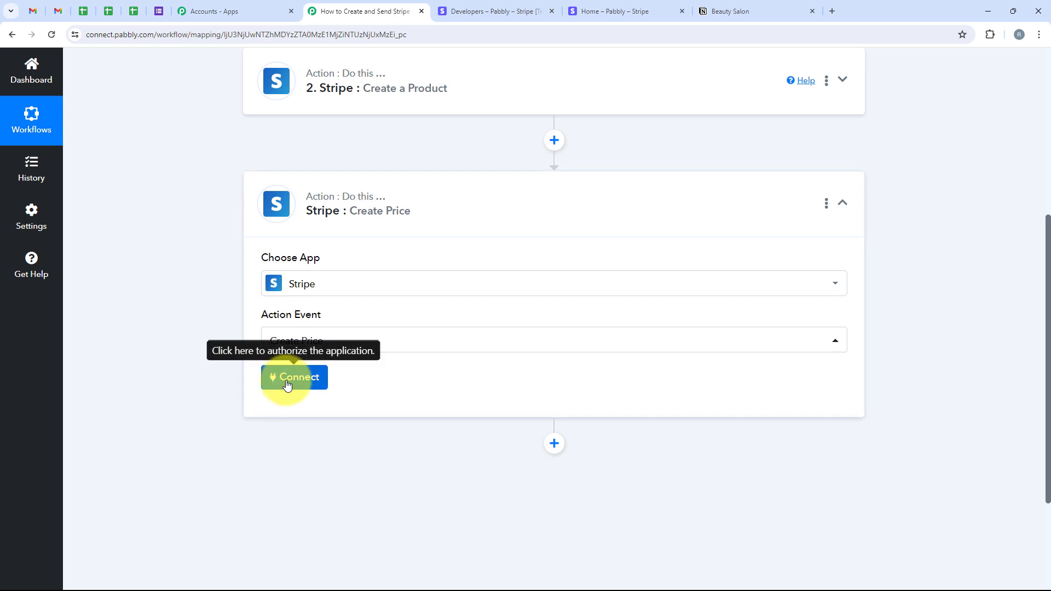
click(287, 385)
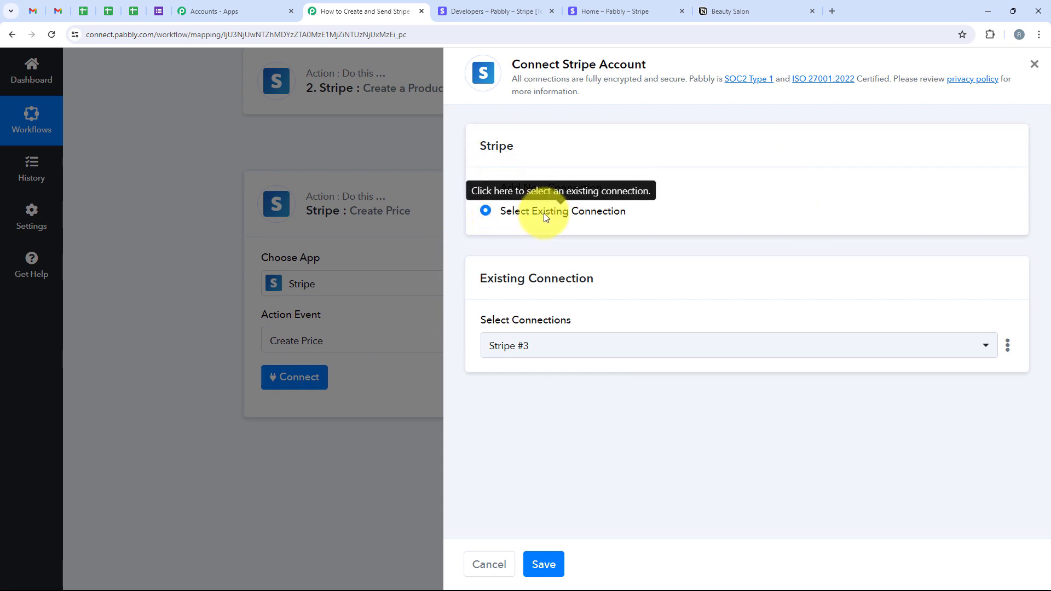
click(556, 564)
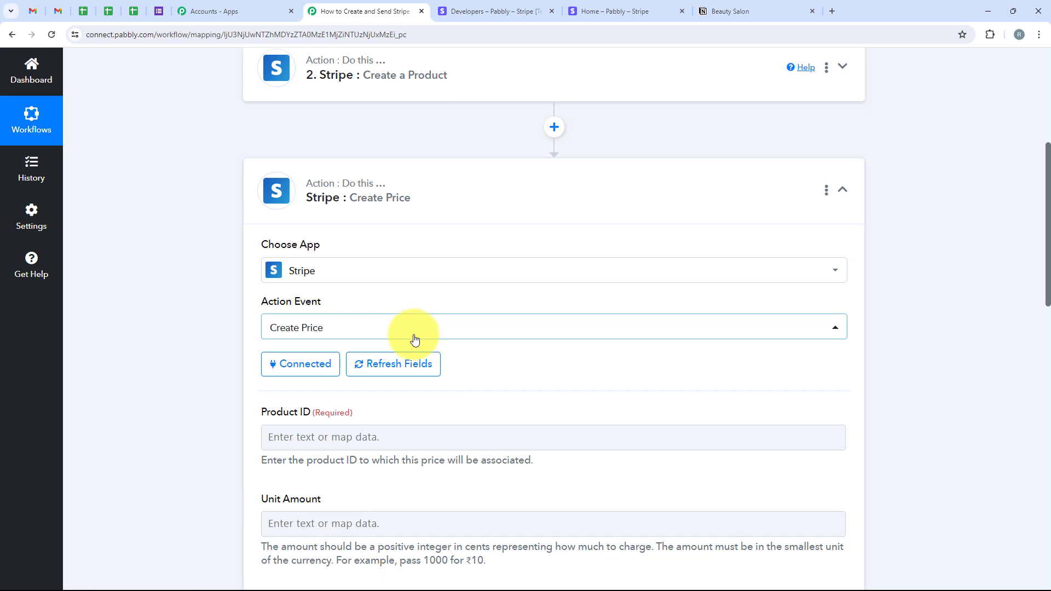
Map the price's Product ID to the Id returned by the Stripe Create a Product step
scroll(414, 338, down, 4)
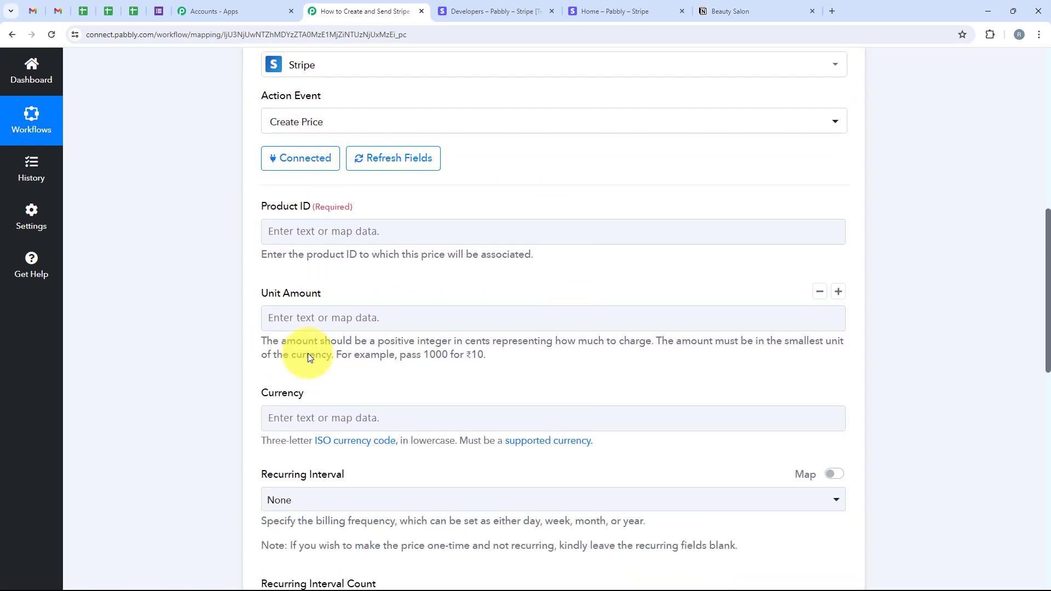
click(305, 233)
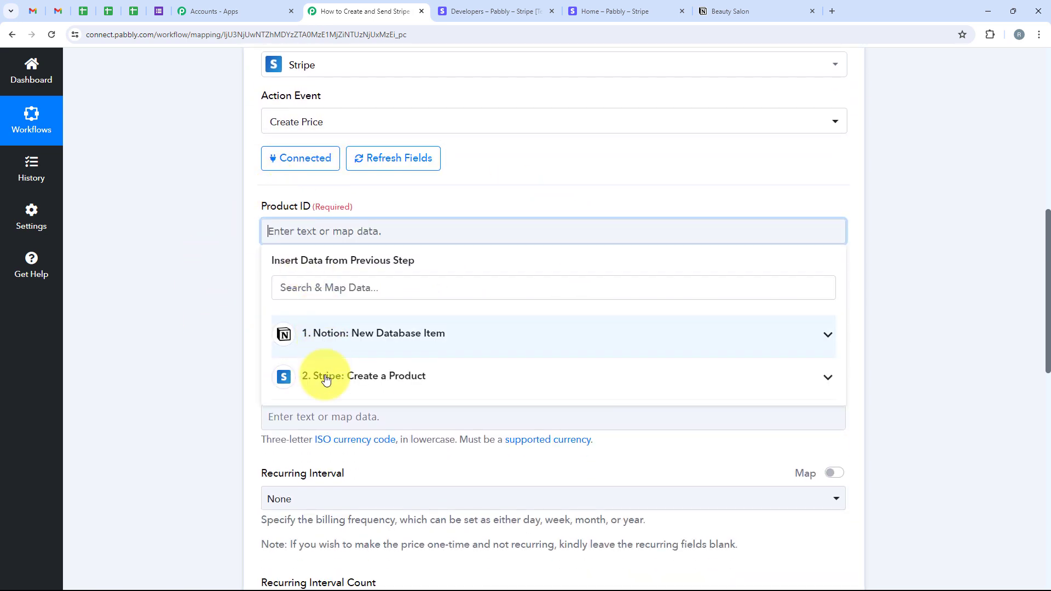
click(341, 230)
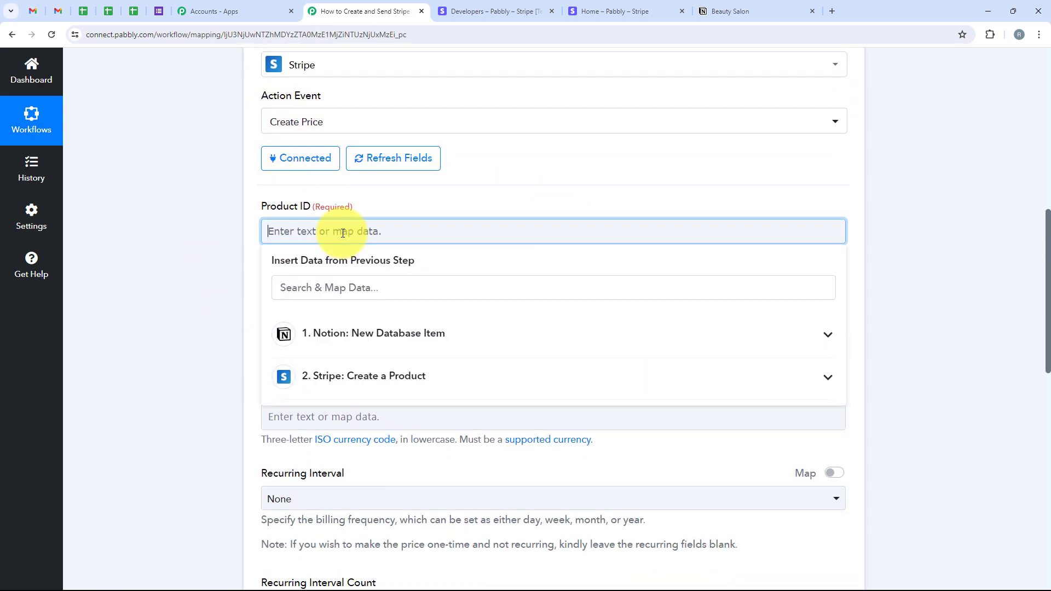
click(416, 377)
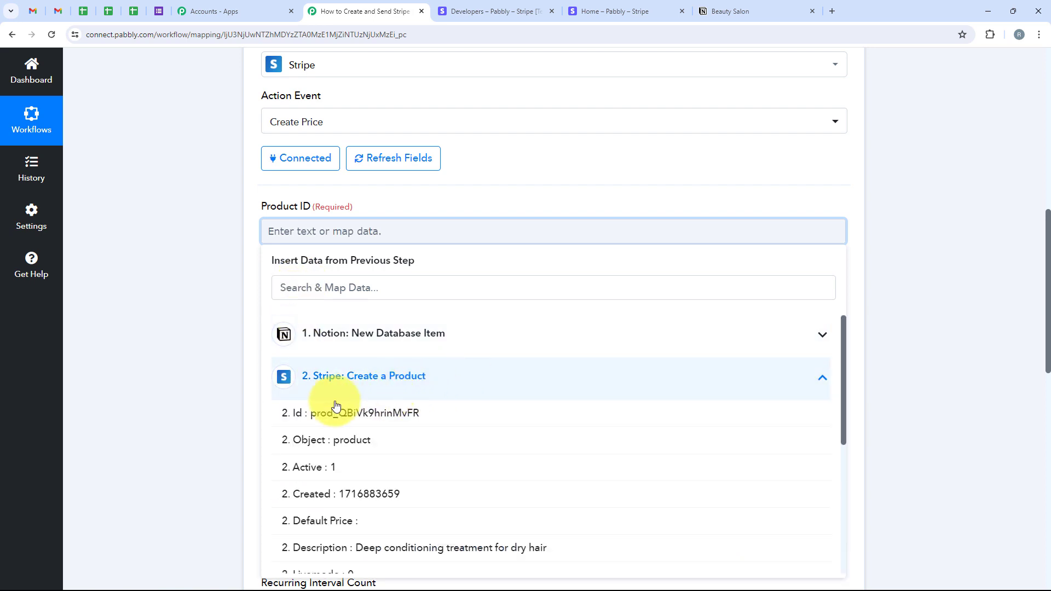
click(676, 414)
click(169, 277)
Map the Unit Amount to the Notion field Properties Price Of The Service Used Number
scroll(169, 278, down, 1)
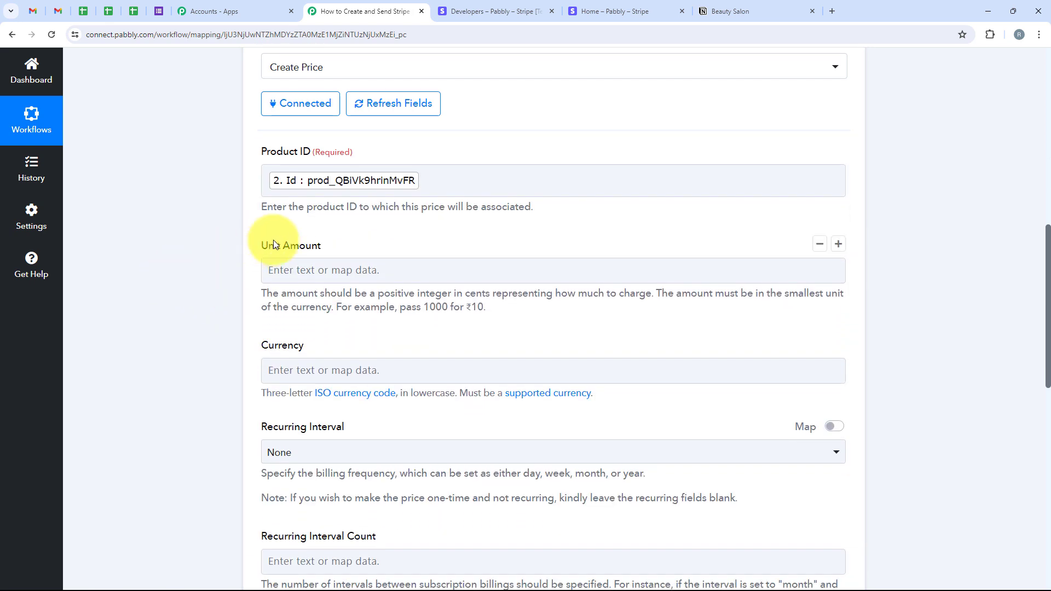
click(331, 272)
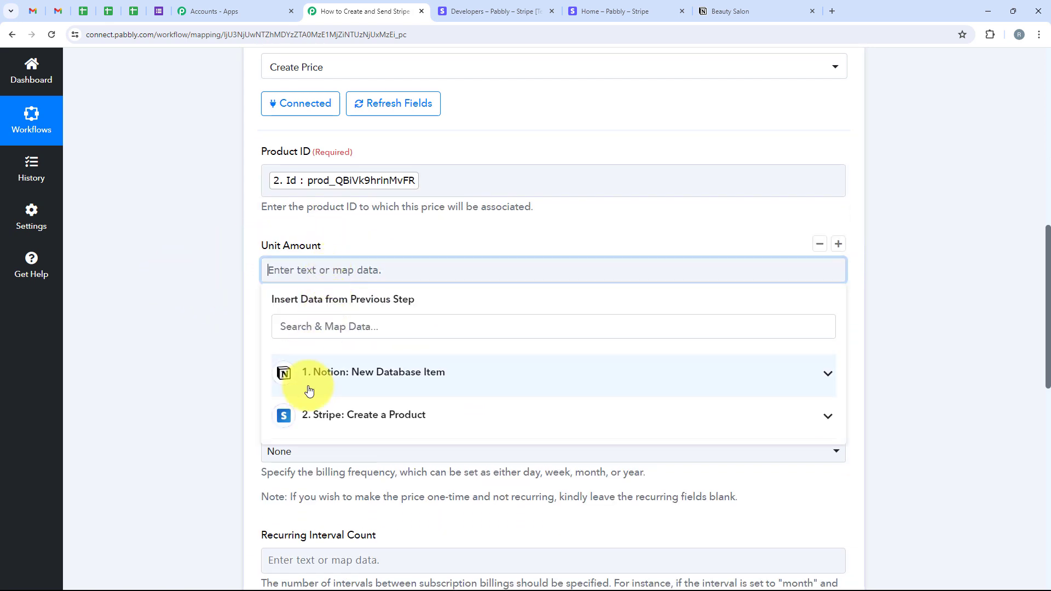
click(332, 326)
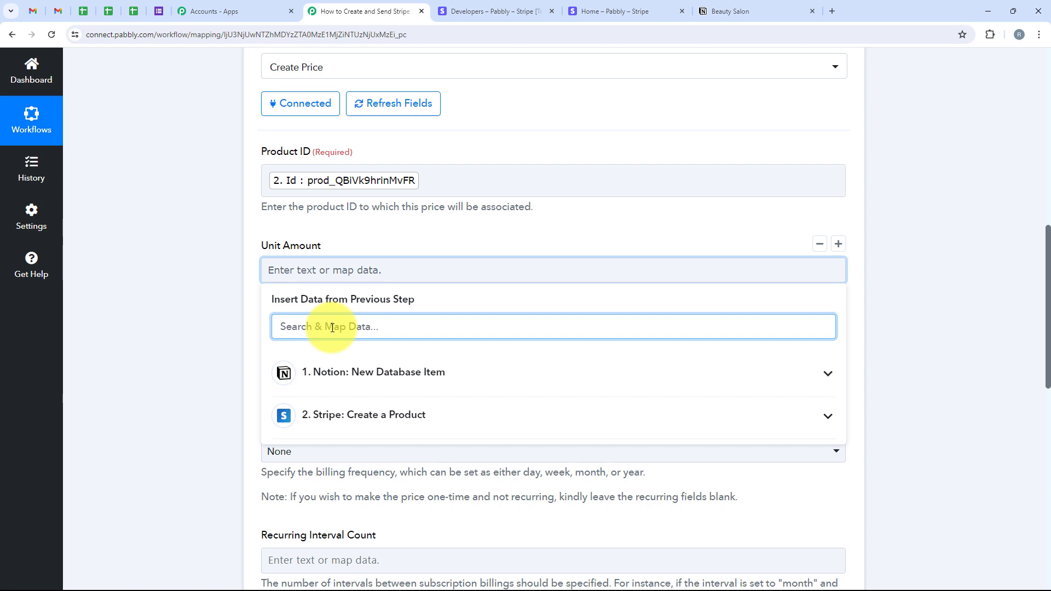
text(Price)
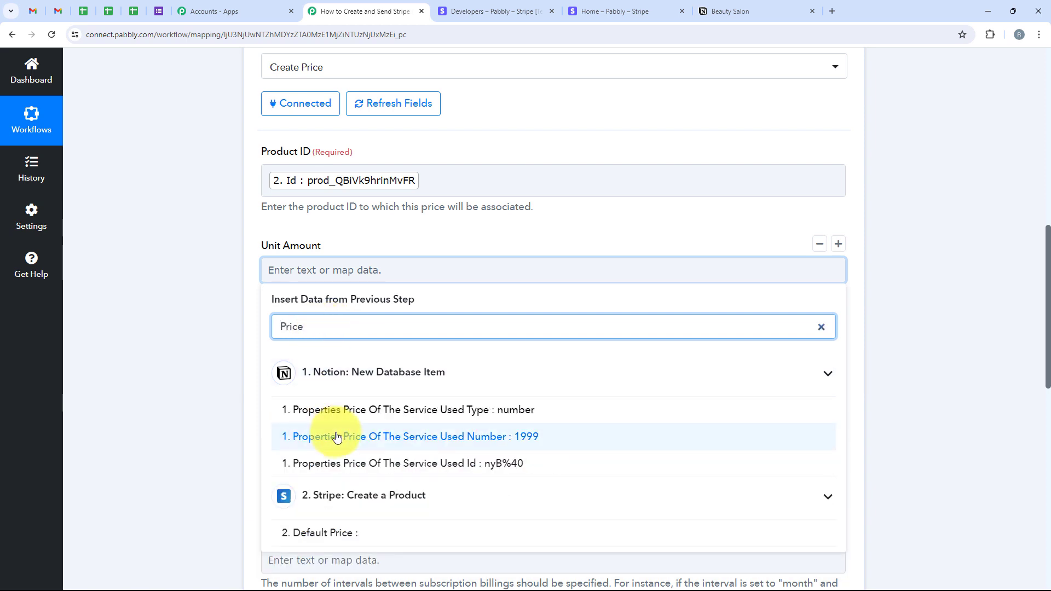
click(575, 436)
click(196, 364)
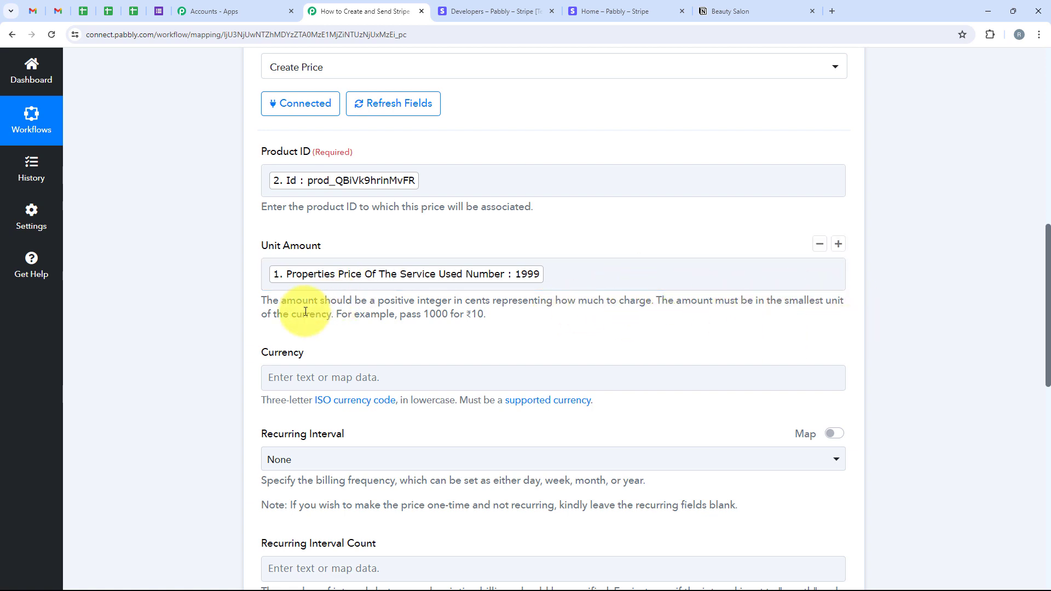
Append 00 after the mapped price in Unit Amount to express it in the currency's smallest unit
drag(349, 313, 498, 328)
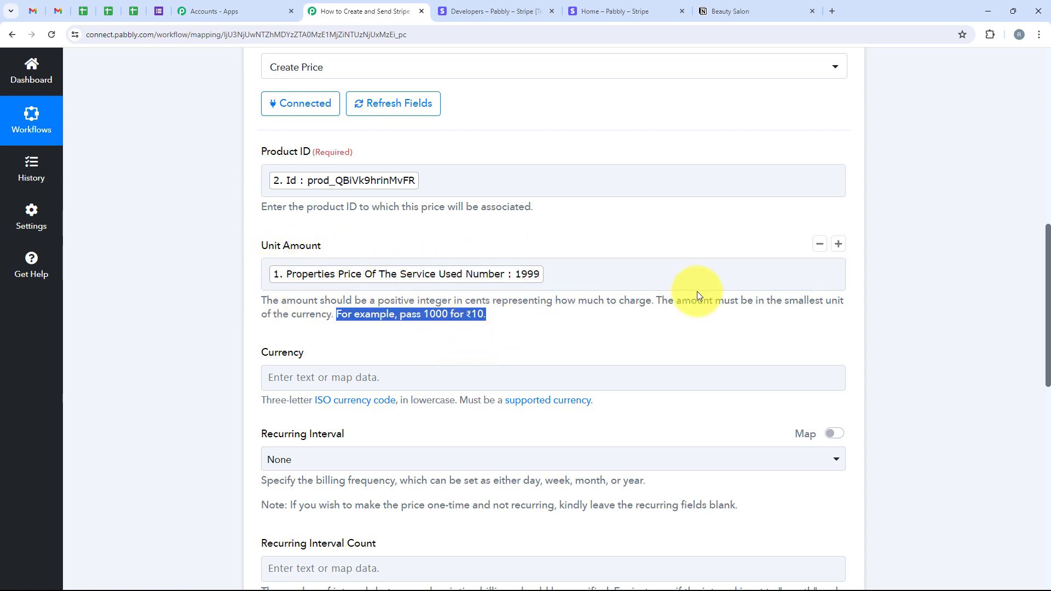
click(511, 341)
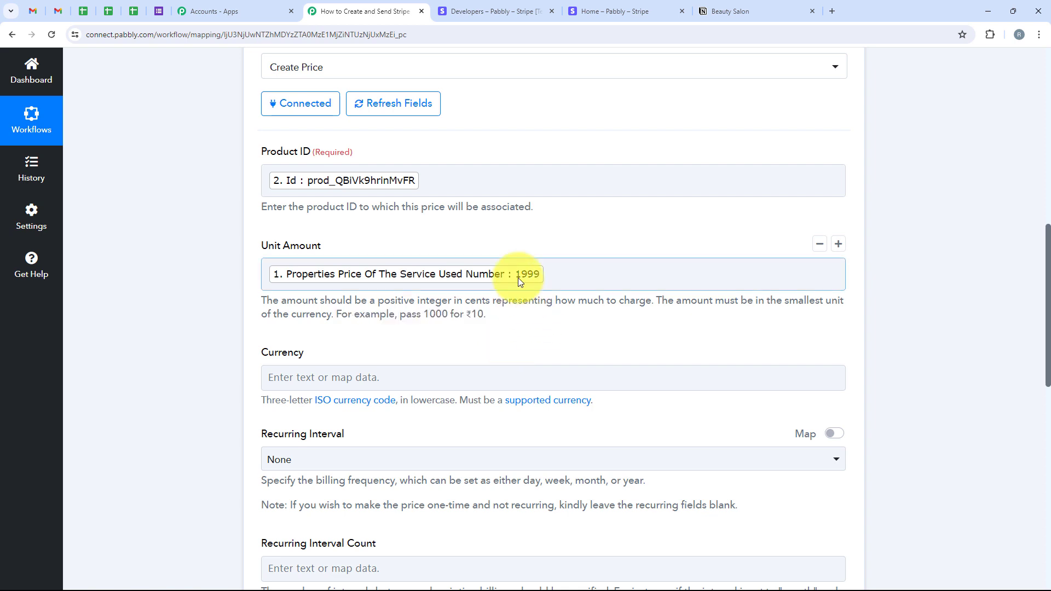
click(554, 282)
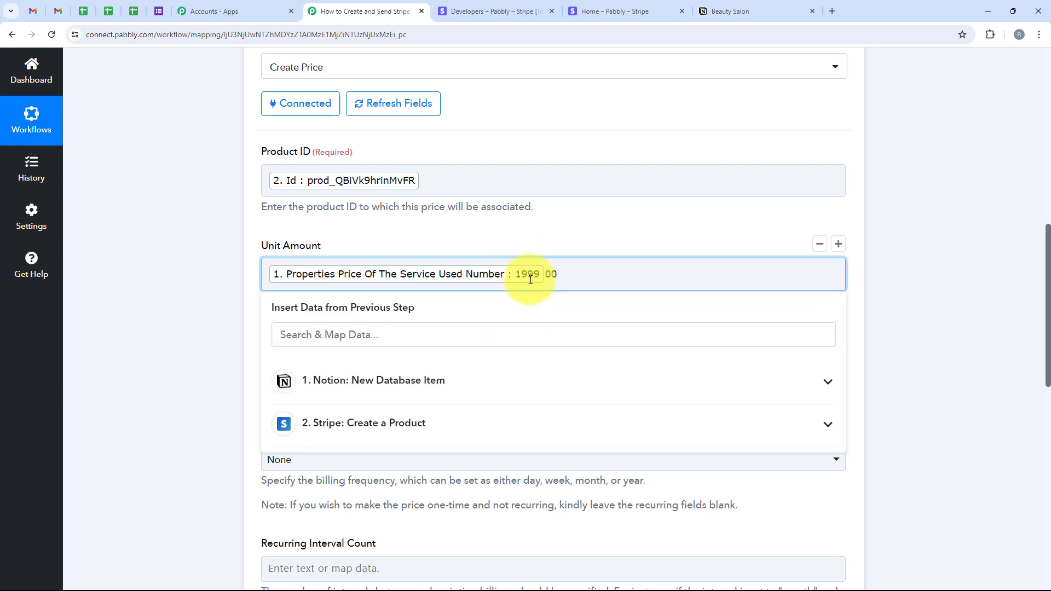
click(142, 294)
Open Stripe's supported currencies page from the Currency field's help text and find the code INR in the list
scroll(143, 294, down, 1)
scroll(235, 258, down, 1)
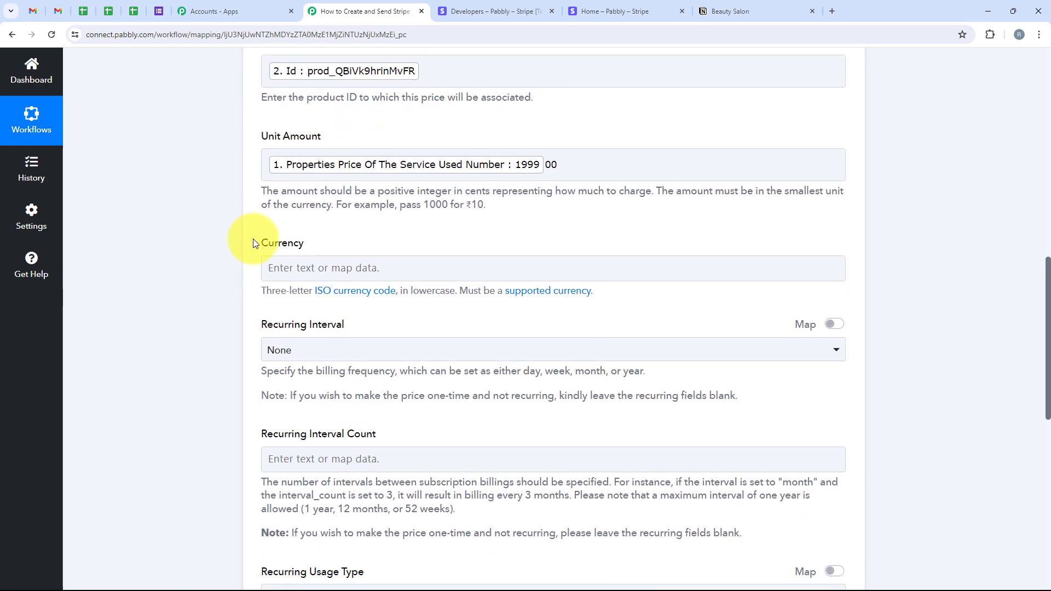
double_click(291, 241)
scroll(268, 306, down, 1)
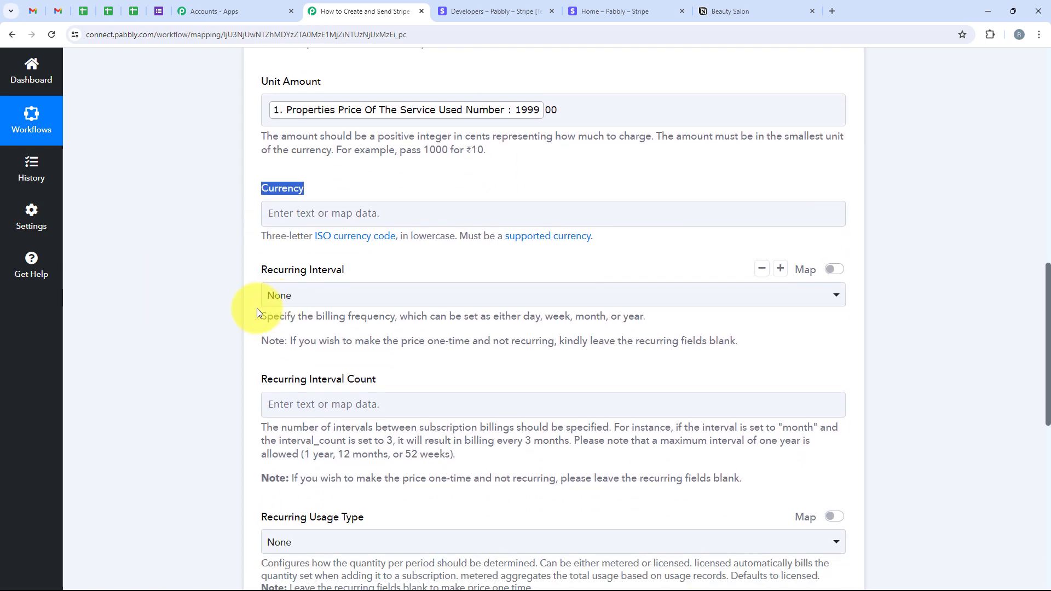
click(206, 285)
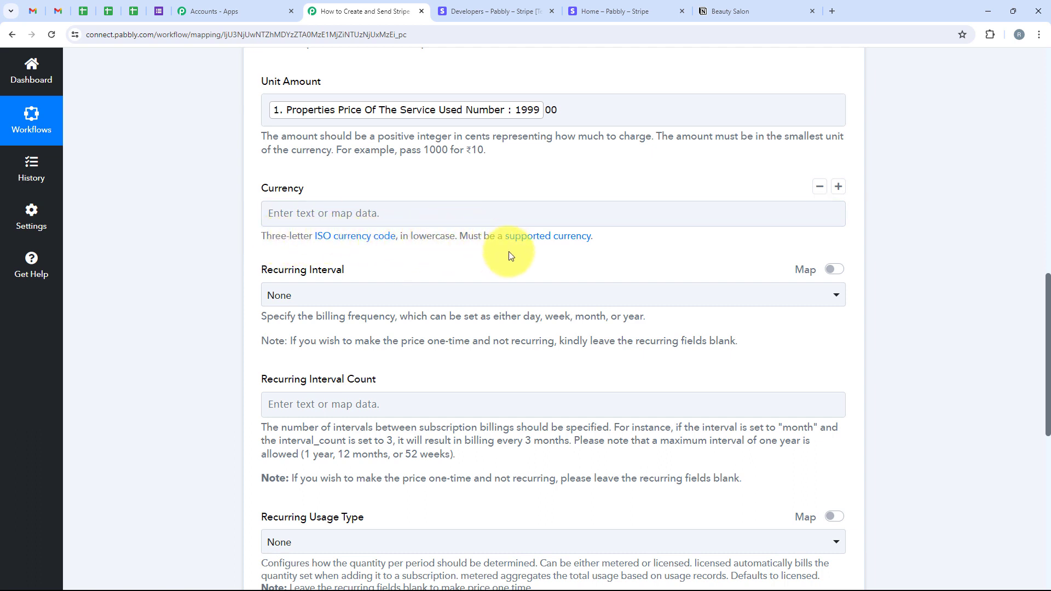
right_click(534, 240)
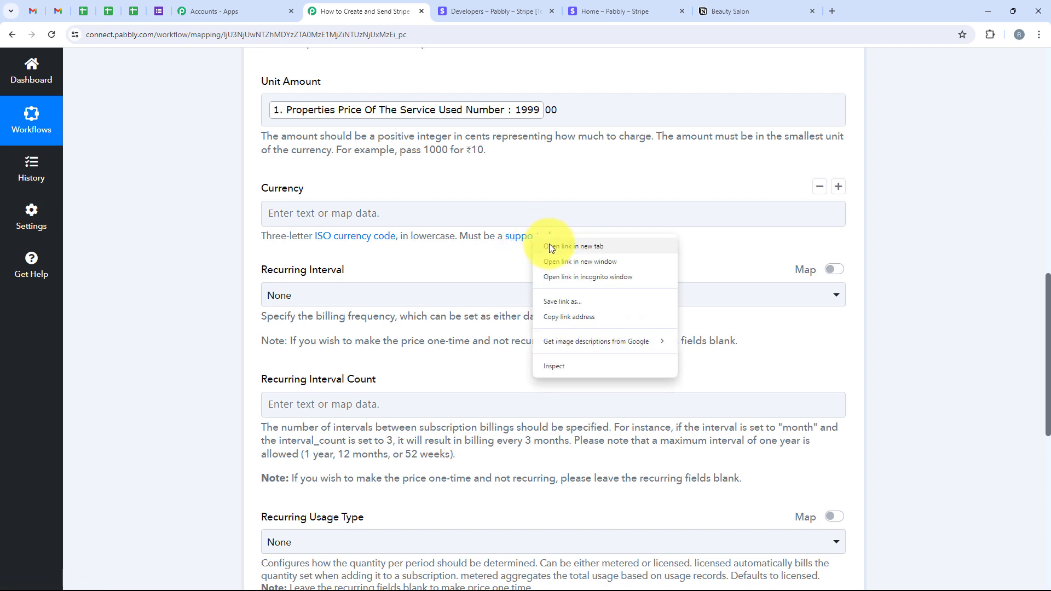
click(549, 246)
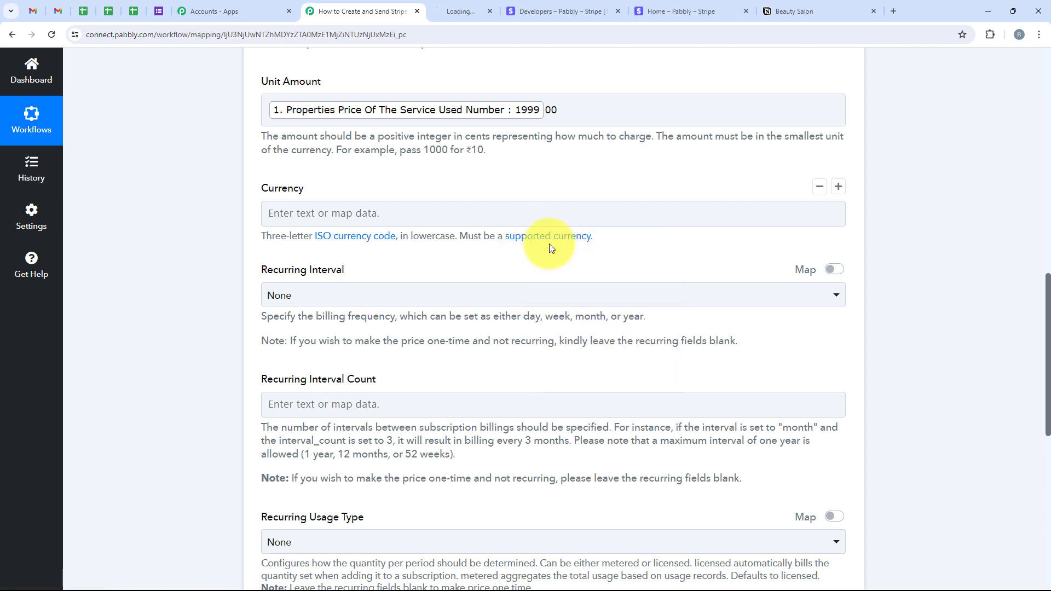
click(476, 7)
scroll(410, 188, down, 3)
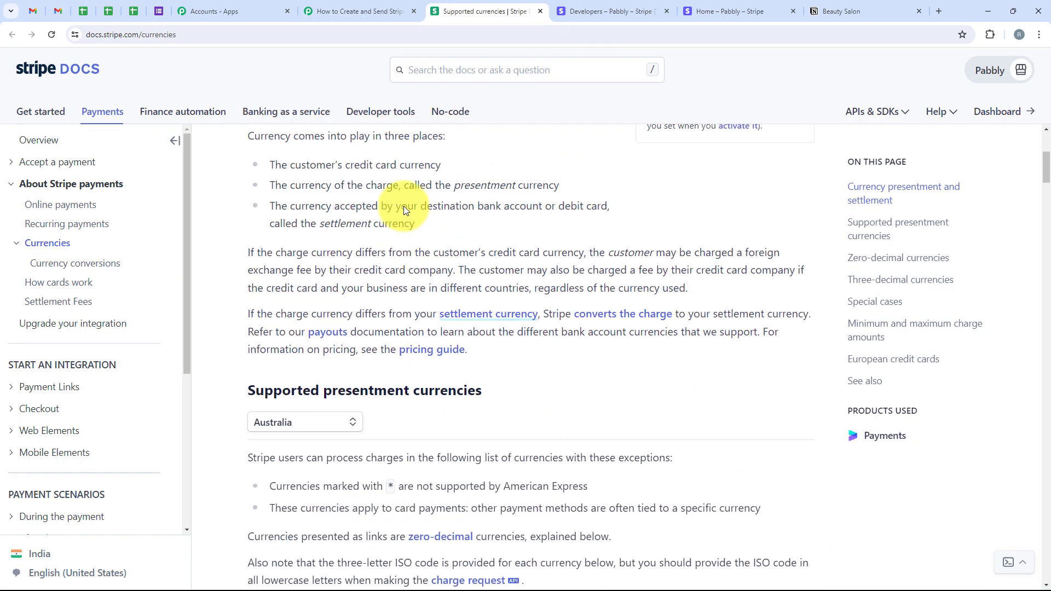
scroll(405, 208, up, 3)
scroll(405, 208, down, 10)
scroll(403, 206, down, 13)
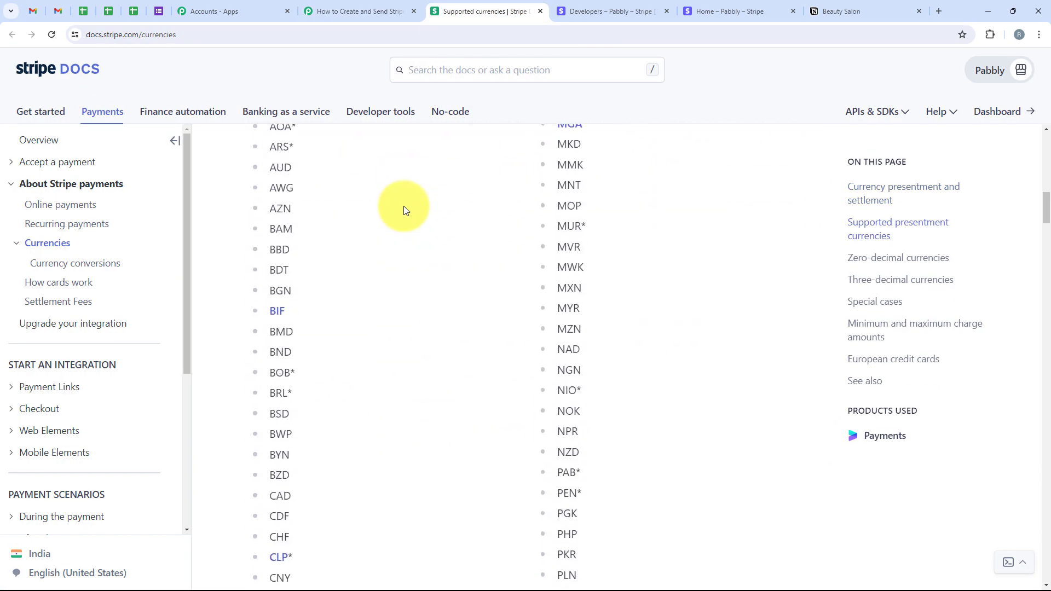
scroll(403, 205, down, 4)
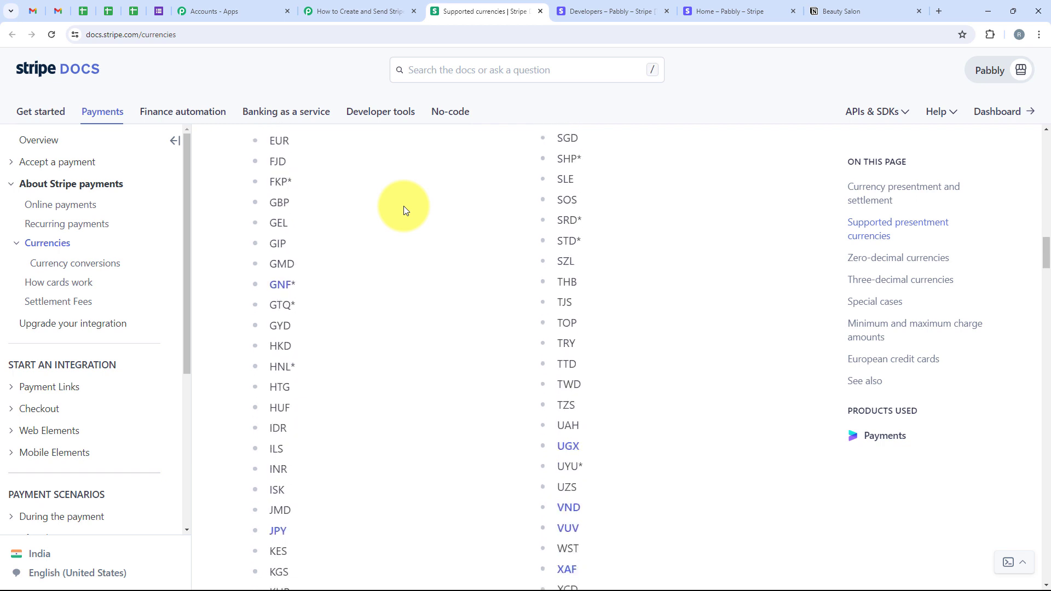
scroll(310, 403, down, 1)
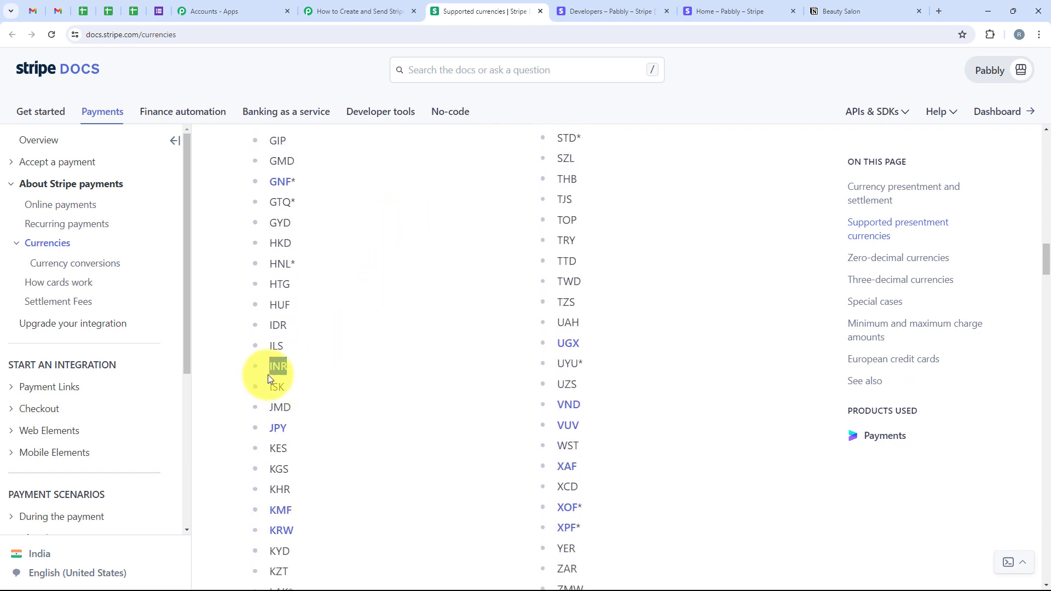
Return to the workflow and set the price's Currency to INR
click(336, 15)
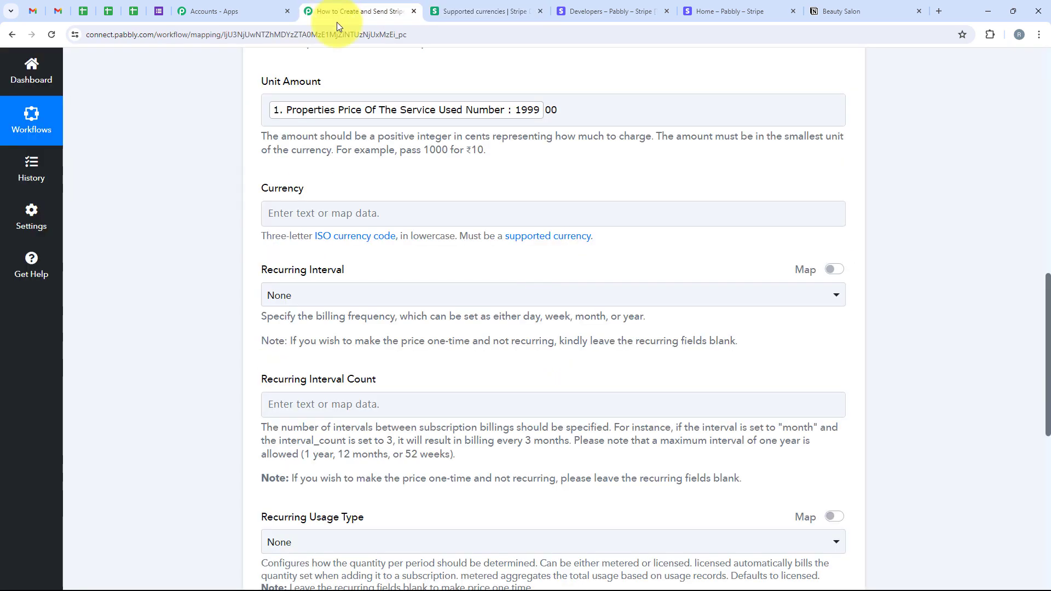
click(278, 214)
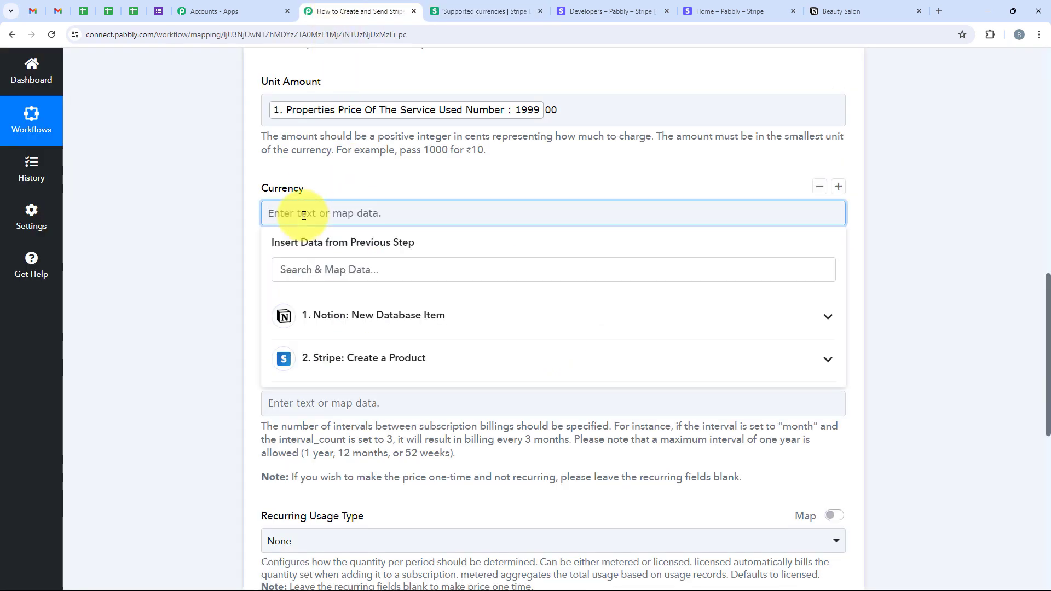
text(INR)
click(223, 237)
Review the Recurring Interval options and leave the interval at None for a one-time price
scroll(281, 394, up, 2)
scroll(269, 356, down, 3)
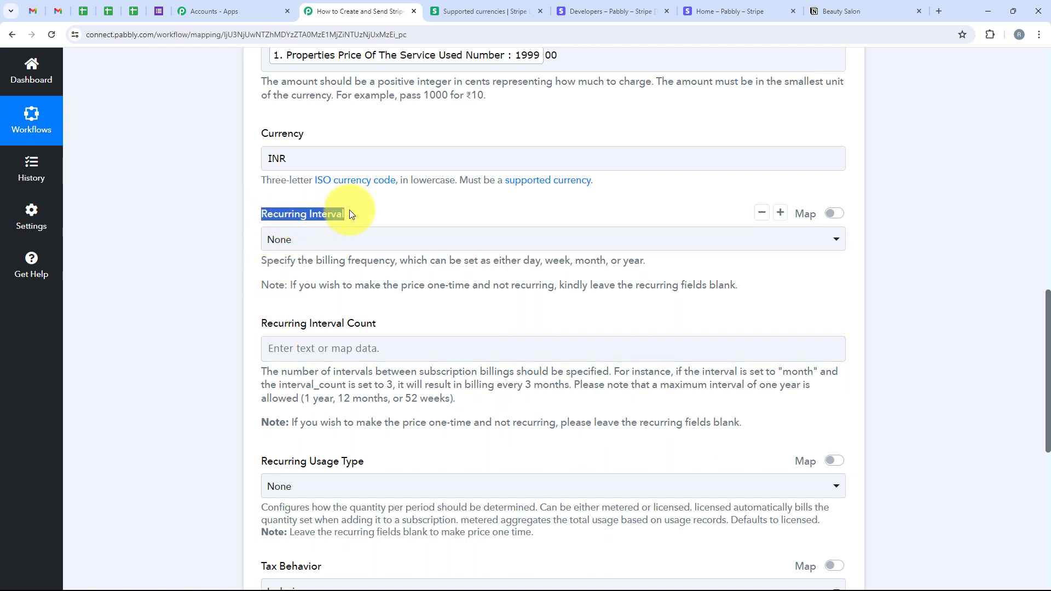
click(345, 242)
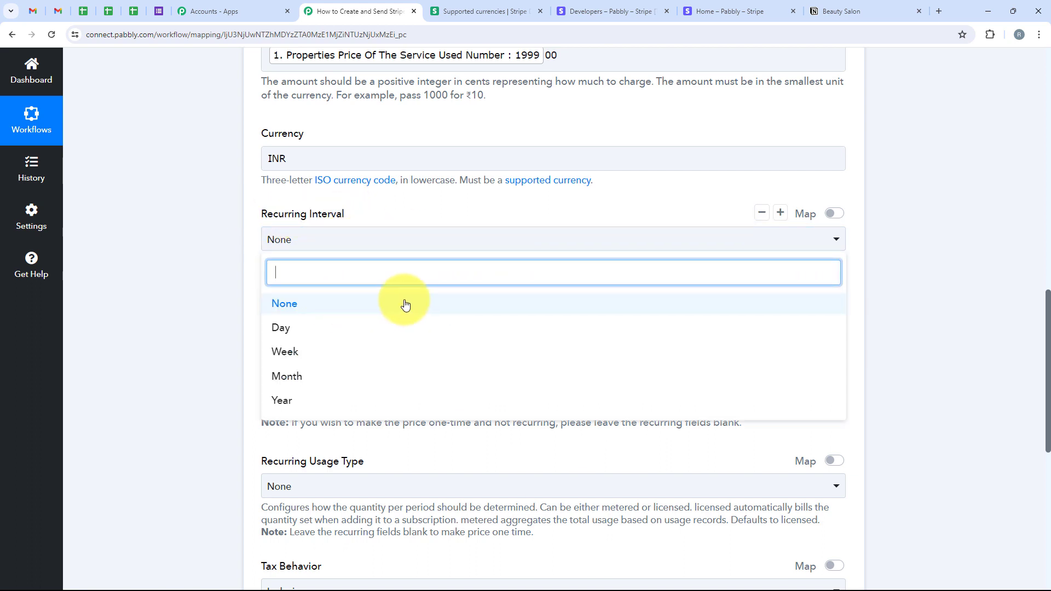
click(178, 244)
scroll(186, 256, down, 3)
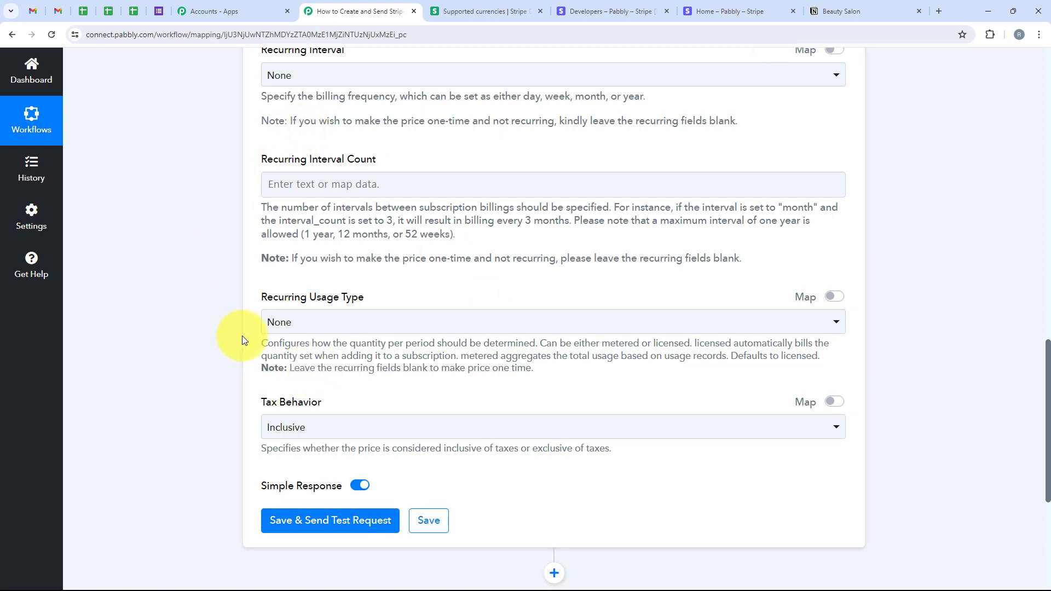
Set the Tax Behavior to Inclusive, then save the Create Price step and send a test request
scroll(242, 337, down, 2)
drag(260, 300, 328, 298)
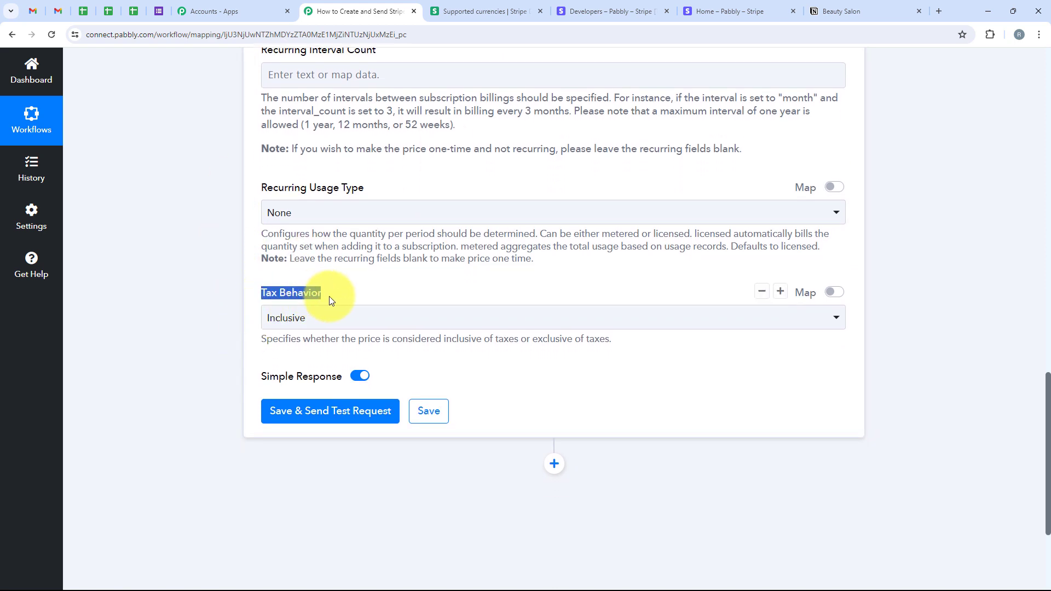
click(284, 316)
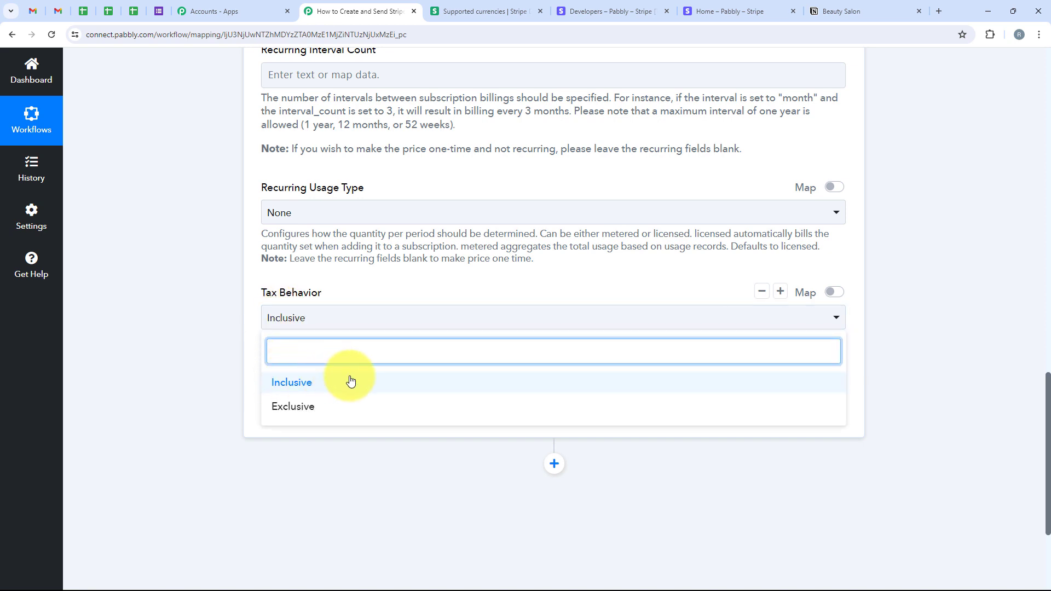
click(348, 380)
click(334, 411)
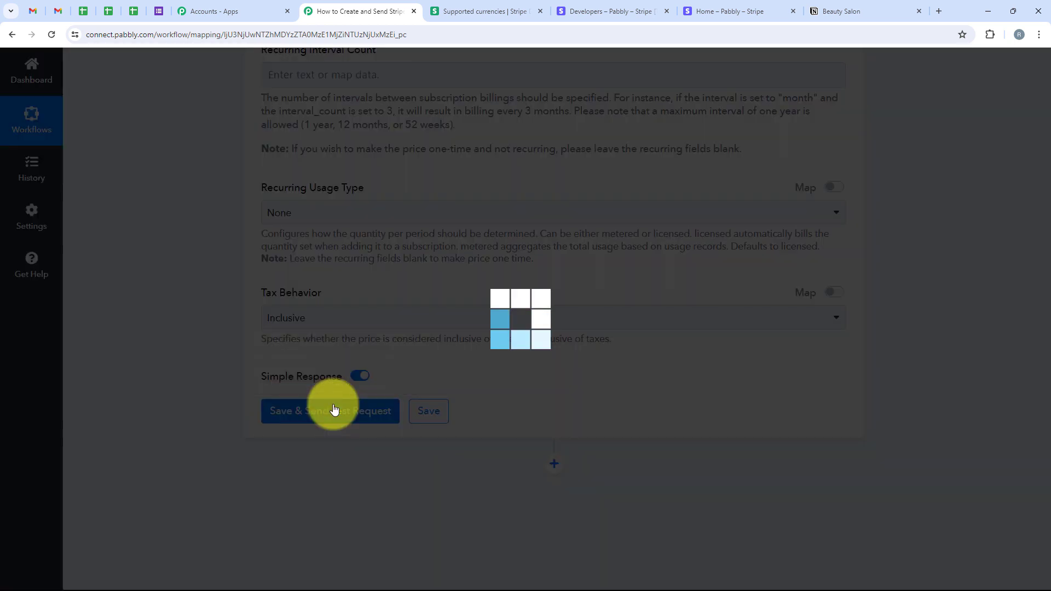
Examine the price ID, product, type and unit amount in the response received from Stripe
scroll(572, 192, down, 4)
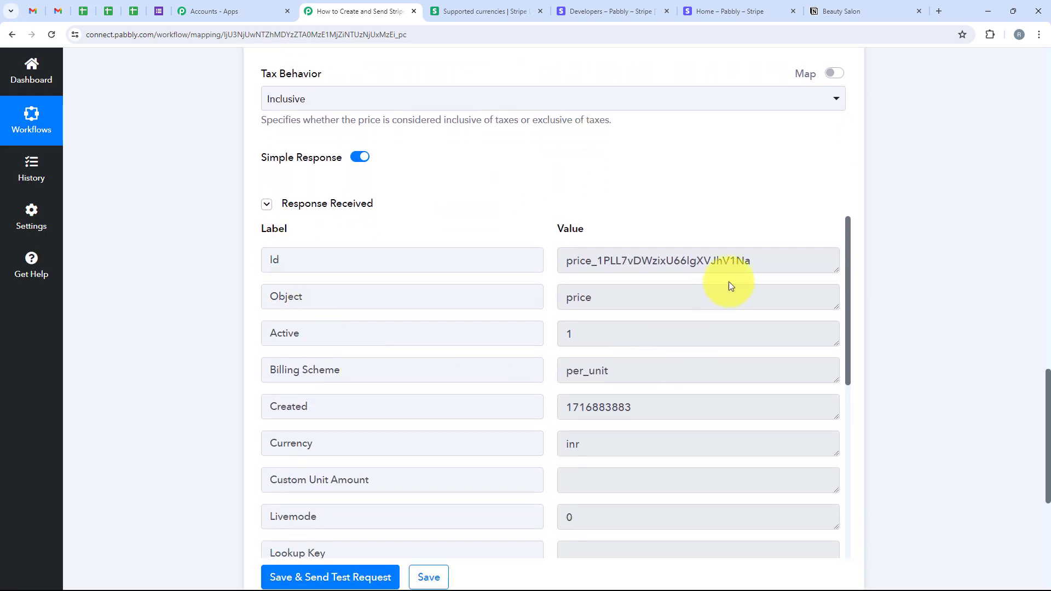
drag(759, 267, 576, 269)
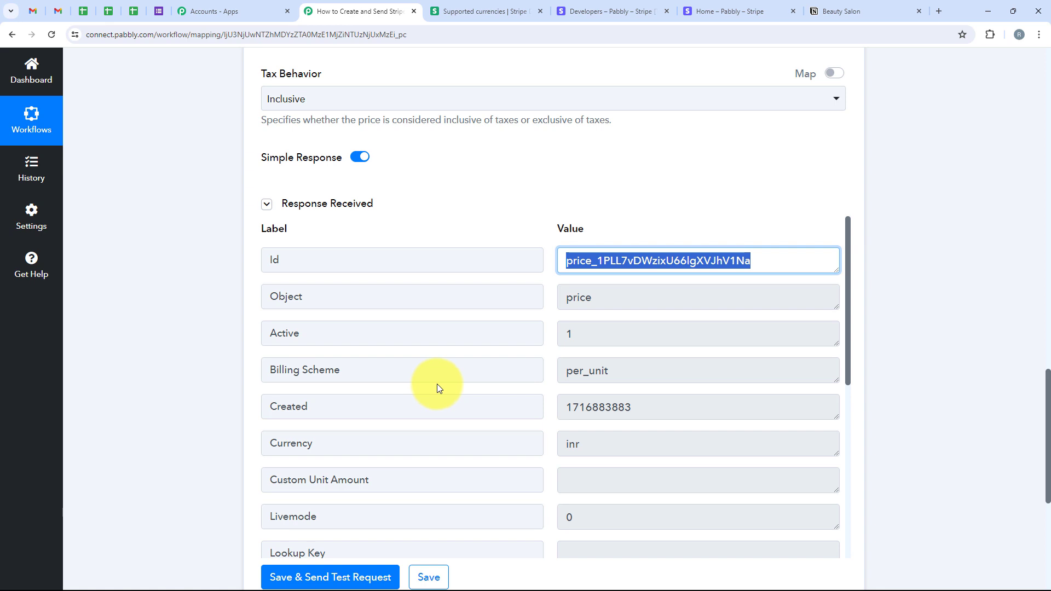
scroll(437, 388, down, 6)
scroll(445, 449, up, 6)
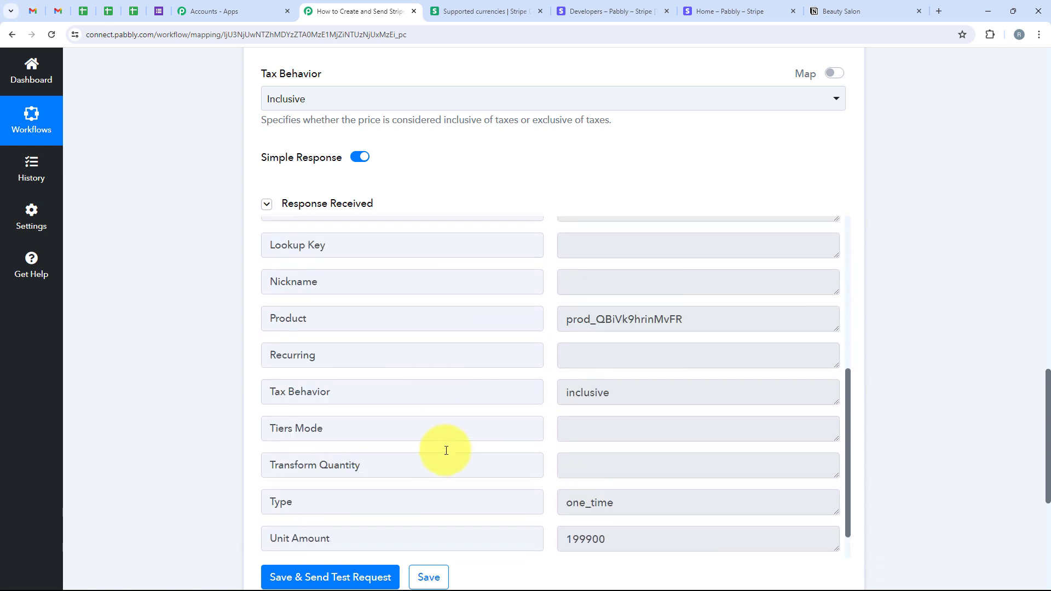
Add a Stripe action step with the Create Payment Link event and connect it using the existing Stripe #3 connection
scroll(838, 336, down, 2)
scroll(881, 344, down, 2)
scroll(881, 343, down, 4)
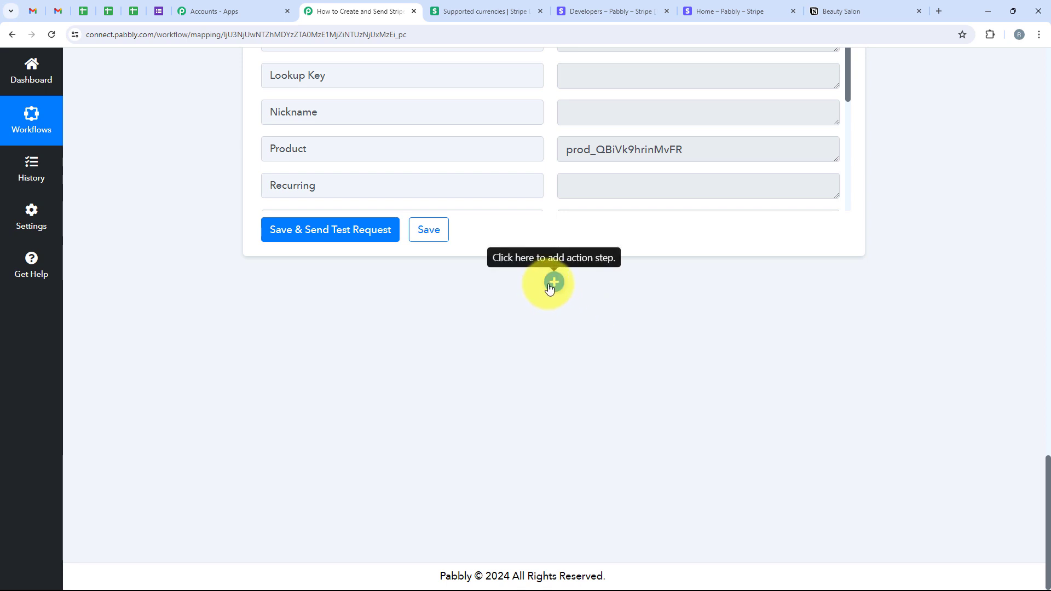
click(552, 283)
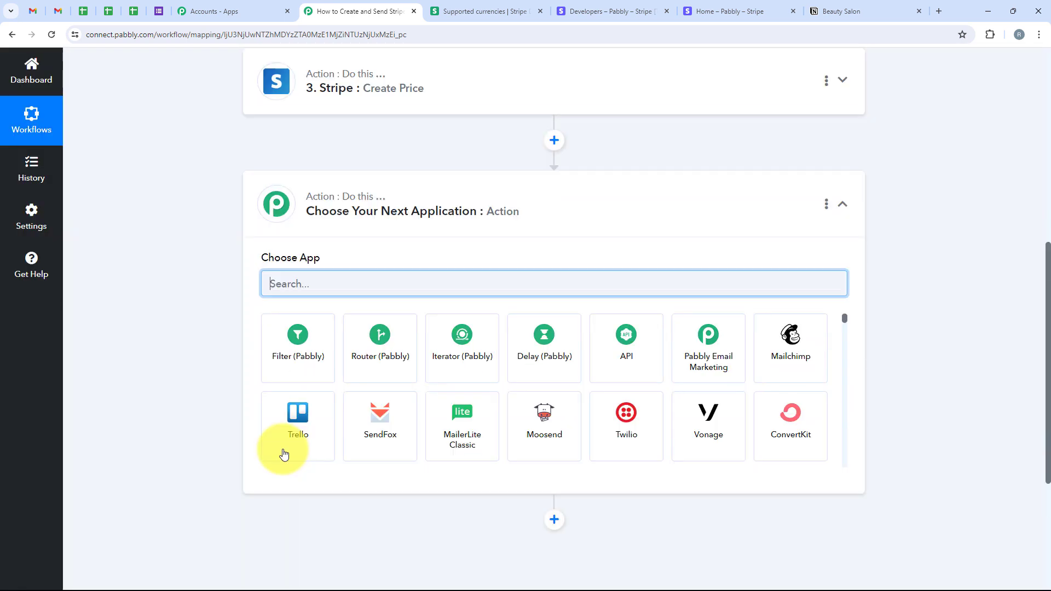
text(Stripe)
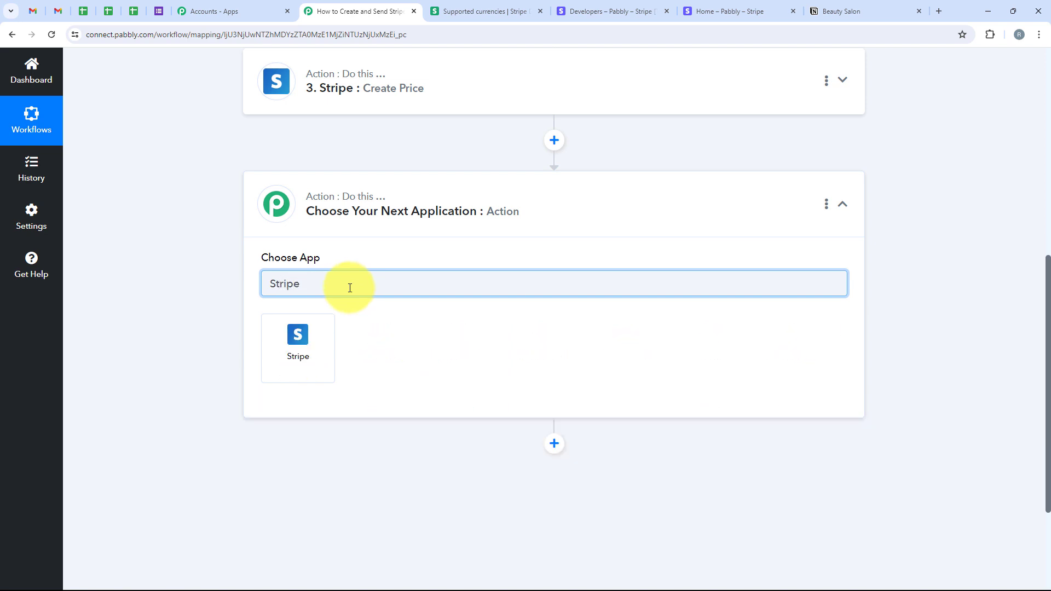
click(299, 353)
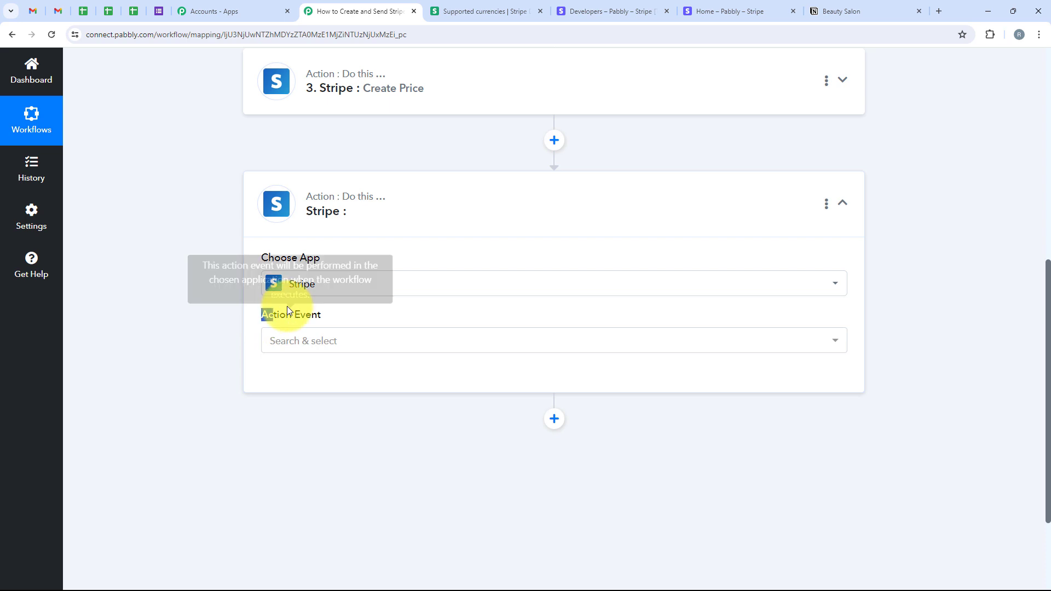
drag(287, 310, 322, 307)
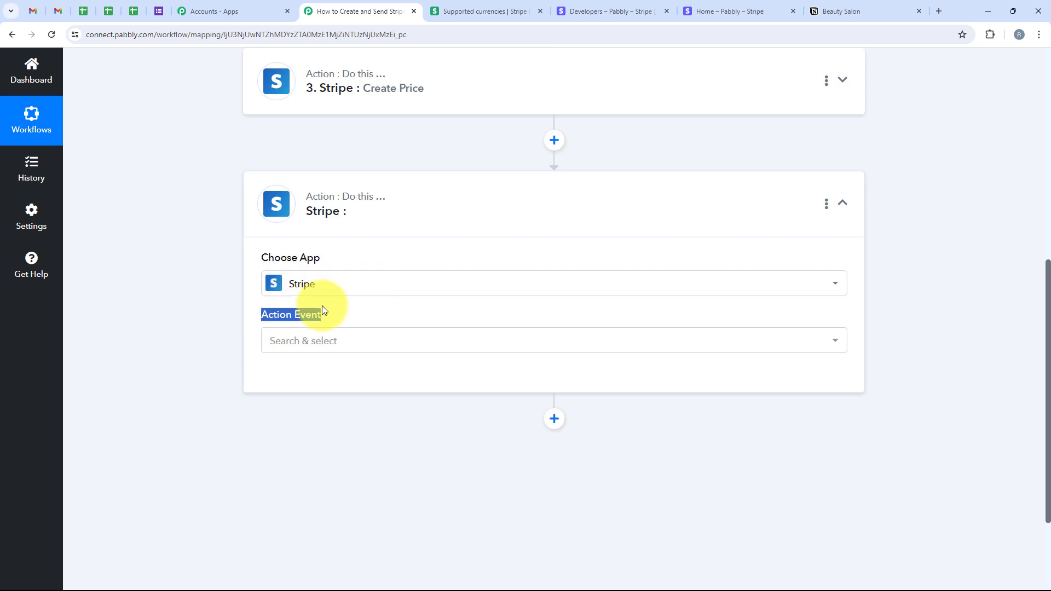
click(329, 339)
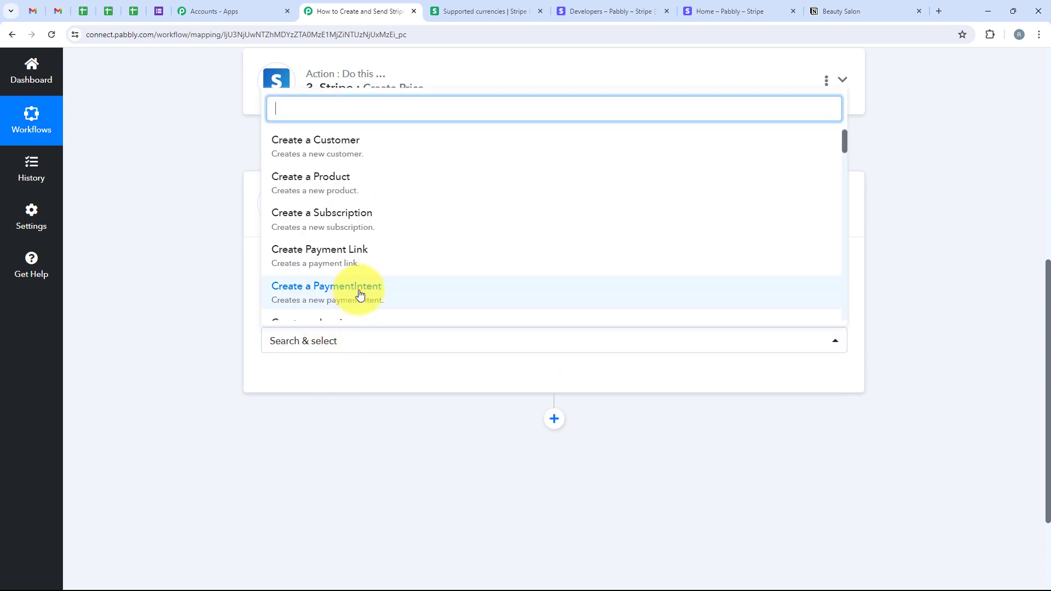
click(398, 264)
click(320, 389)
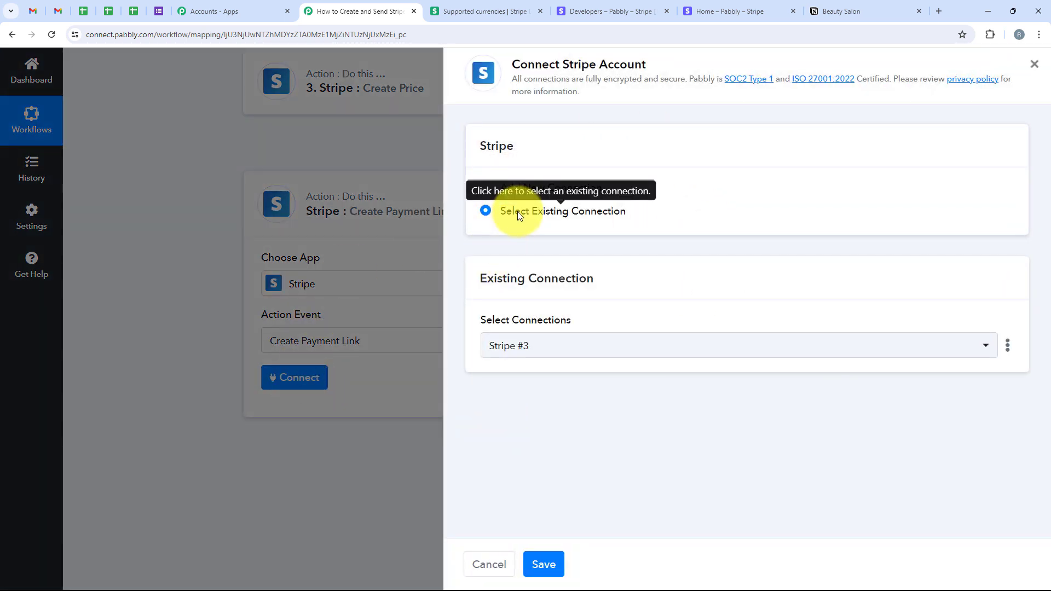
click(559, 564)
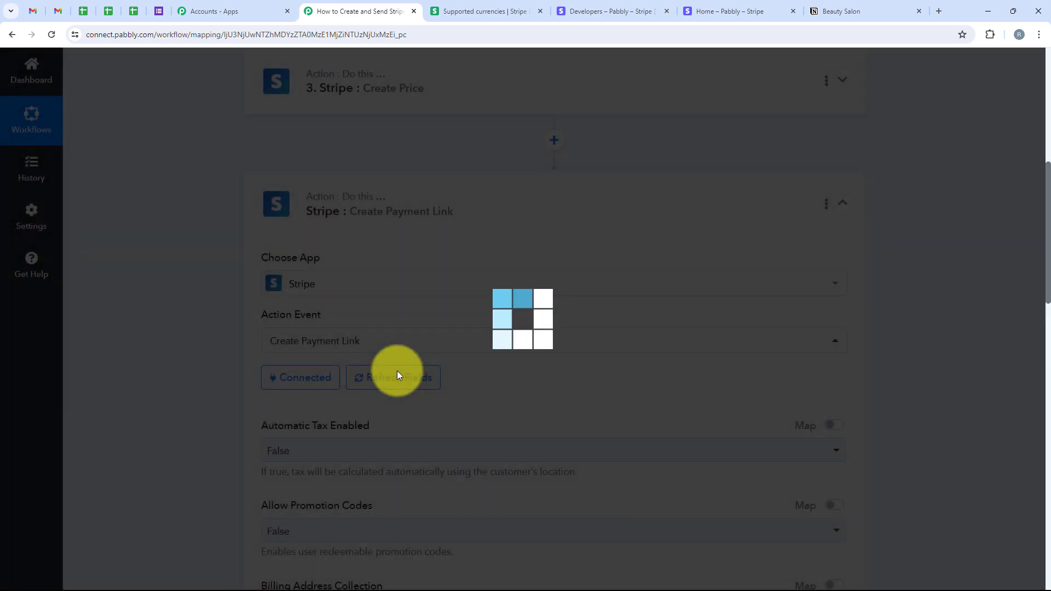
Review the tax, promotion code and billing address settings, leaving Automatic Tax Enabled at False
scroll(220, 416, down, 2)
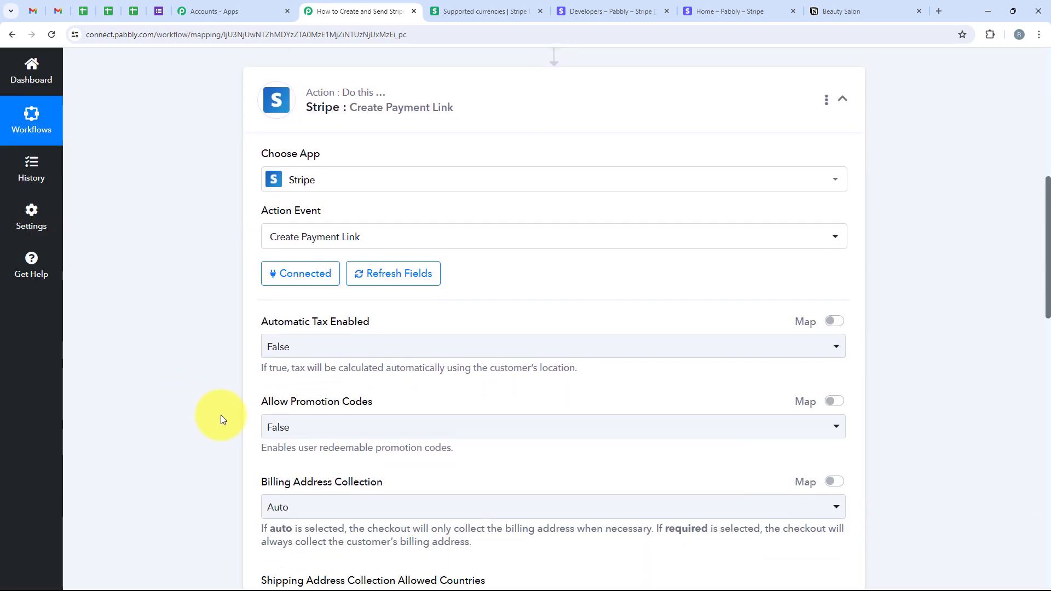
scroll(221, 415, down, 2)
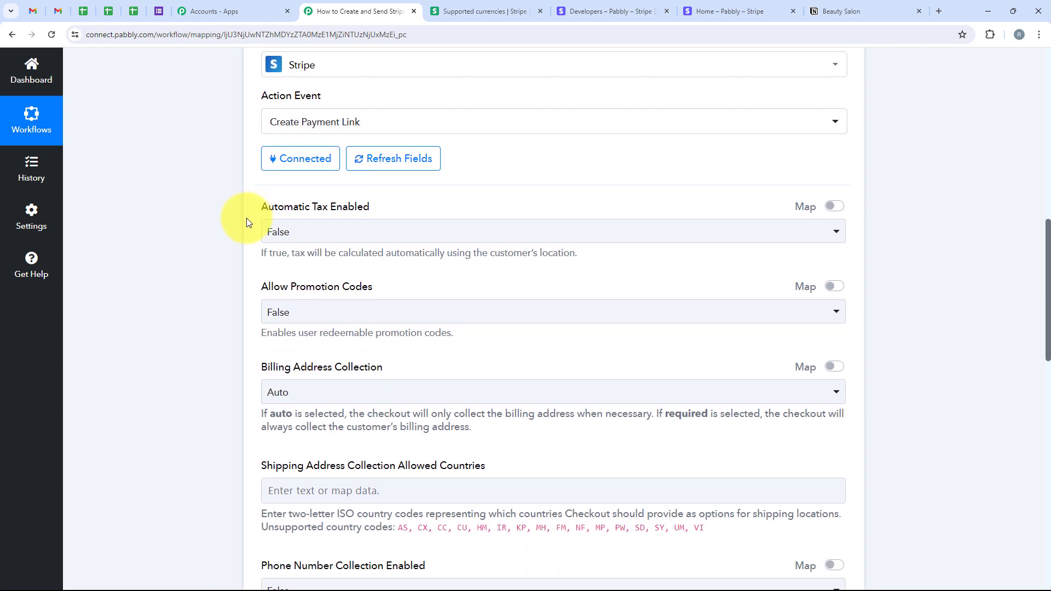
scroll(246, 222, up, 1)
scroll(247, 222, down, 1)
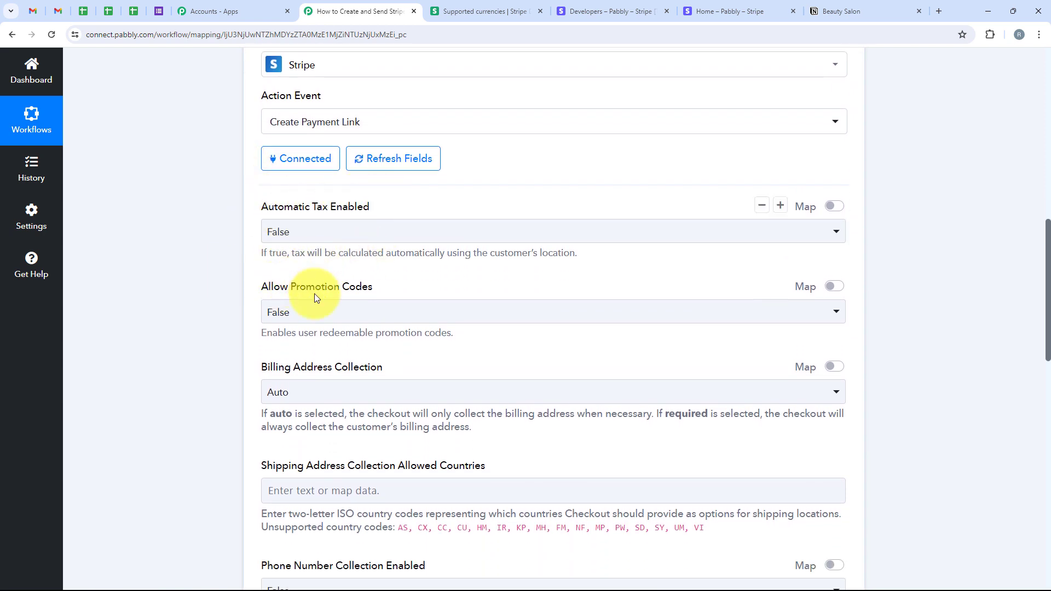
scroll(384, 273, down, 2)
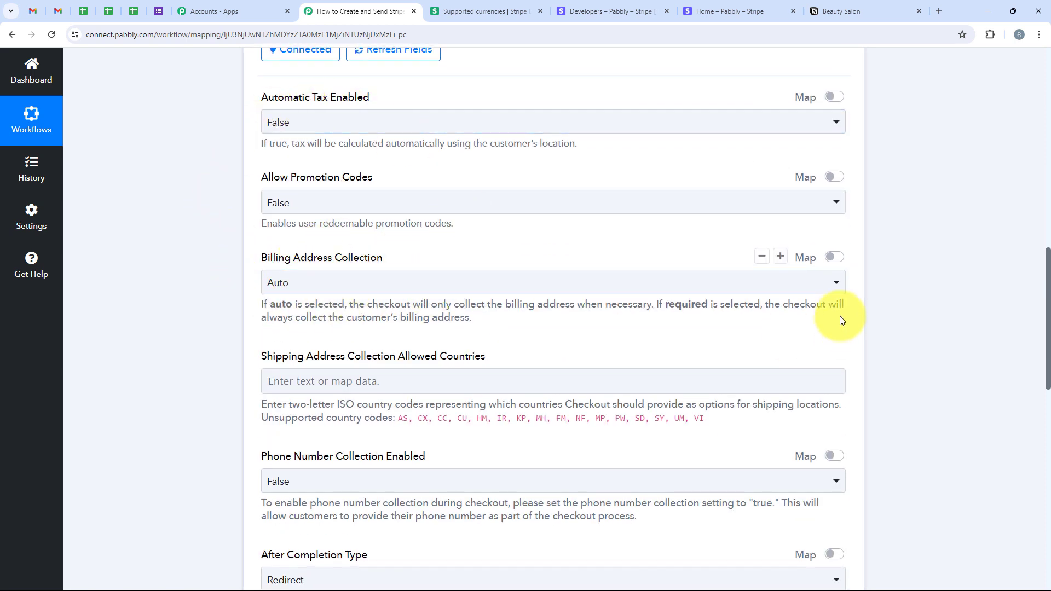
click(563, 116)
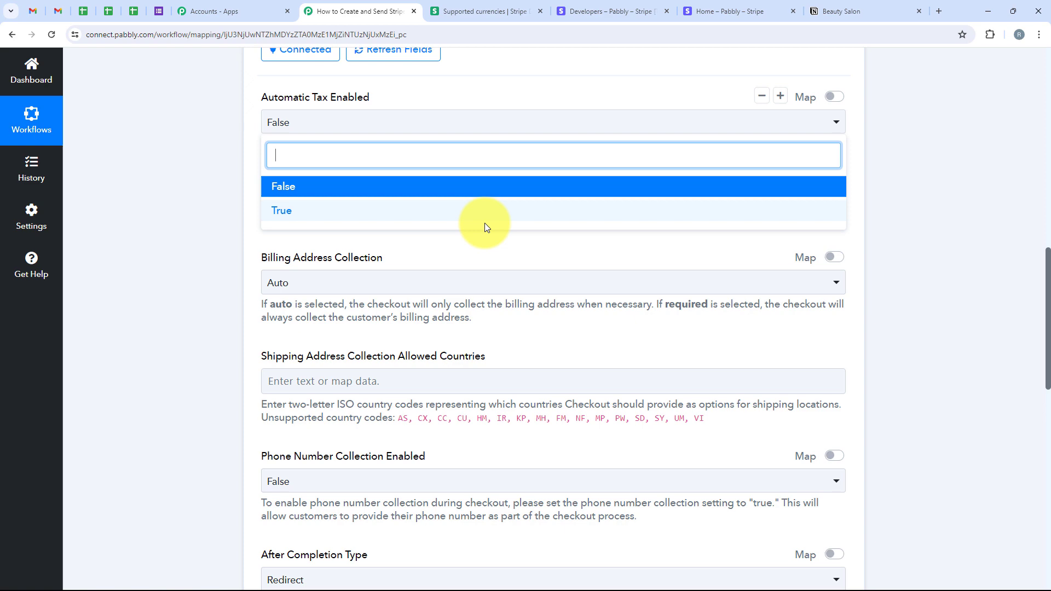
click(185, 211)
Set the Shipping Address Collection Allowed Countries to IN
scroll(186, 244, down, 3)
scroll(186, 248, down, 1)
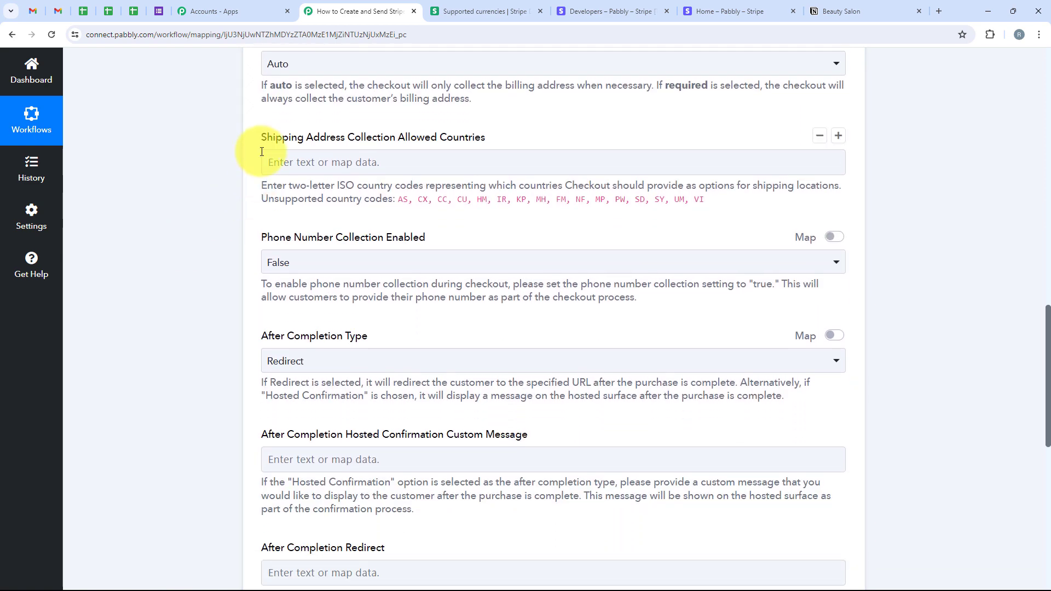
triple_click(278, 137)
click(483, 170)
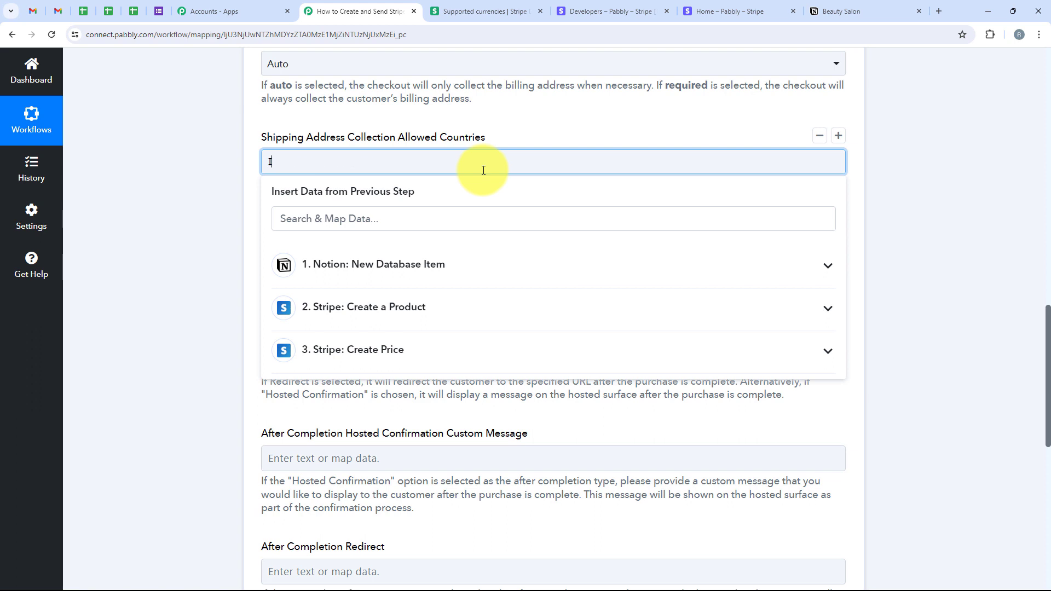
click(185, 210)
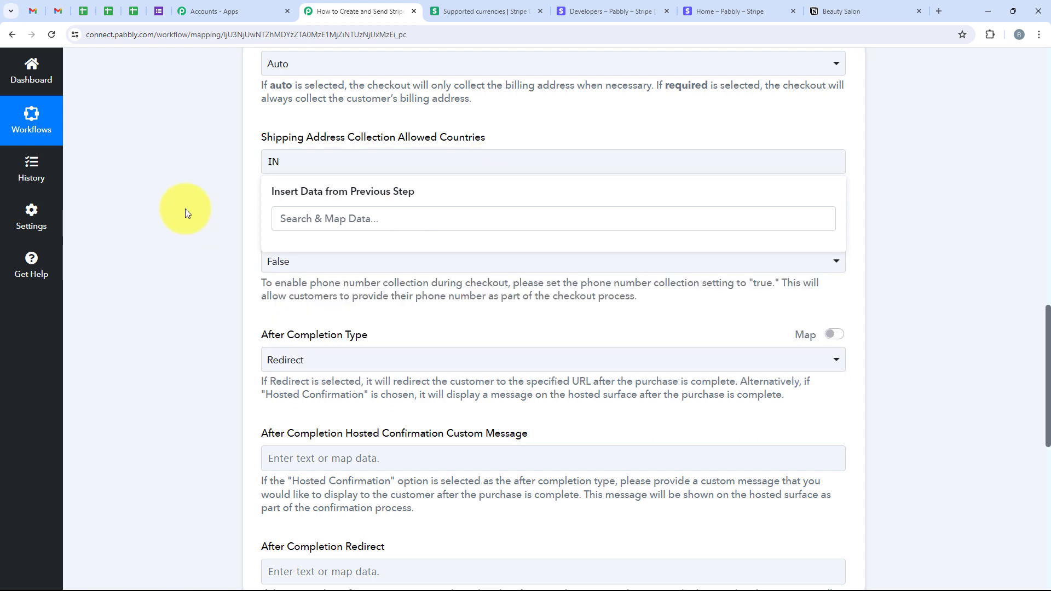
Set Phone Number Collection Enabled to True for the payment link
scroll(239, 270, down, 2)
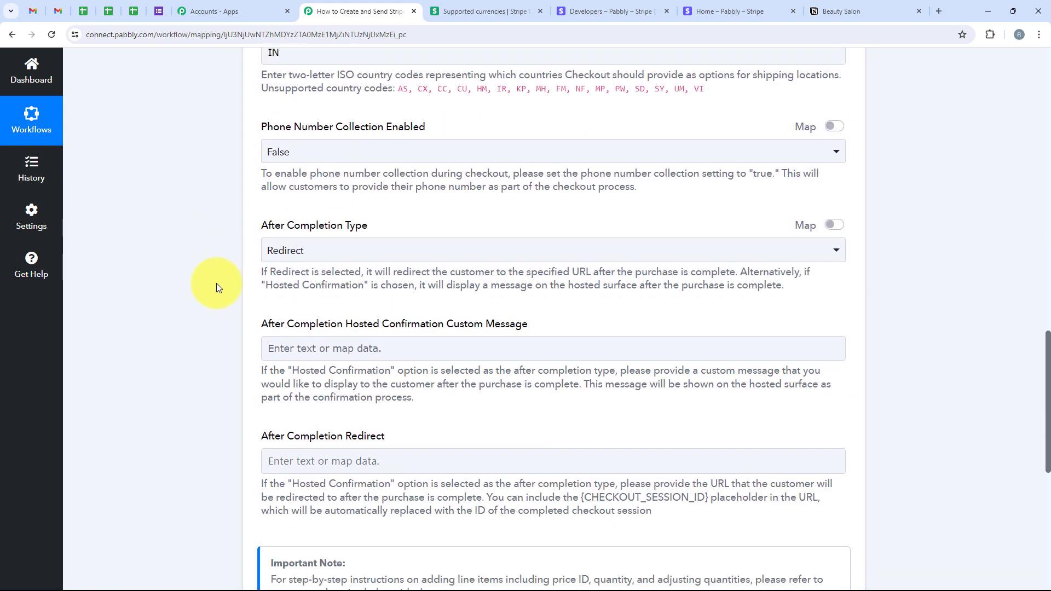
drag(261, 137, 427, 130)
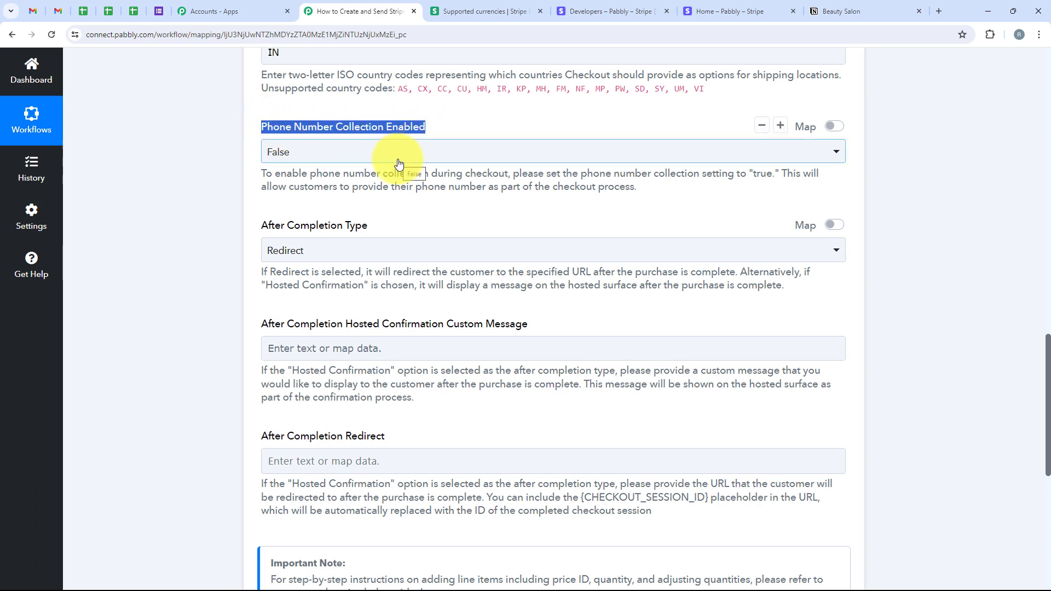
click(398, 164)
click(300, 237)
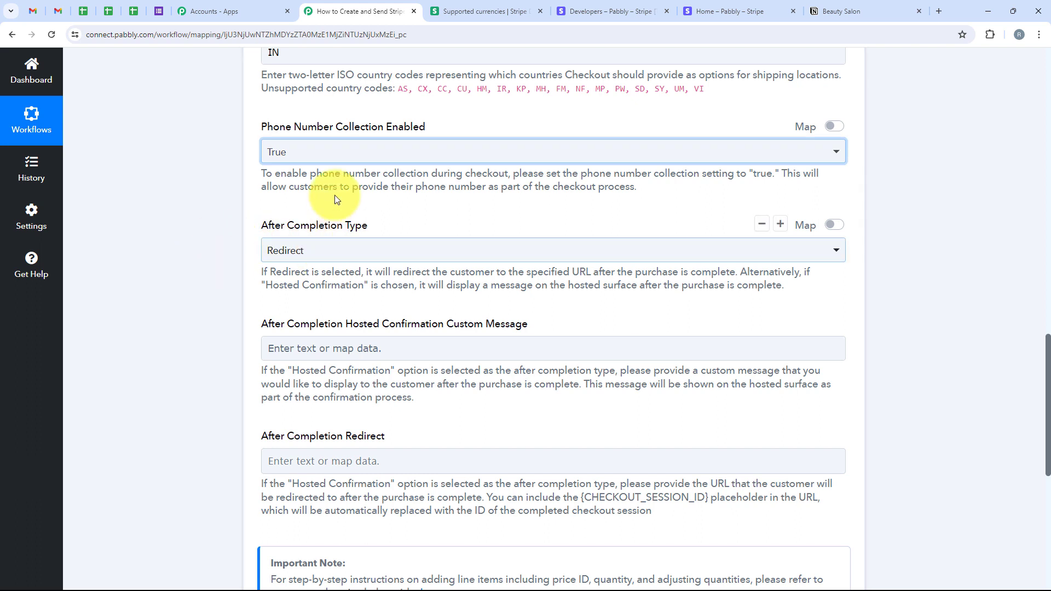
click(321, 151)
click(195, 222)
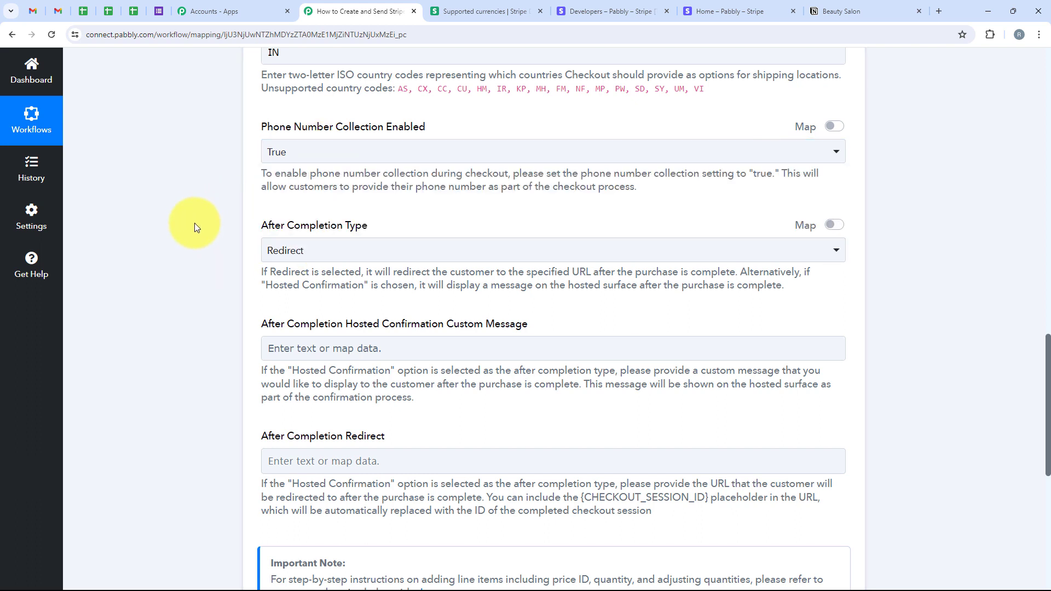
Set the payment link's After Completion Type to Hosted Confirmation
scroll(219, 211, down, 1)
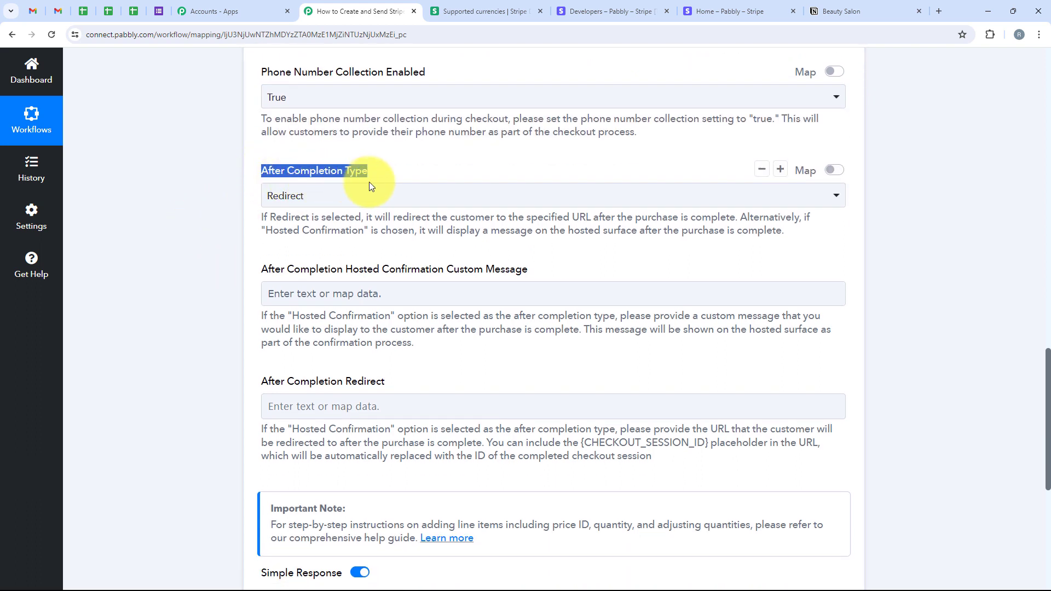
click(363, 197)
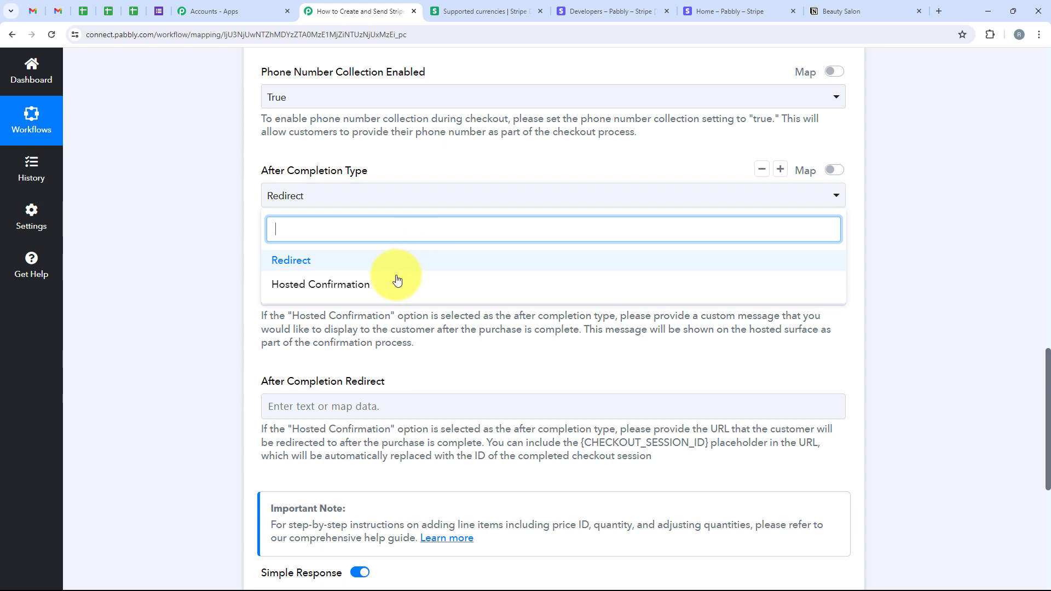
click(367, 286)
click(222, 279)
Set the hosted confirmation custom message to "We're thrilled you're happy with your results! We strive to make every client feel confident and pampered."
scroll(221, 279, down, 1)
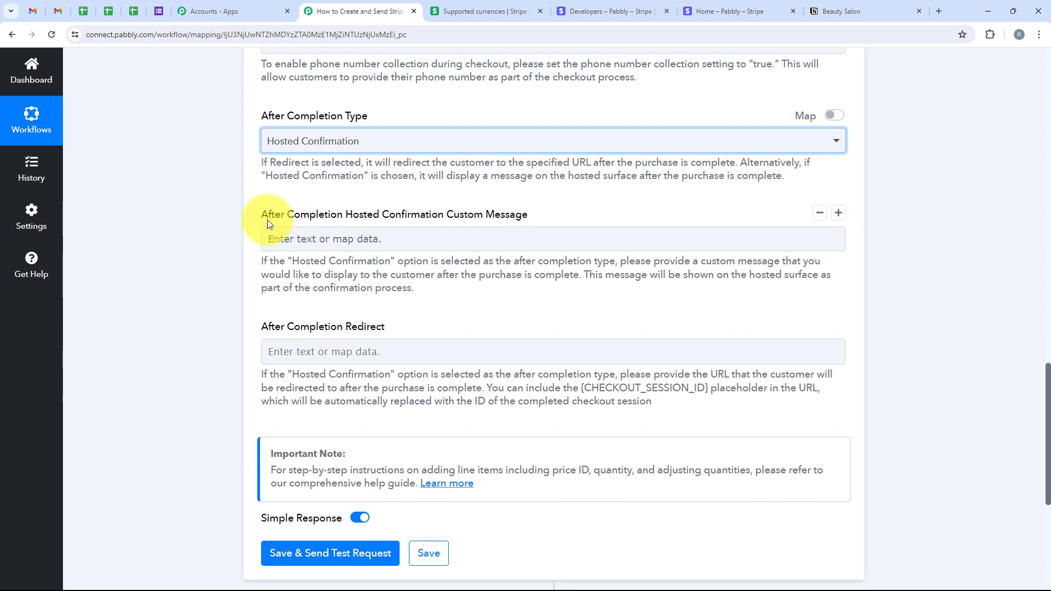
drag(347, 219, 491, 218)
click(561, 239)
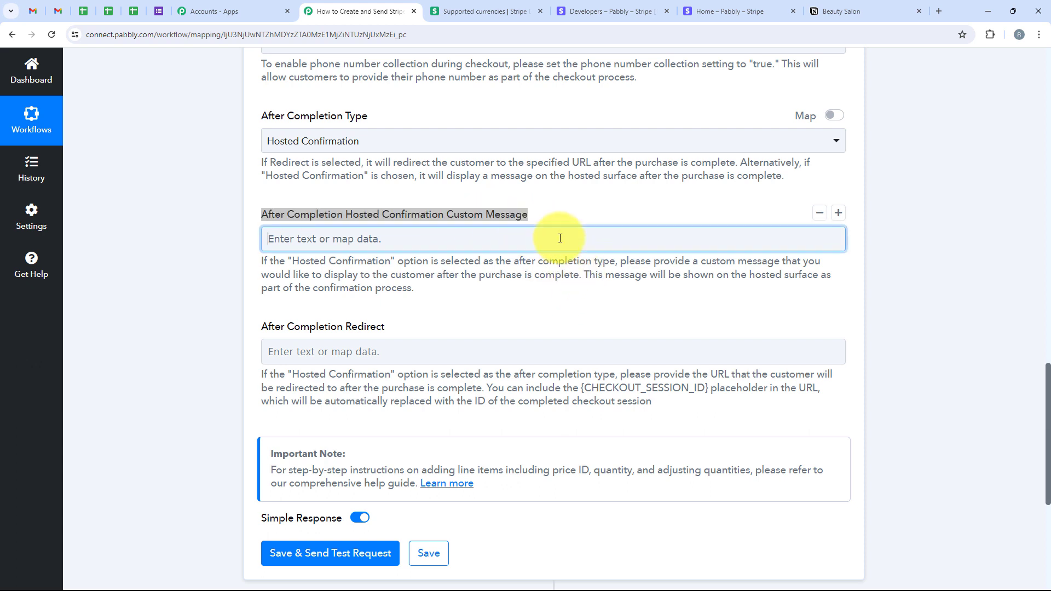
text(We're thrilled you're happy with your results! We strive to make every client feel confident and pampered.)
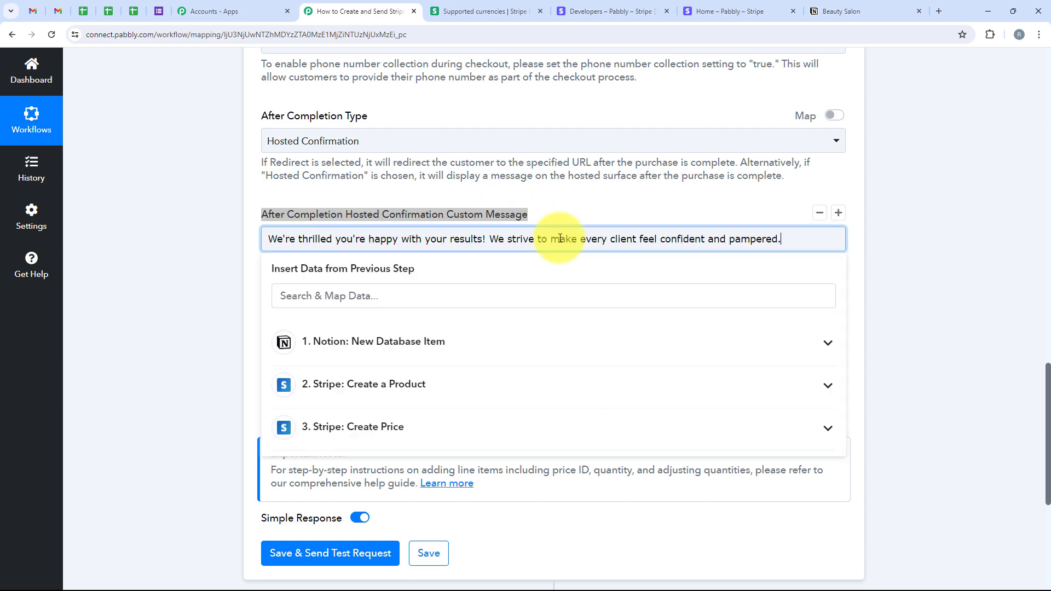
click(205, 277)
Add an extra Label and Value field pair below After Completion Redirect
scroll(255, 247, down, 2)
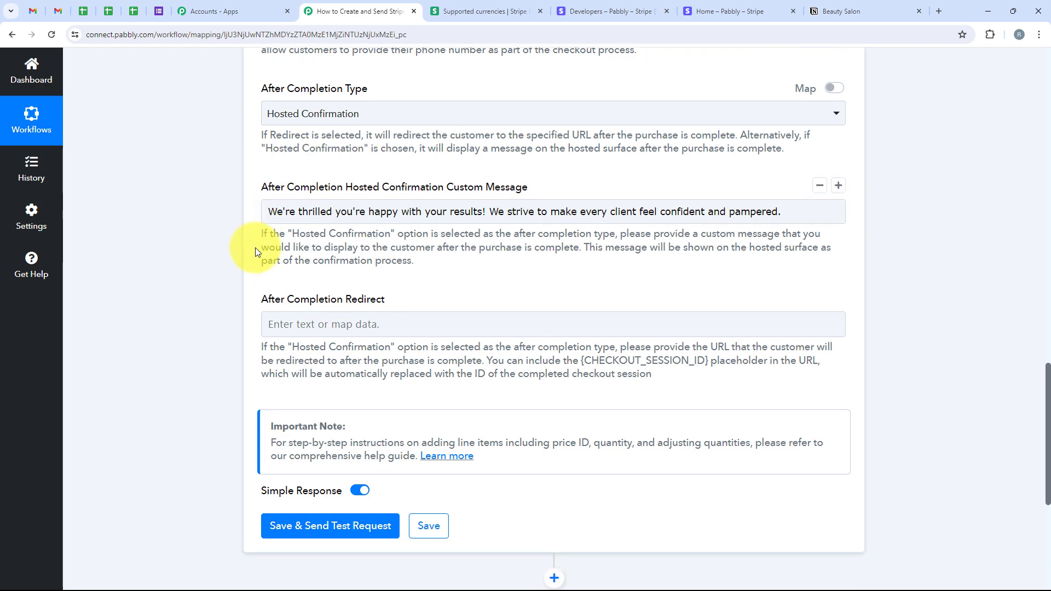
scroll(256, 380, up, 4)
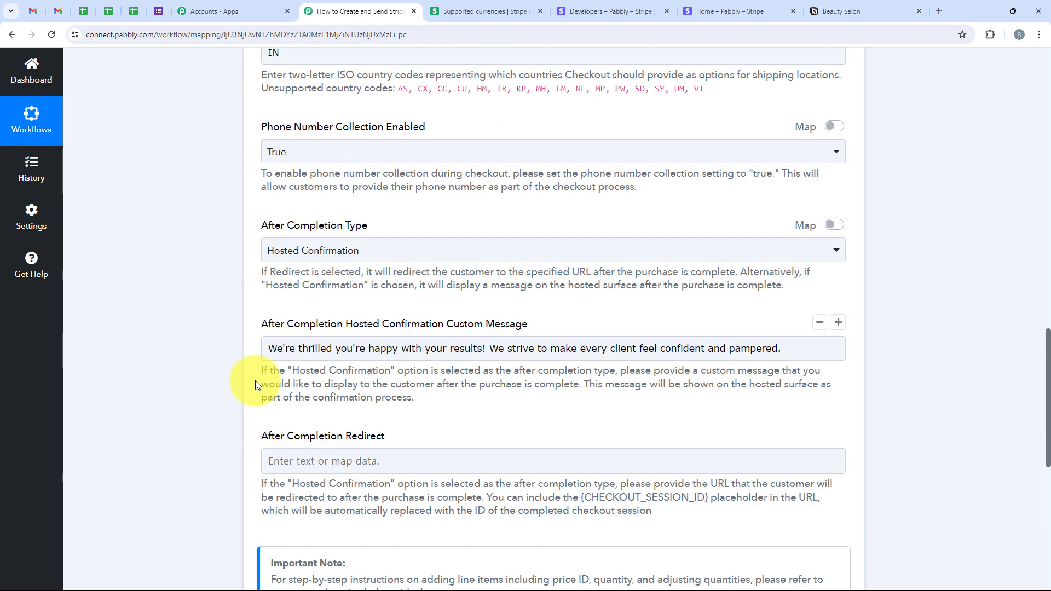
scroll(258, 432, down, 1)
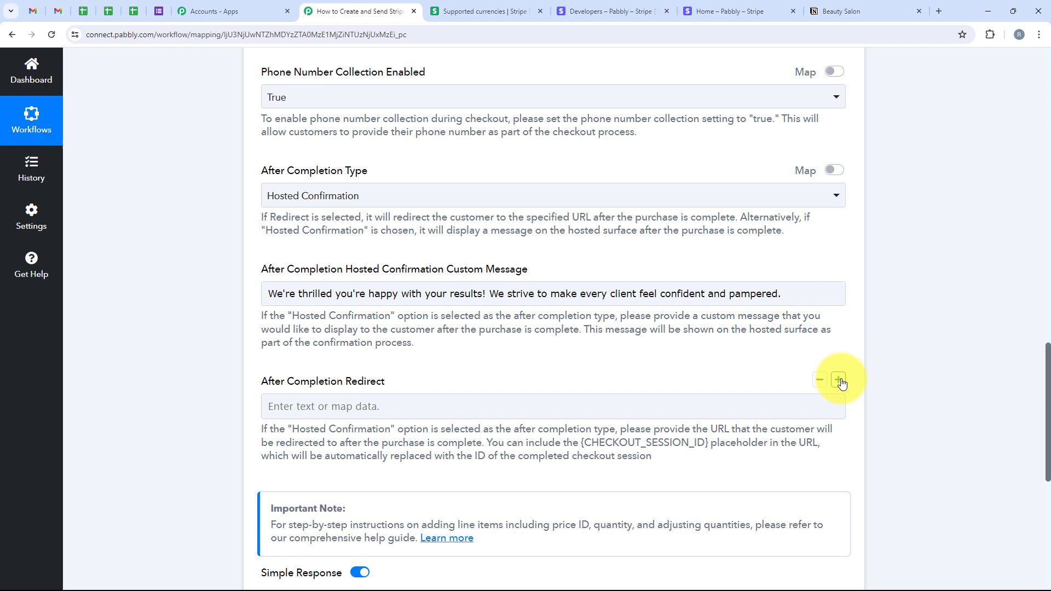
click(839, 380)
scroll(277, 454, down, 1)
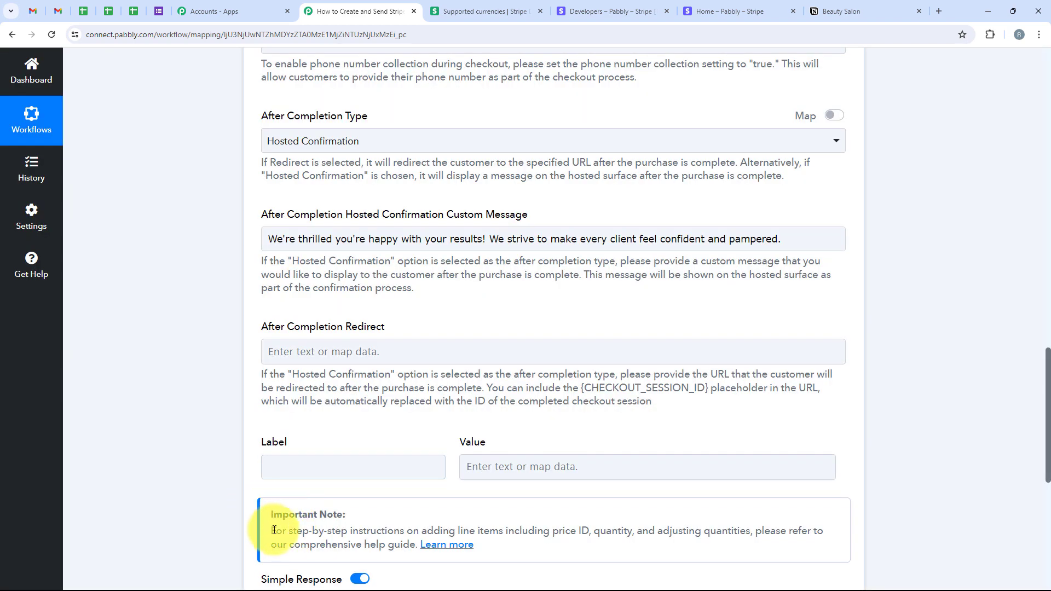
Open the help guide linked in the Important Note in a new tab and go to its line item instructions
drag(274, 531, 627, 531)
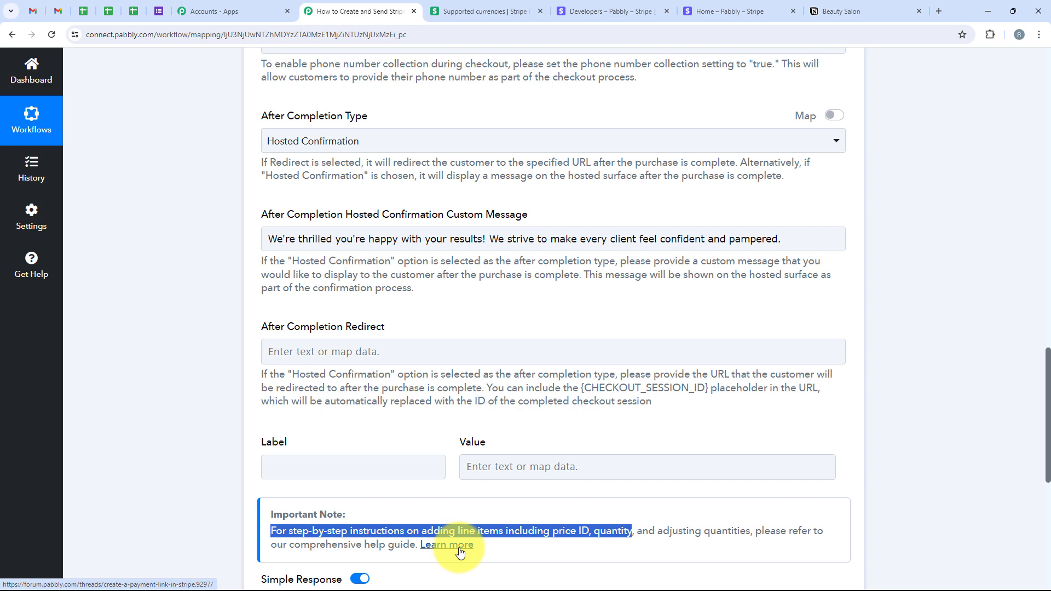
right_click(442, 545)
click(505, 416)
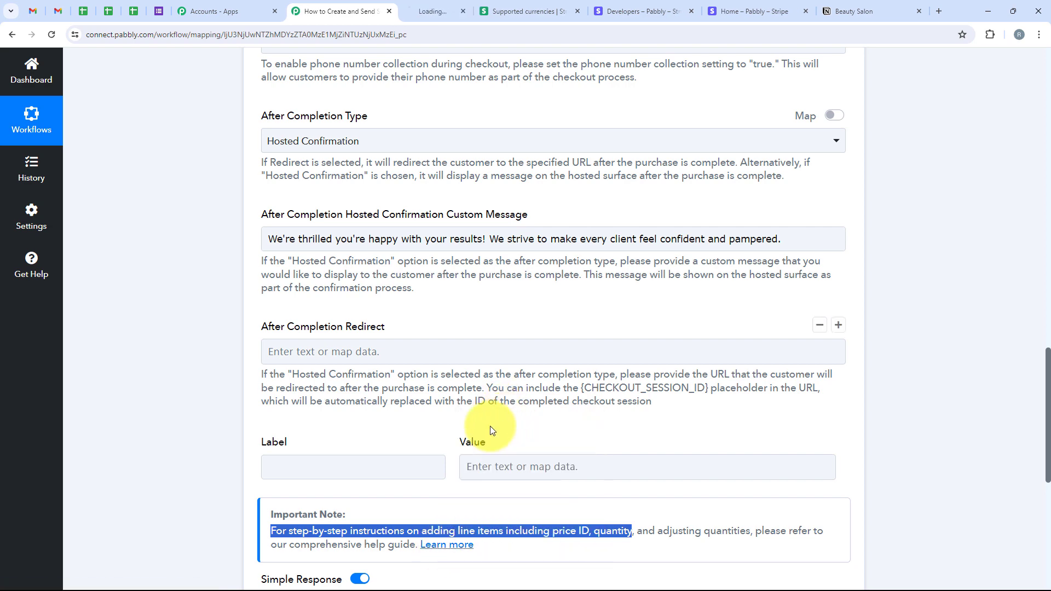
key(ctrl+Tab)
scroll(287, 224, down, 5)
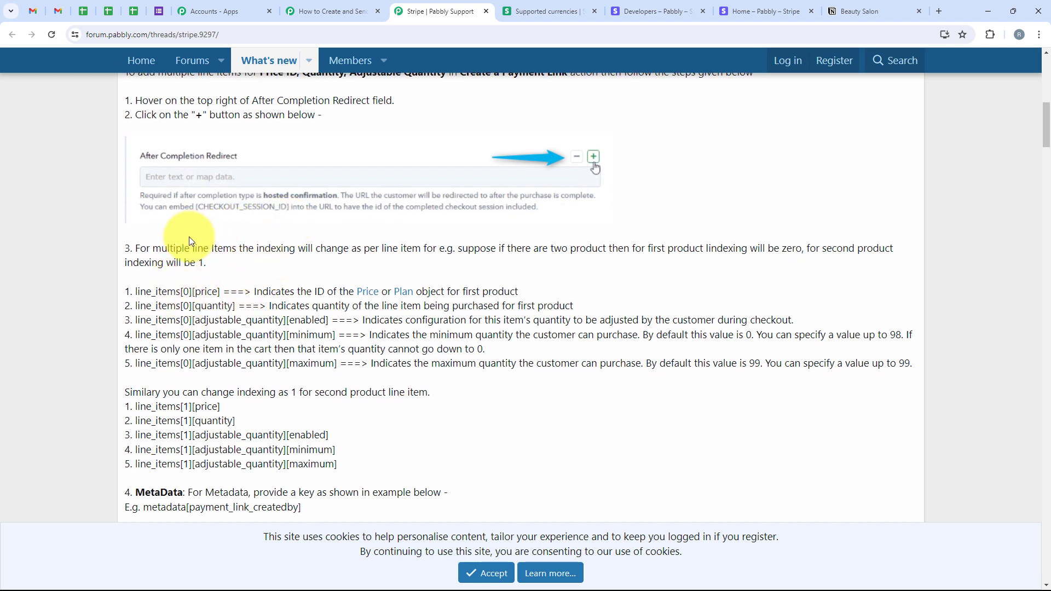
Copy the line_items[0][price] key from the guide and return to the workflow
drag(137, 295, 219, 292)
drag(137, 307, 235, 311)
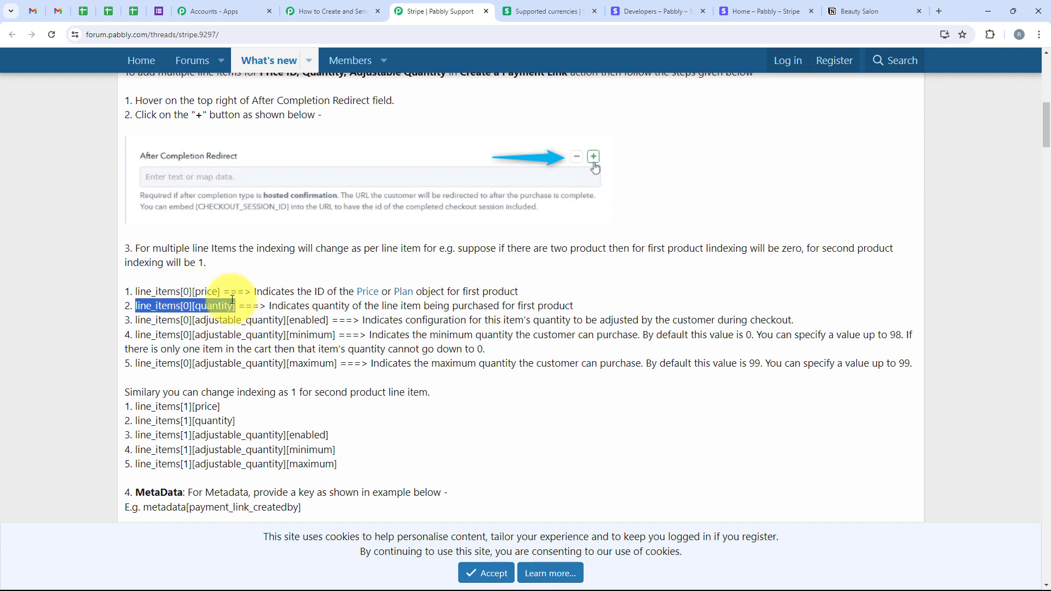
drag(219, 291, 137, 291)
key(ctrl+c)
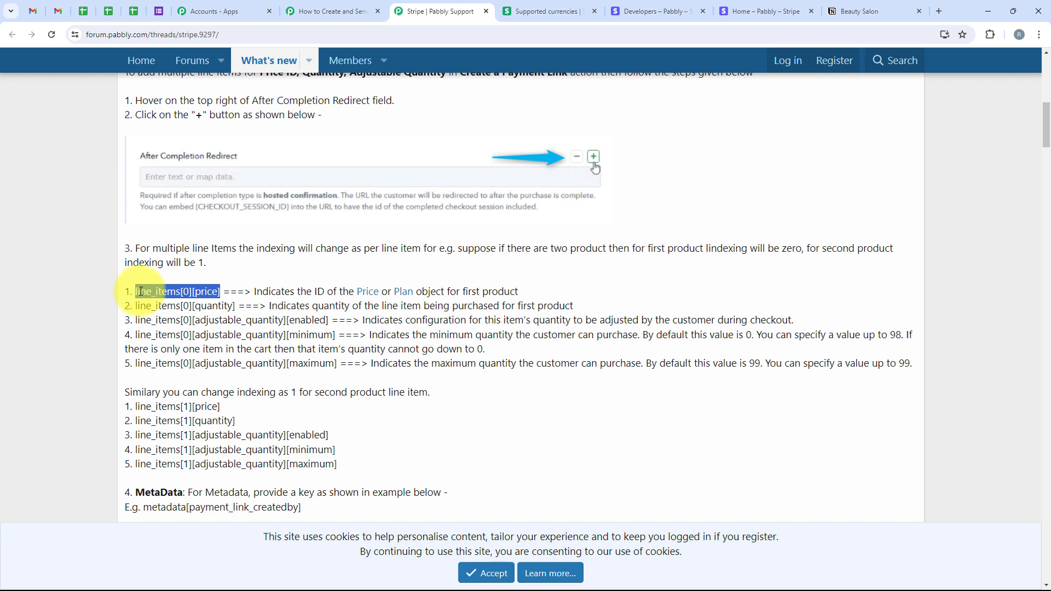
click(328, 11)
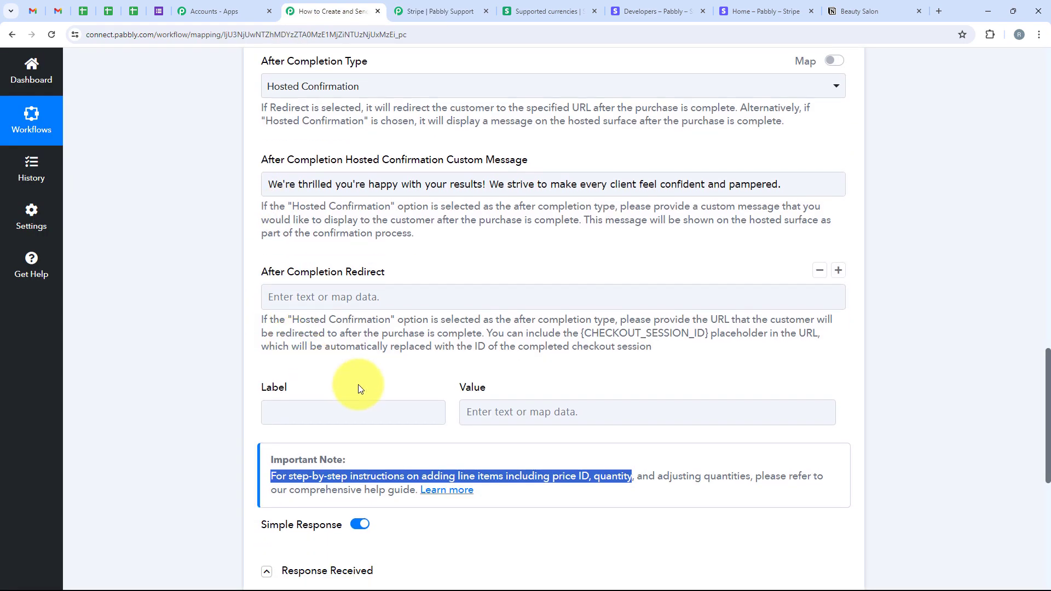
Label the extra field line_items[0][price] and map its value to the Id from the Stripe Create Price step
click(330, 409)
key(ctrl+v)
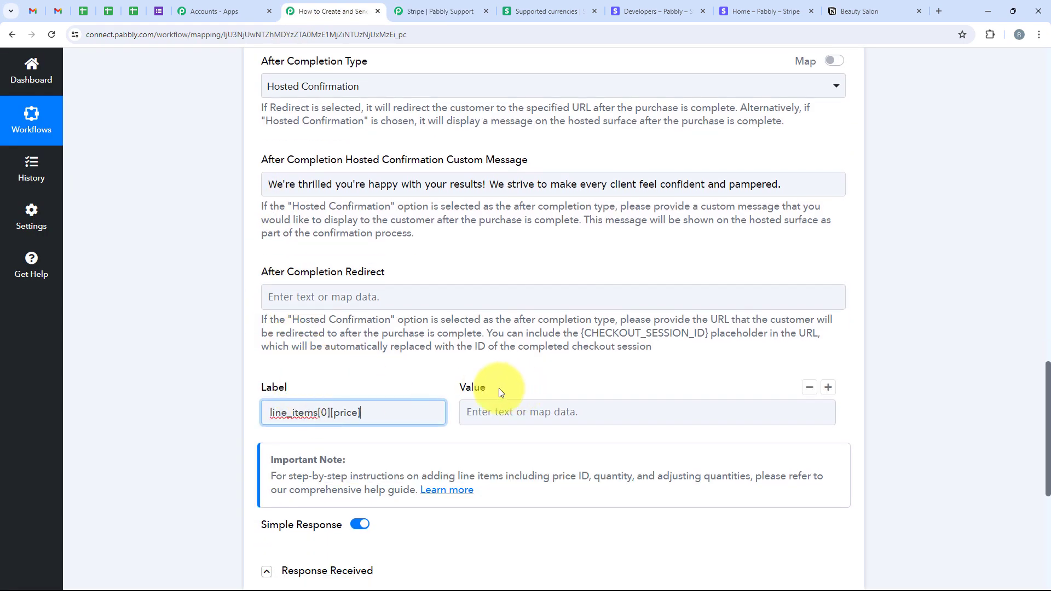
click(490, 409)
scroll(529, 390, down, 2)
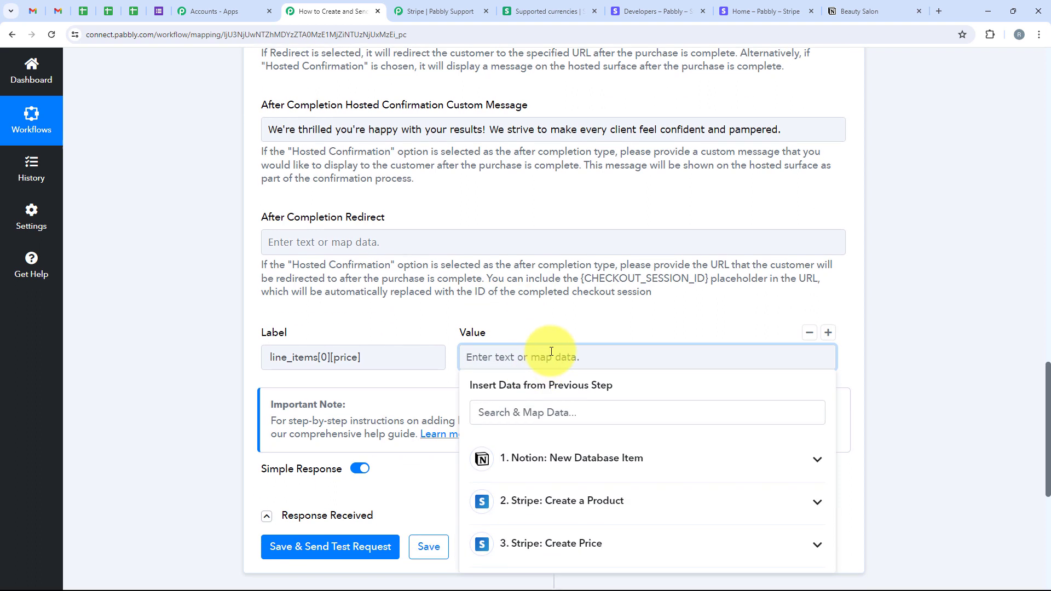
click(577, 492)
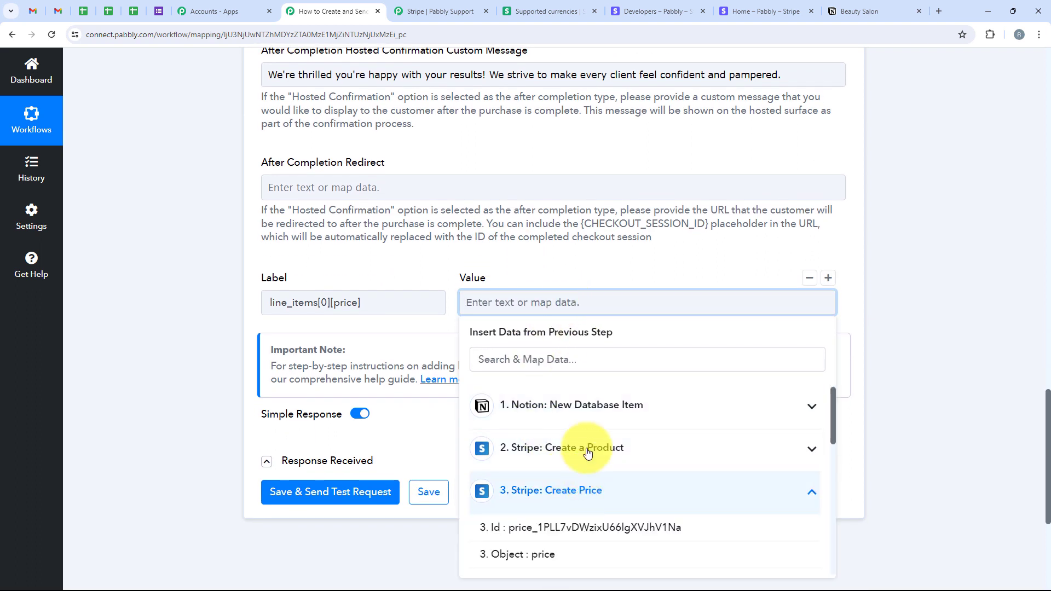
scroll(641, 488, down, 2)
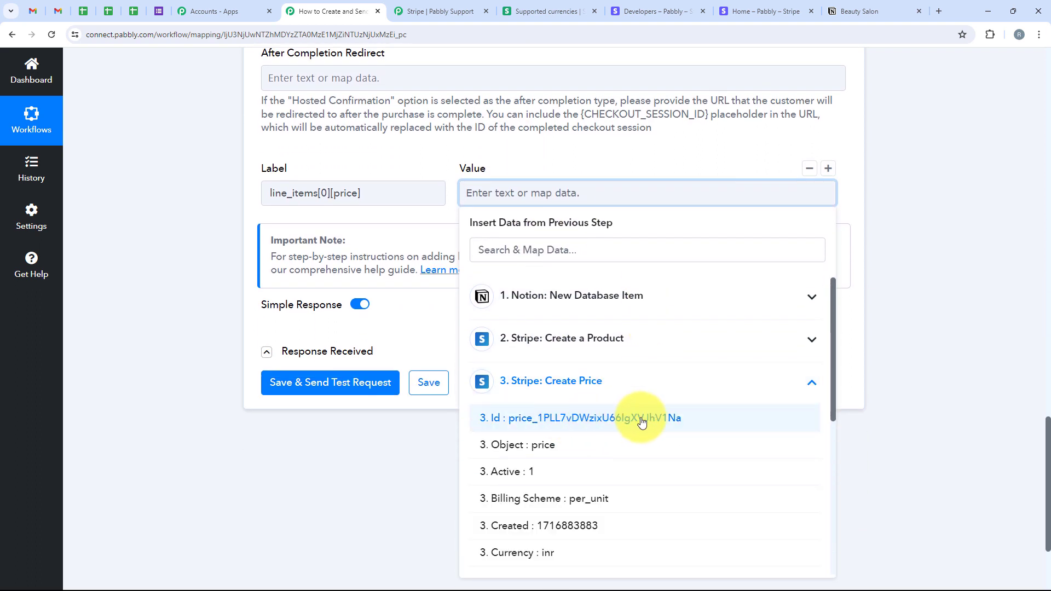
click(642, 420)
click(394, 225)
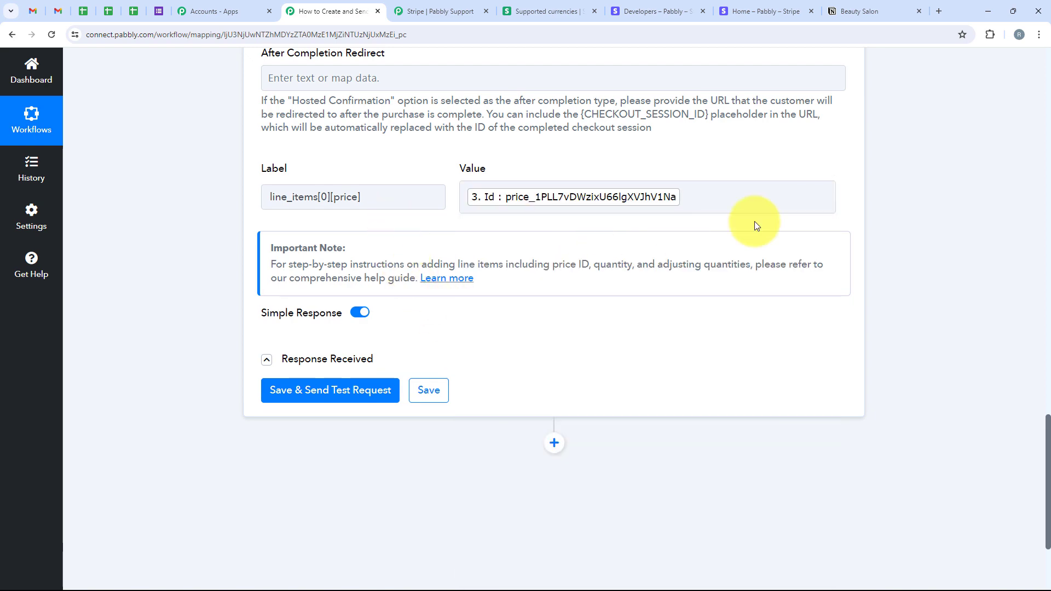
Add another Label and Value pair and label it line_items[0][quantity], copying the key from the help guide
click(829, 169)
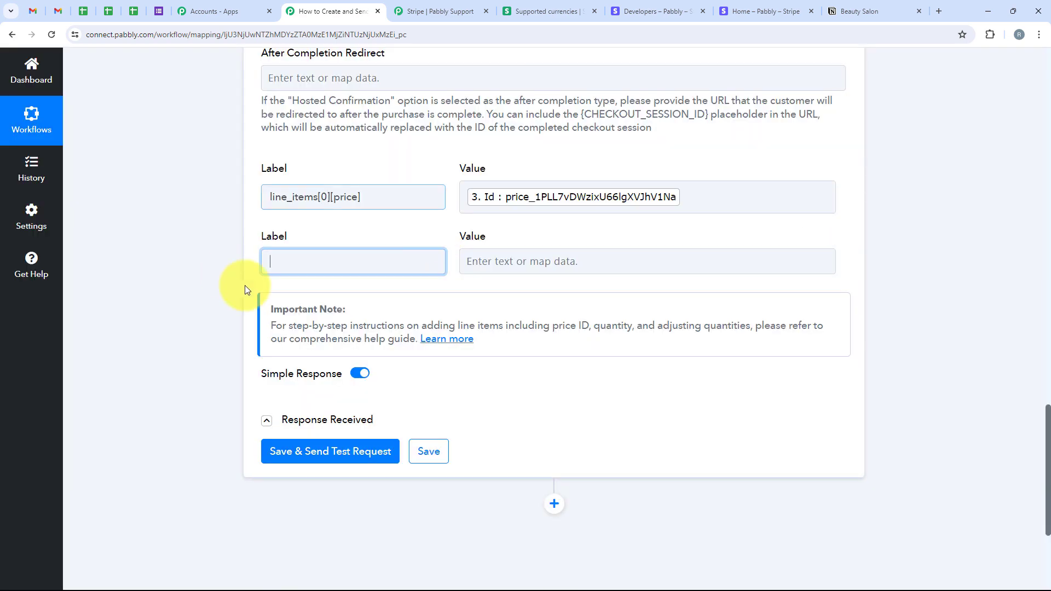
click(438, 11)
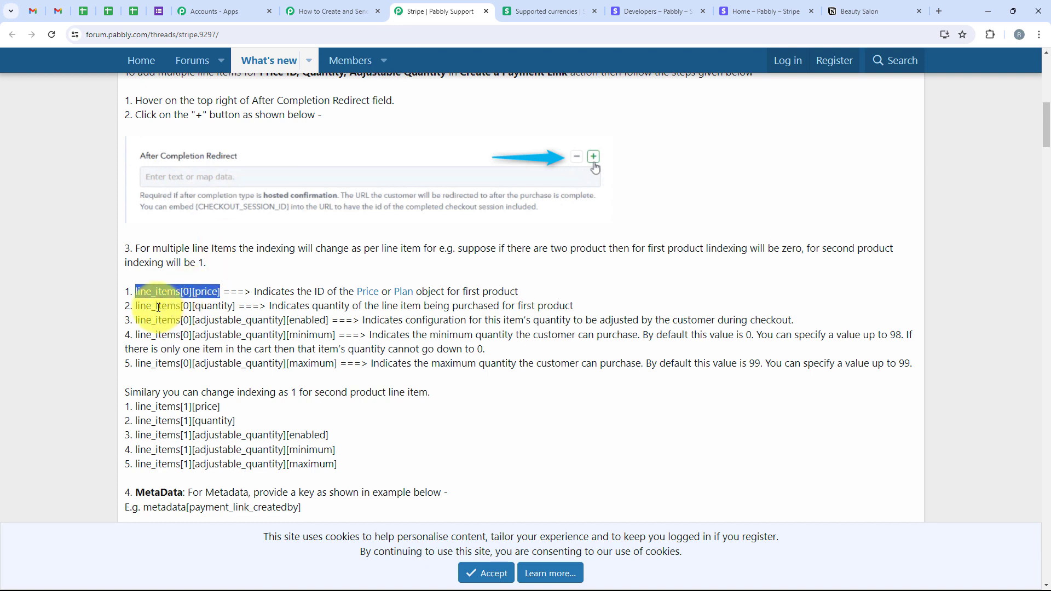
drag(137, 306, 228, 305)
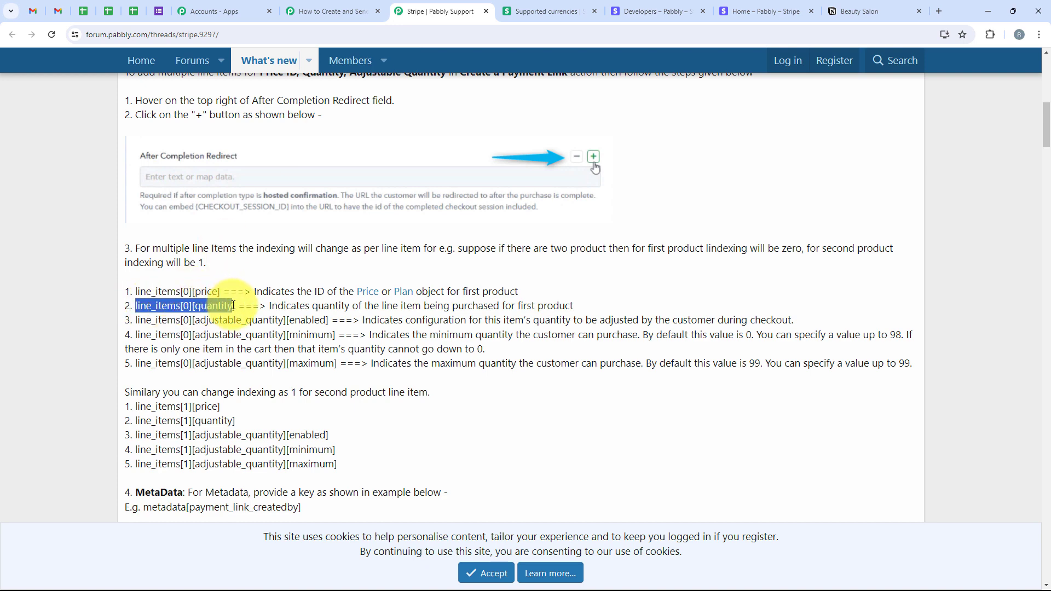
click(329, 11)
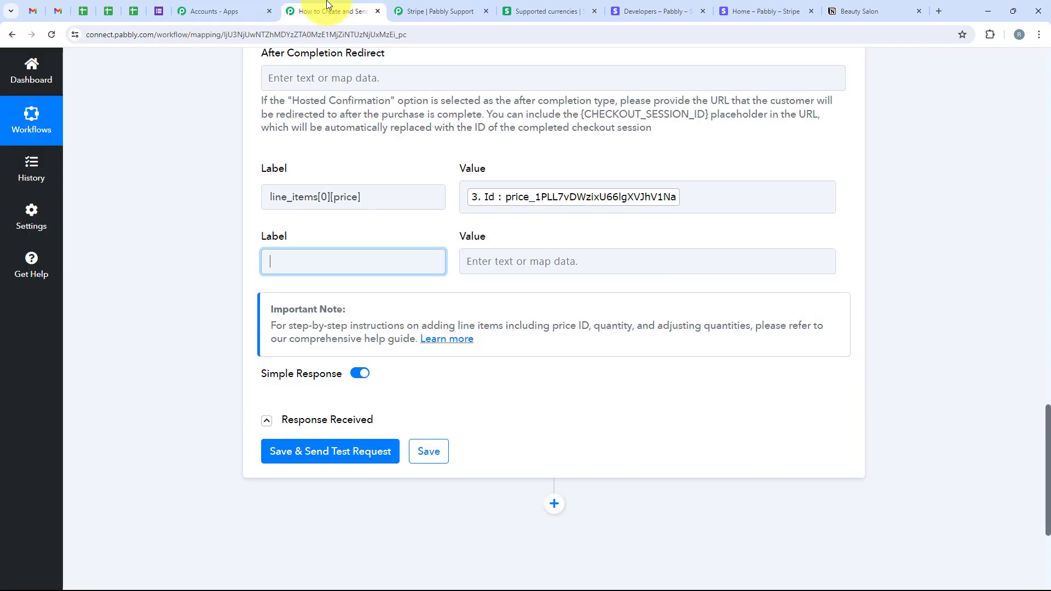
right_click(296, 262)
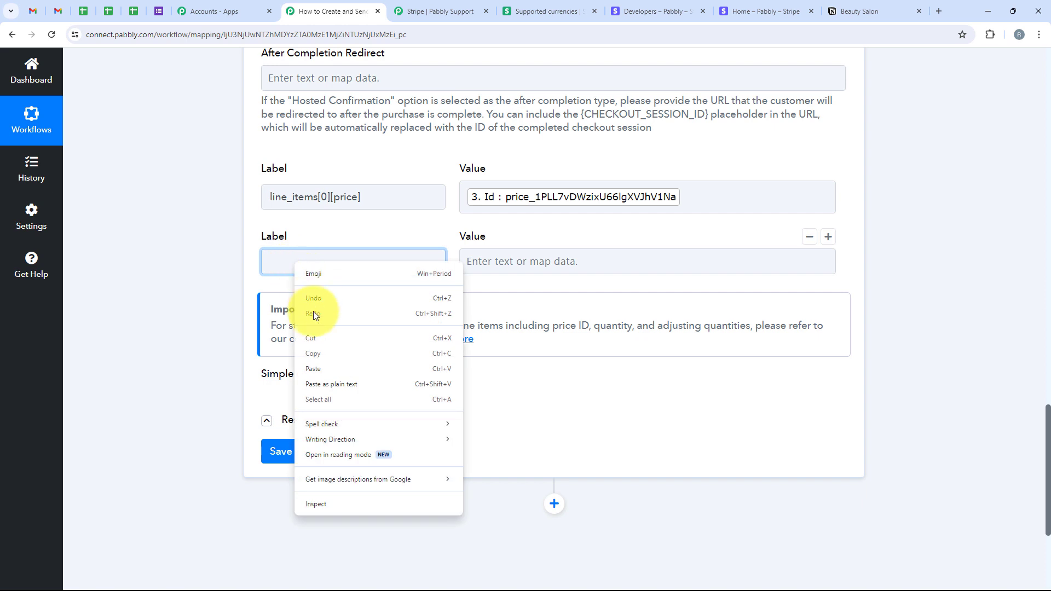
click(317, 370)
Map the line_items[0][quantity] value to Properties Quantity Number from the Notion New Database Item step
click(516, 268)
click(460, 241)
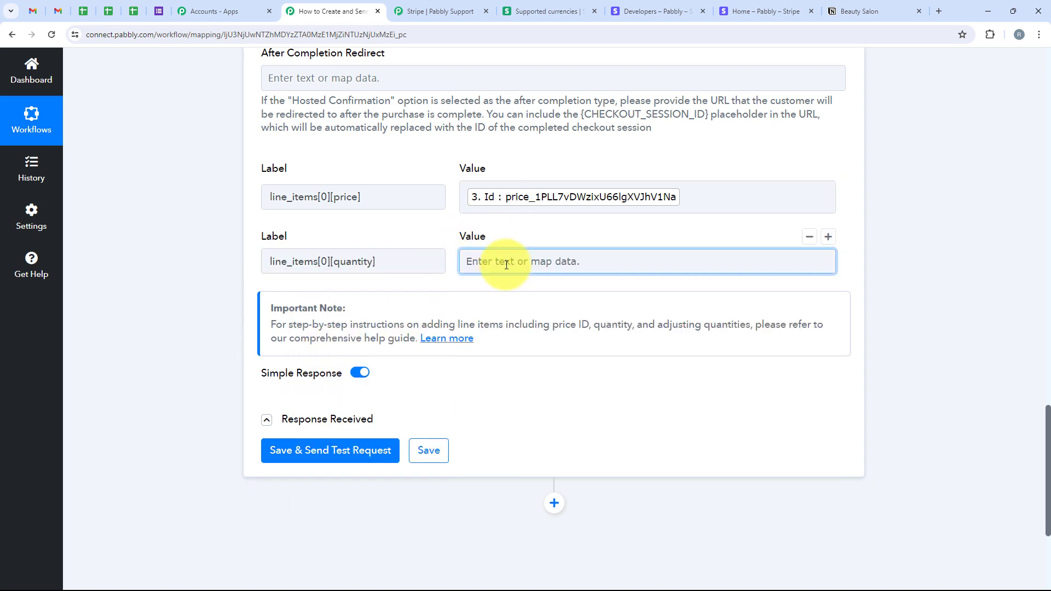
click(506, 265)
click(615, 368)
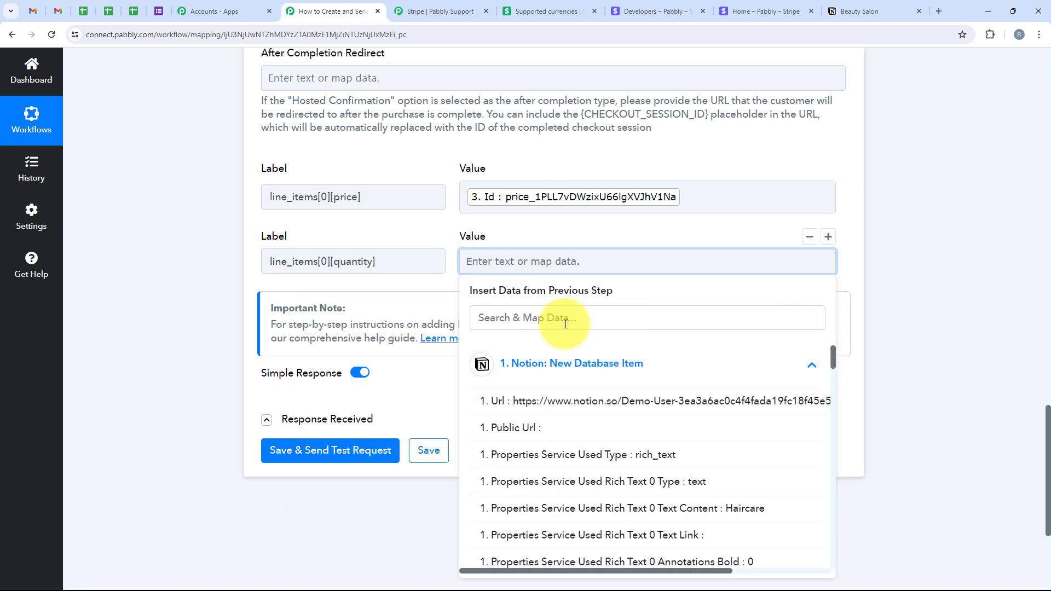
click(566, 324)
text(Quantity)
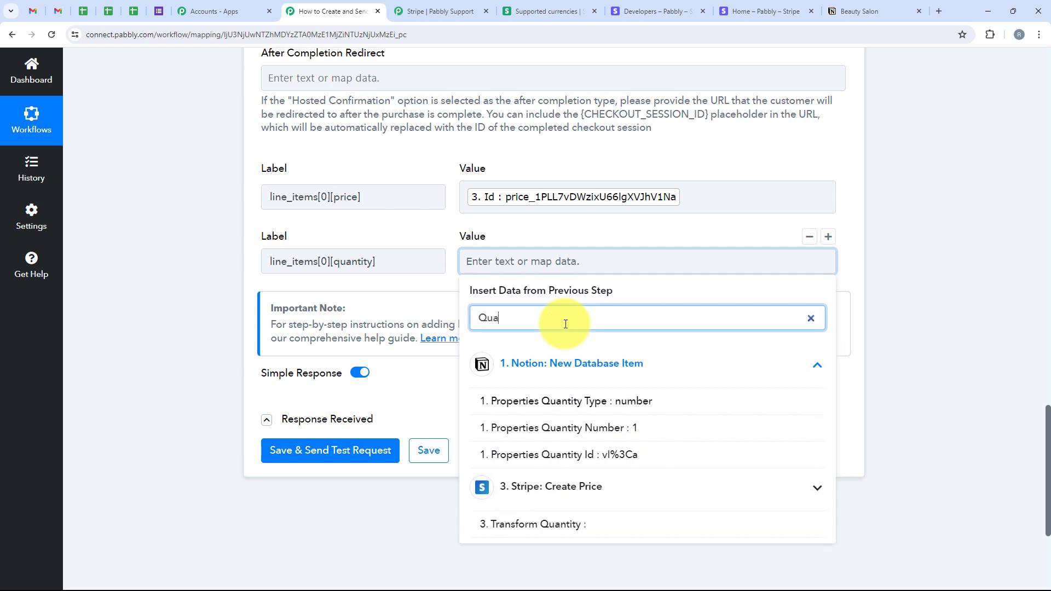
click(666, 439)
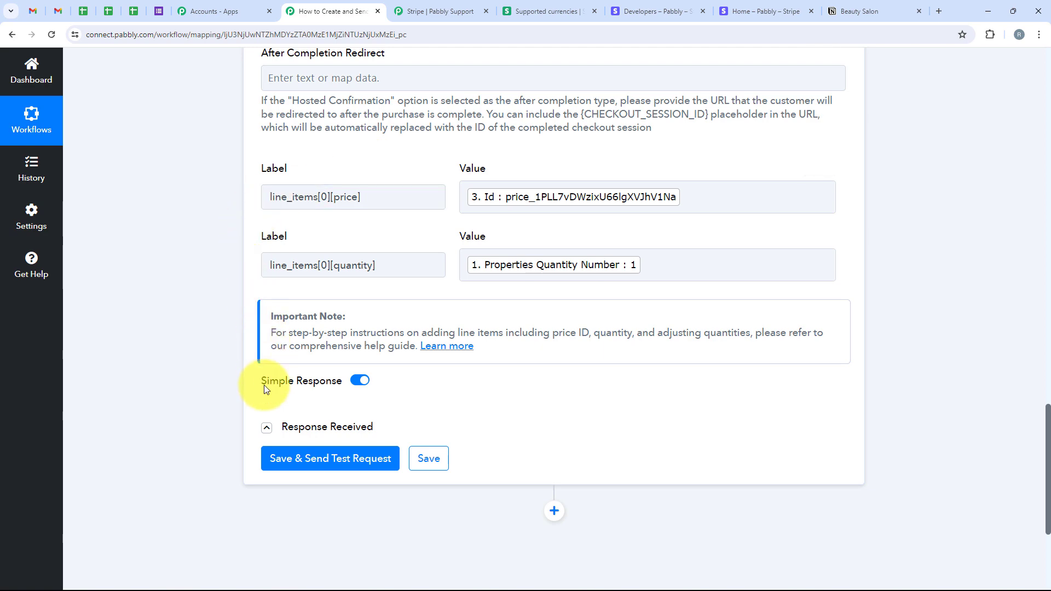
Save the Create Payment Link step with a test request and examine the response through to its Url entry
click(287, 454)
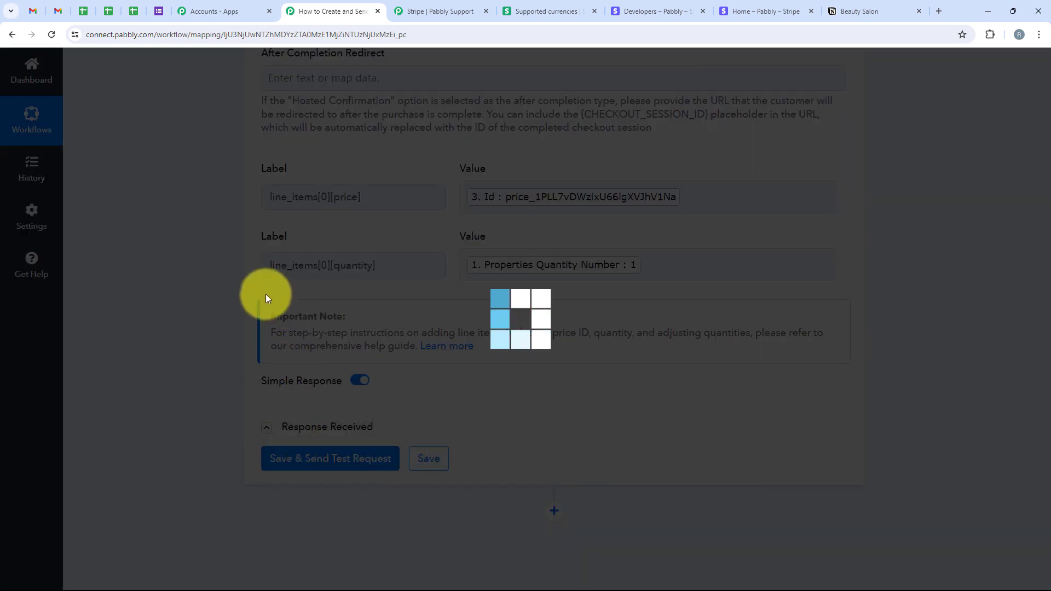
scroll(485, 210, down, 5)
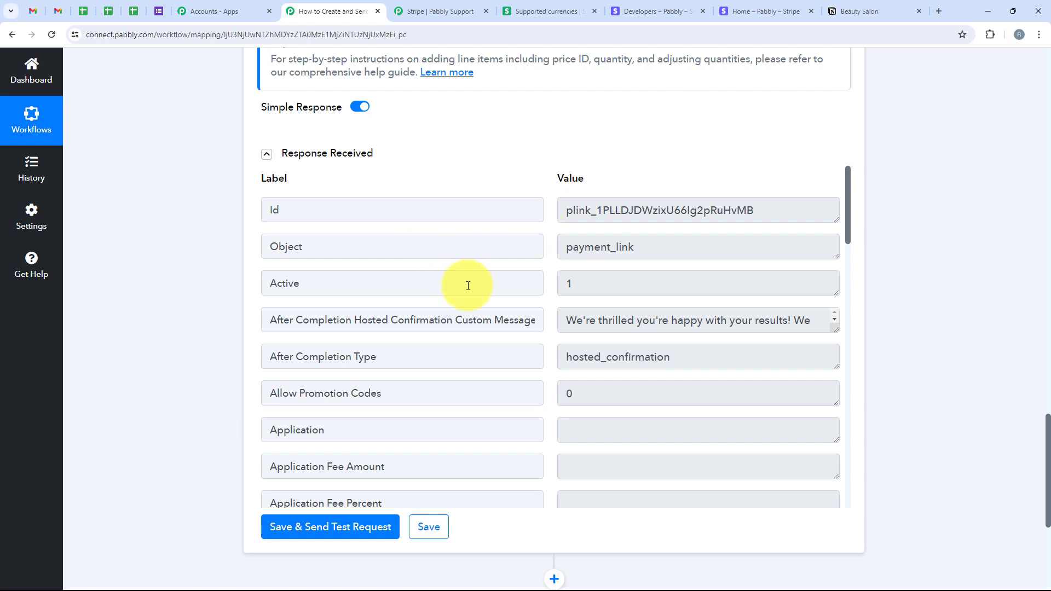
scroll(471, 282, down, 5)
scroll(472, 284, down, 11)
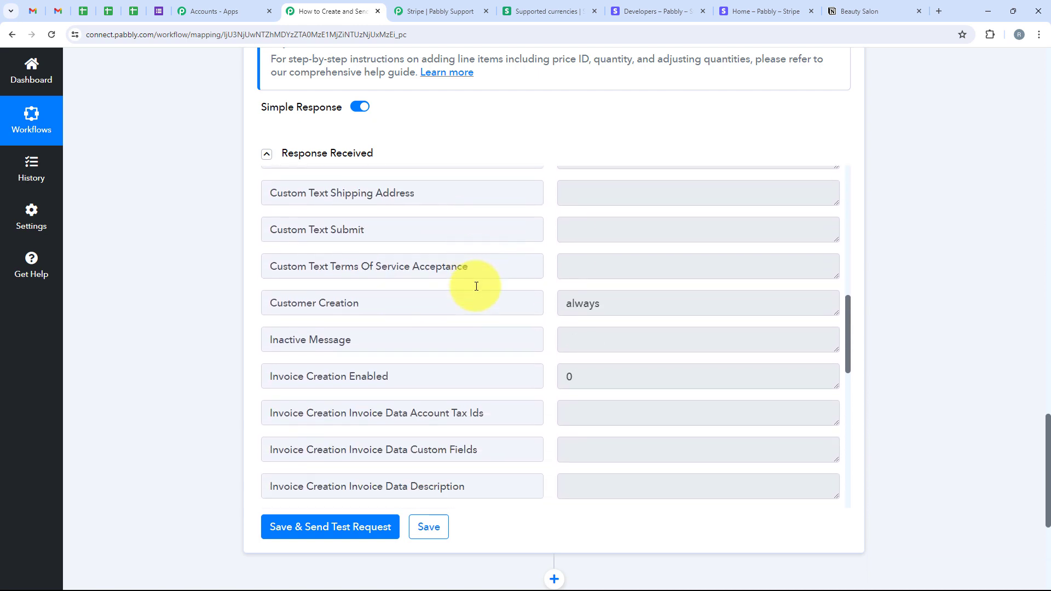
scroll(477, 290, down, 5)
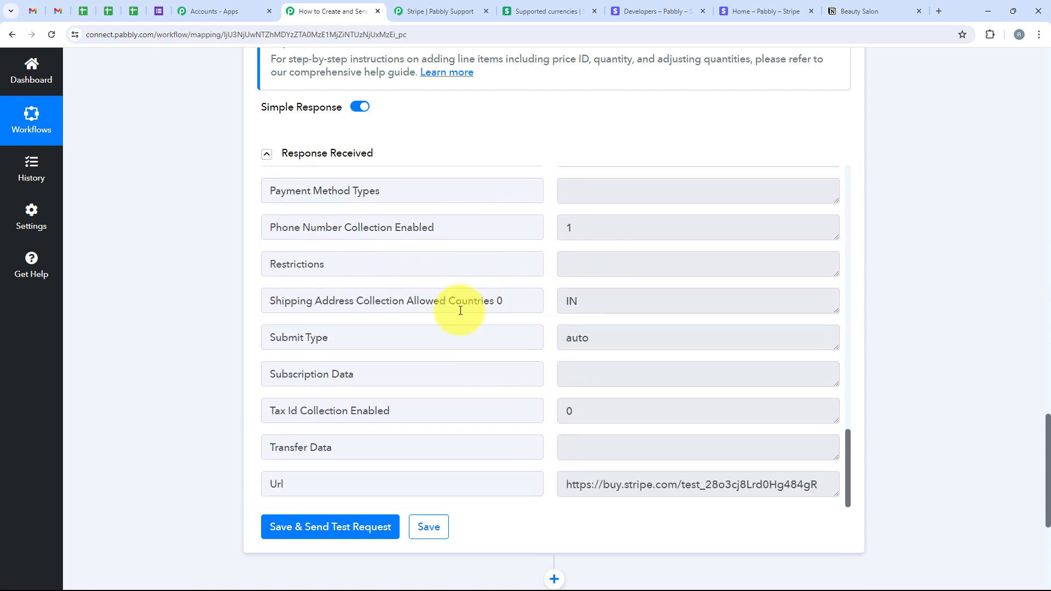
Copy the payment link URL from the response and open it in a new browser tab to check the checkout page
drag(827, 481, 567, 511)
key(ctrl+c)
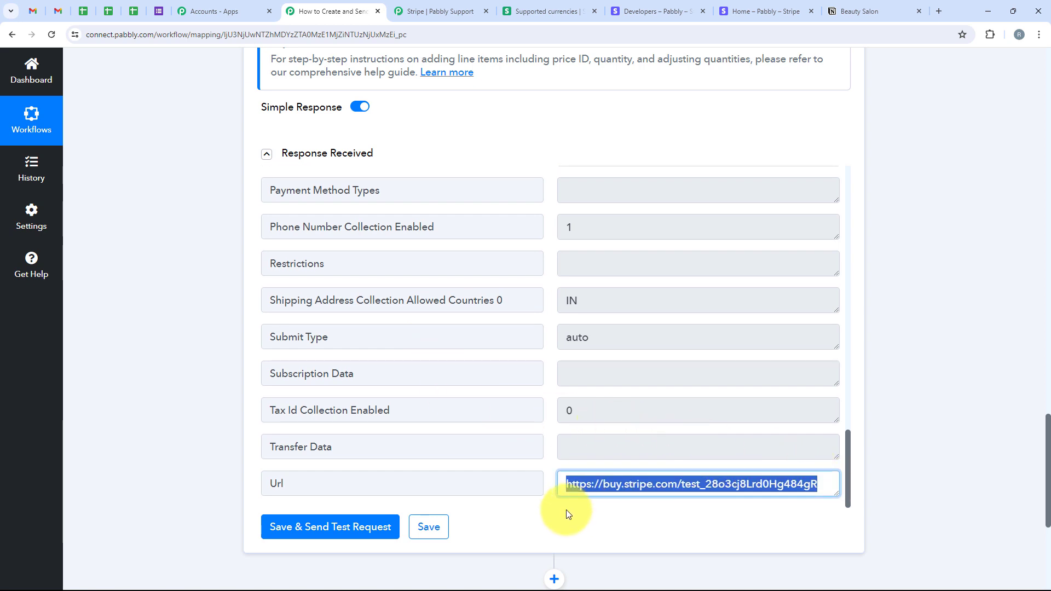
click(942, 8)
key(ctrl+v)
key(Return)
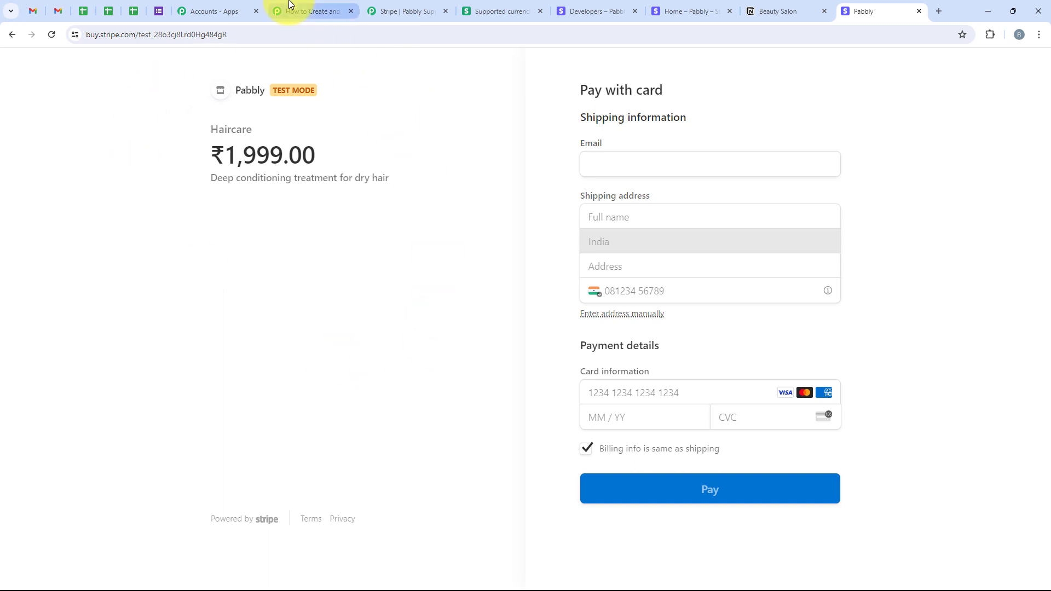
Return to the workflow and add a Gmail action with the Send Email event after the Create Payment Link step
click(290, 7)
scroll(899, 386, down, 3)
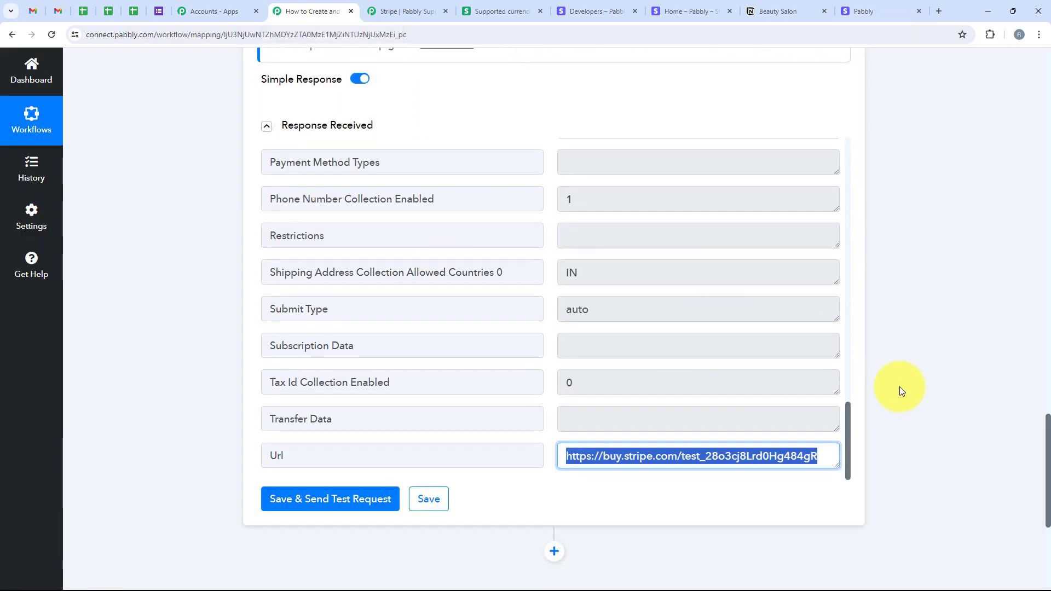
click(554, 360)
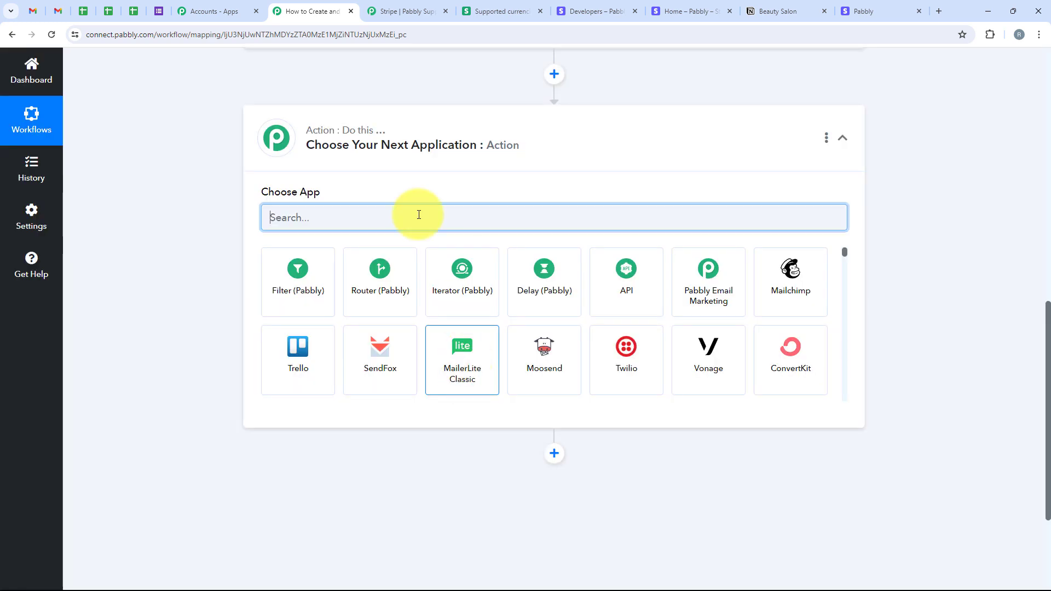
text(G)
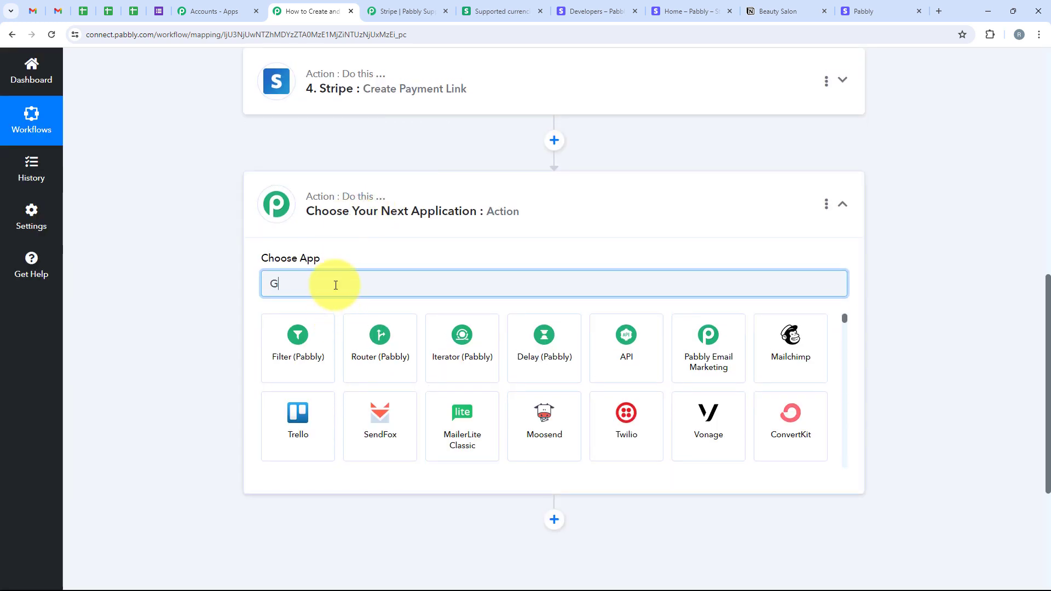
text(mail)
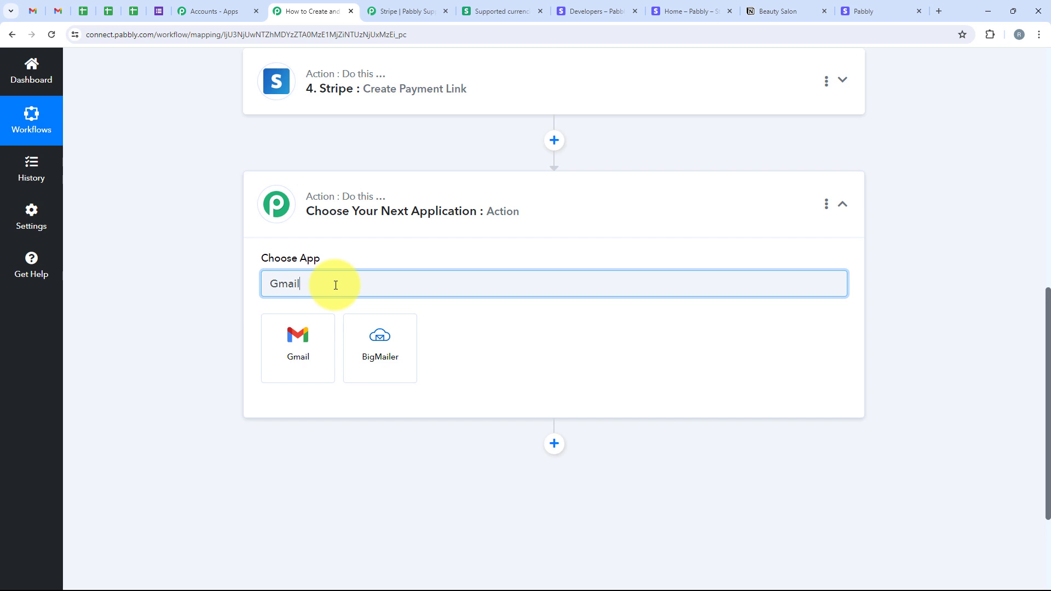
click(312, 352)
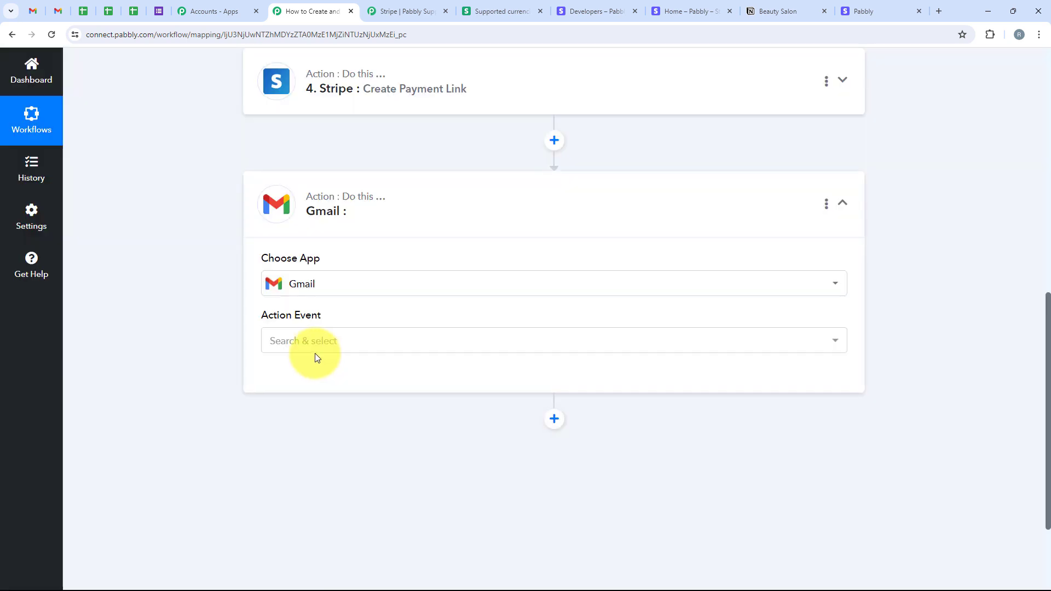
click(335, 344)
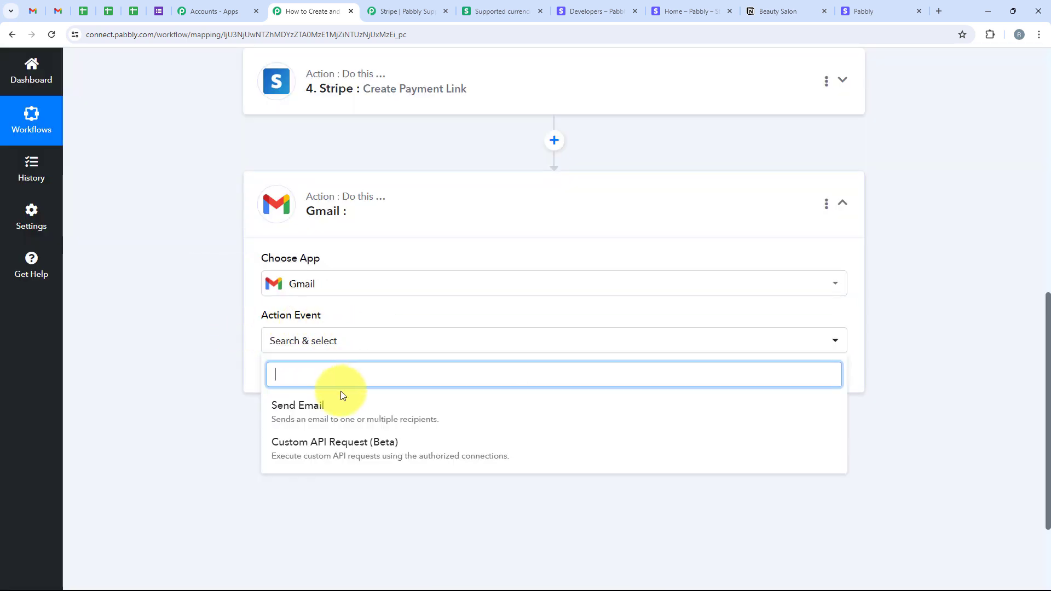
click(504, 409)
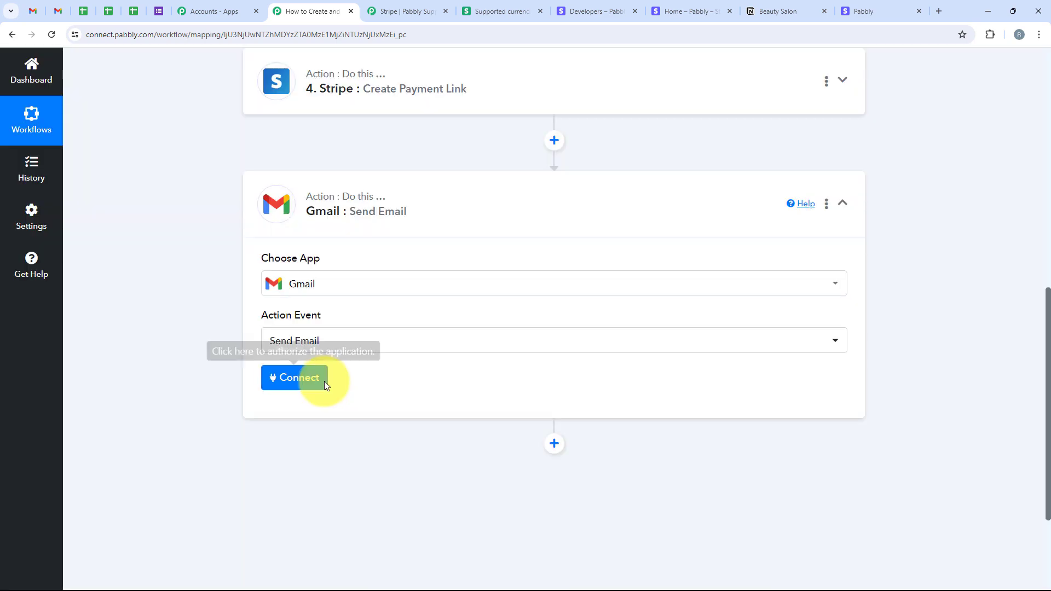
Connect the Gmail action through a new connection named Gmail #11 and allow Pabbly Connect access to the Google account
click(323, 385)
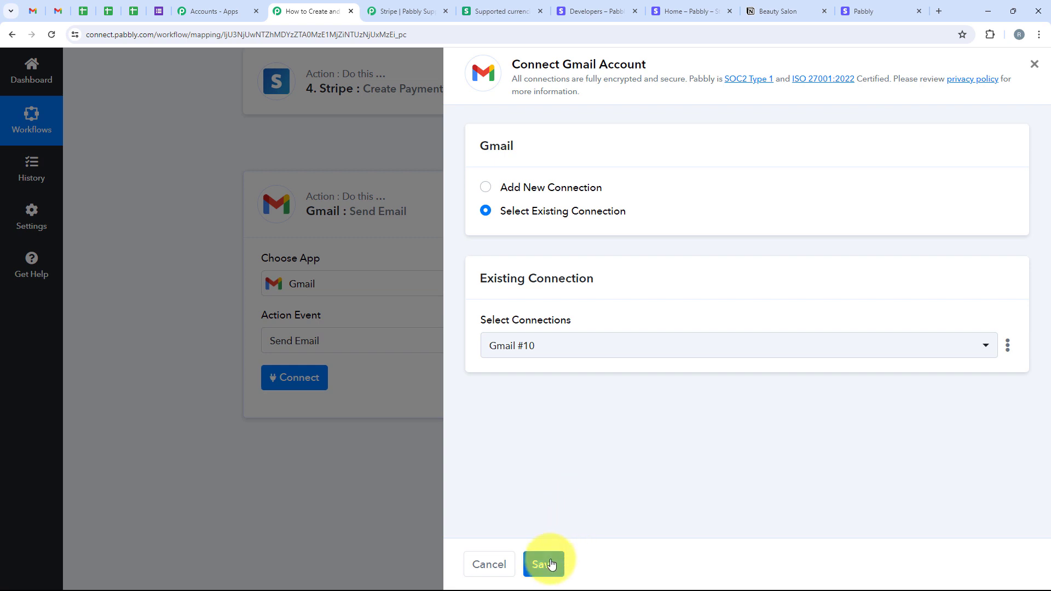
click(583, 189)
click(572, 367)
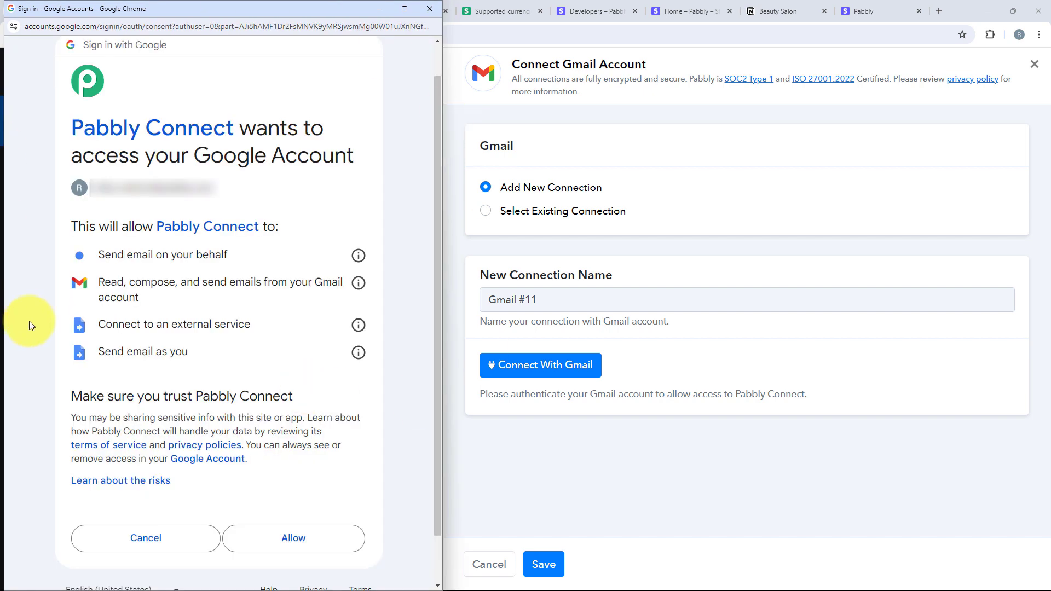
click(296, 533)
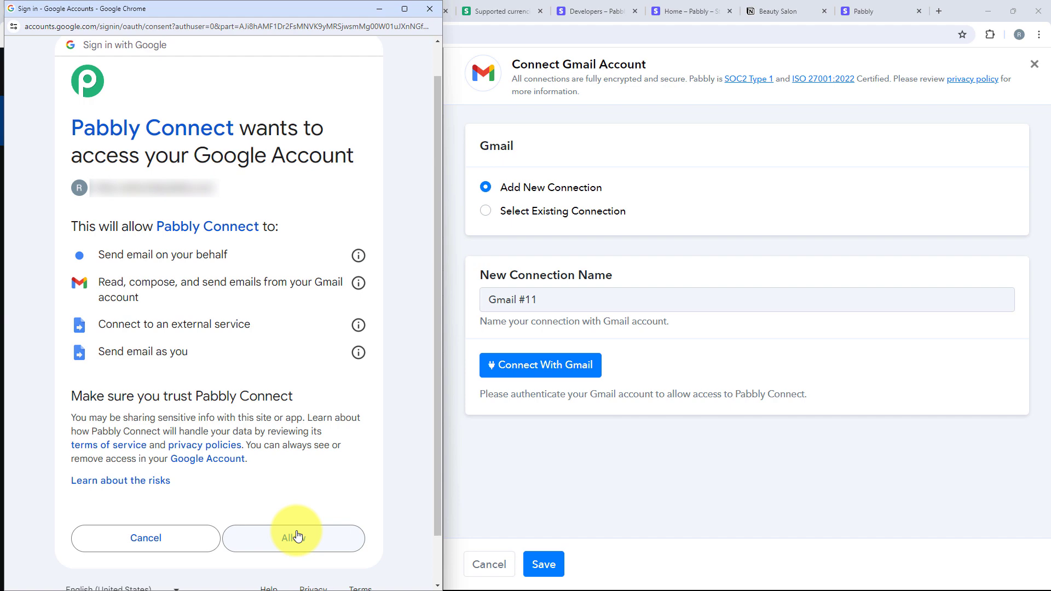
click(298, 537)
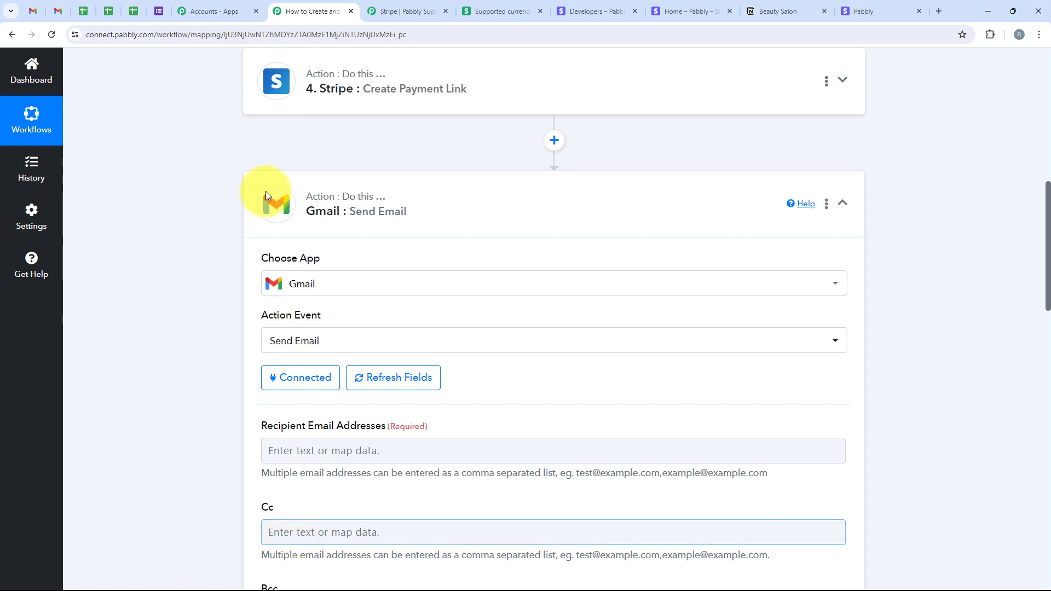
Map the Gmail recipient address to the Notion item's Properties Email Rich Text 0 Text Content value
scroll(206, 100, down, 3)
scroll(206, 100, down, 3)
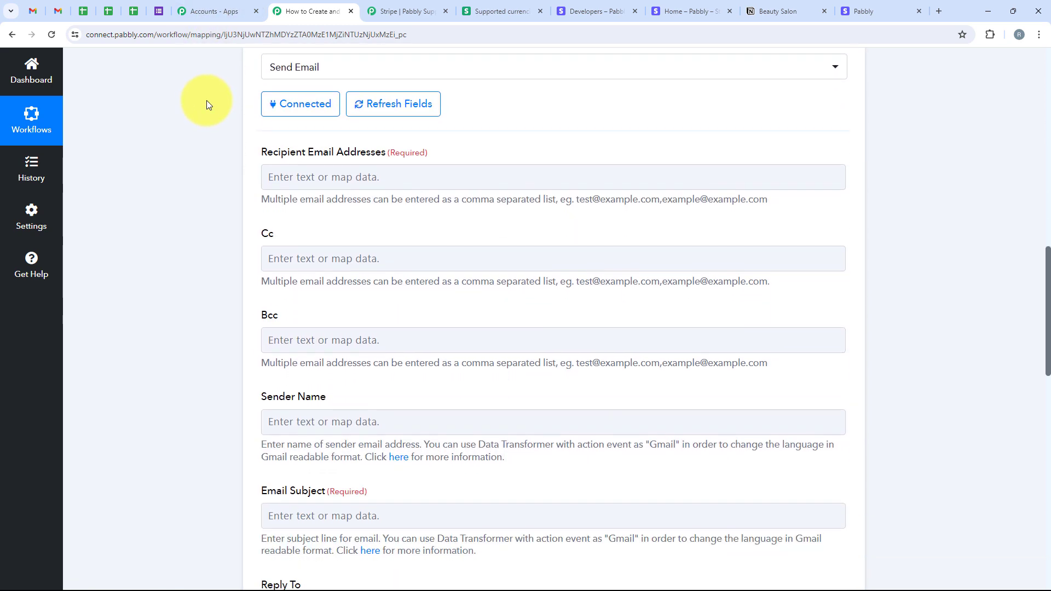
drag(262, 98, 354, 104)
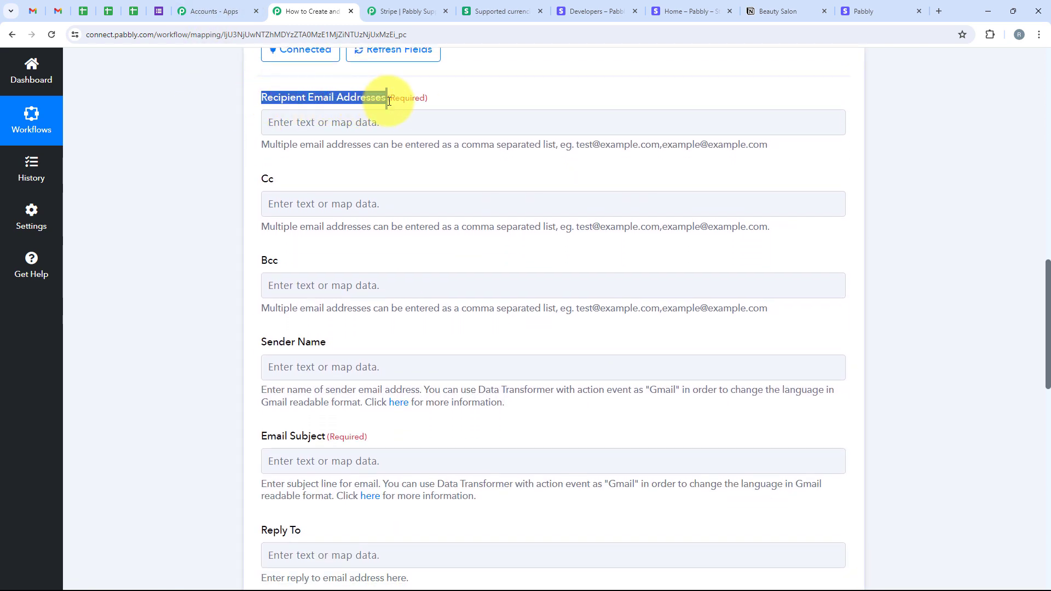
click(335, 122)
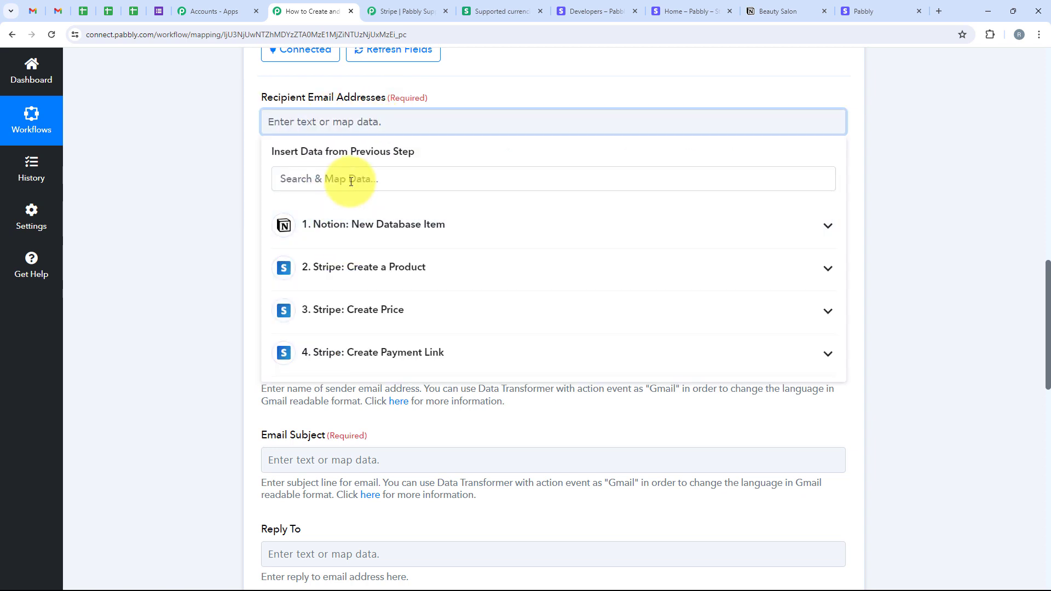
click(351, 181)
text(Email)
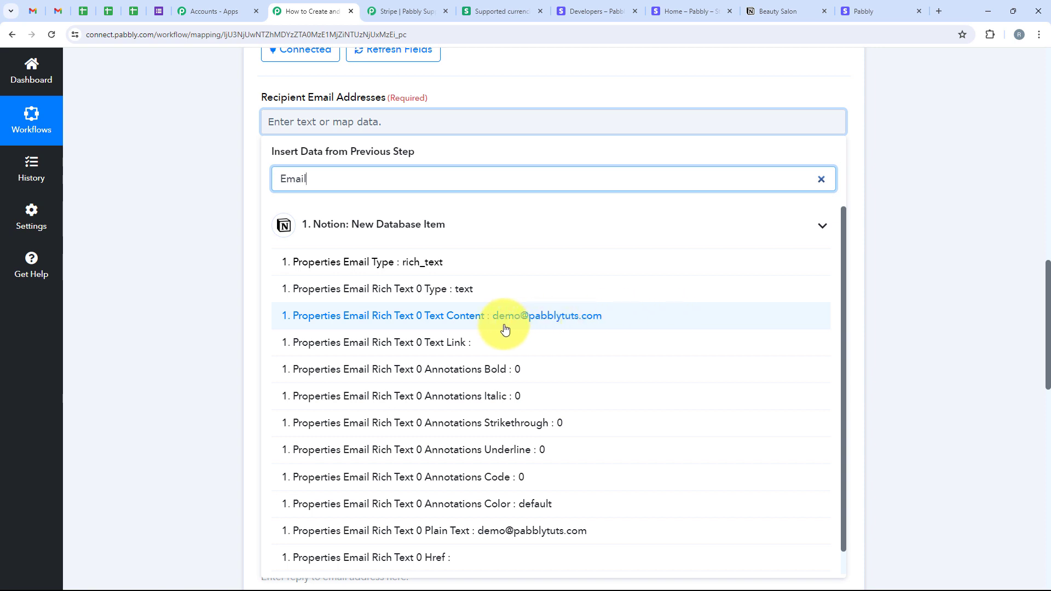
click(593, 319)
click(209, 228)
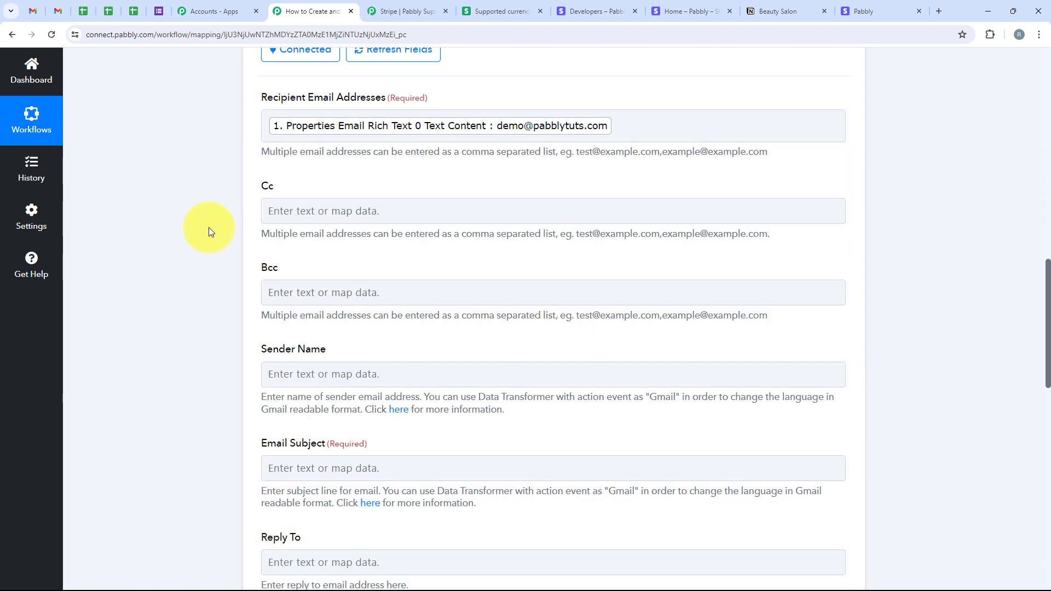
Set the sender name of the email to Classic Touch, leaving Cc and Bcc empty
scroll(209, 228, down, 2)
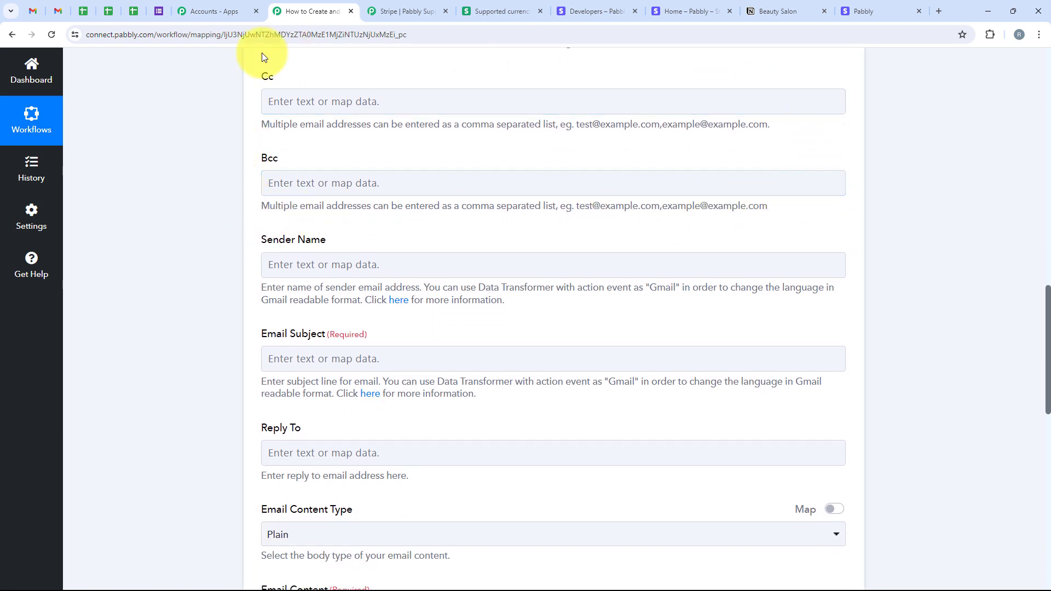
scroll(223, 202, down, 3)
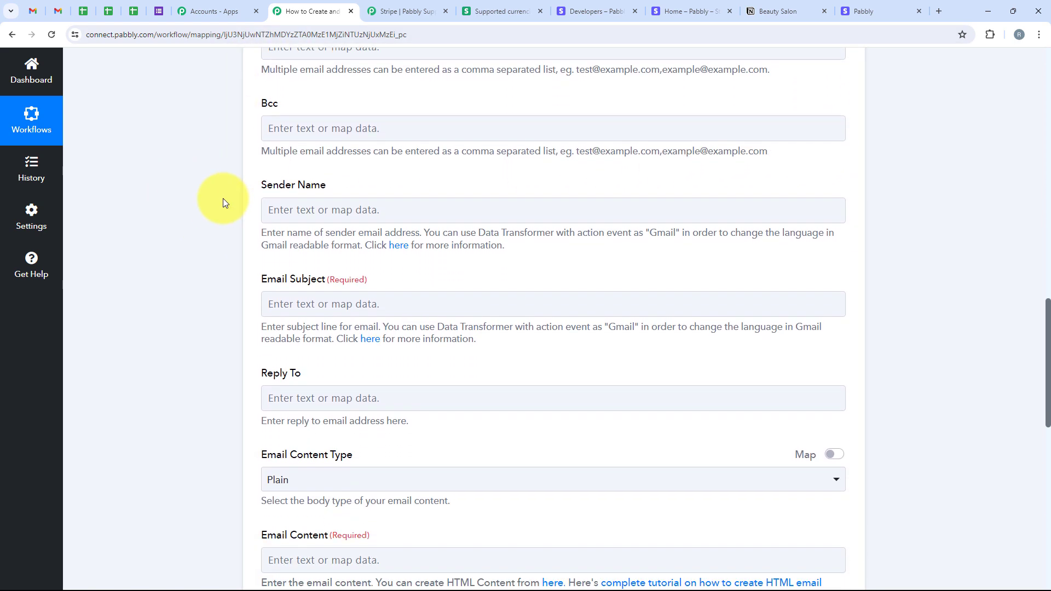
scroll(307, 115, up, 1)
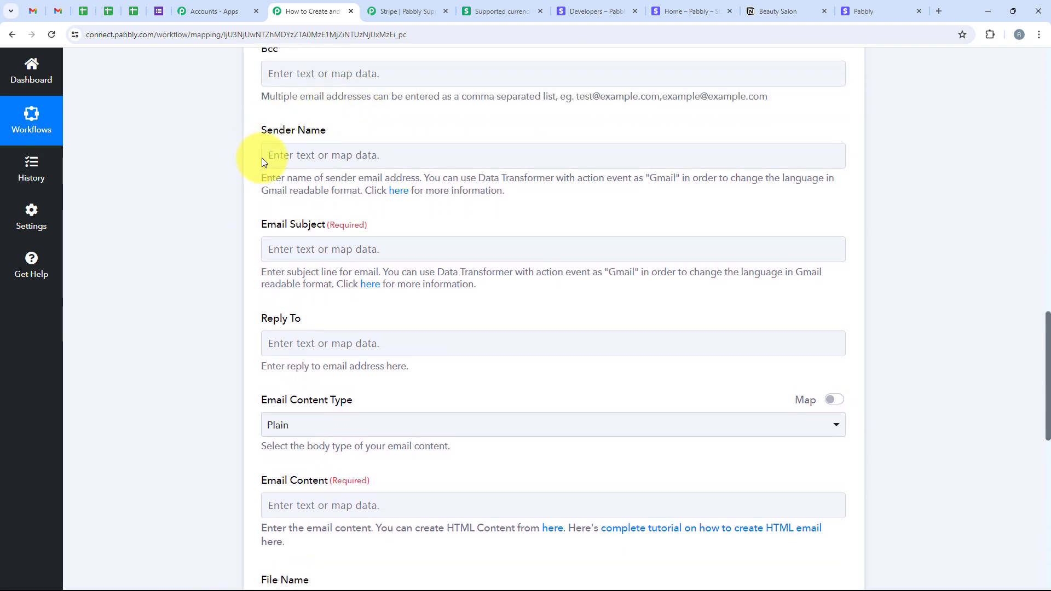
click(277, 157)
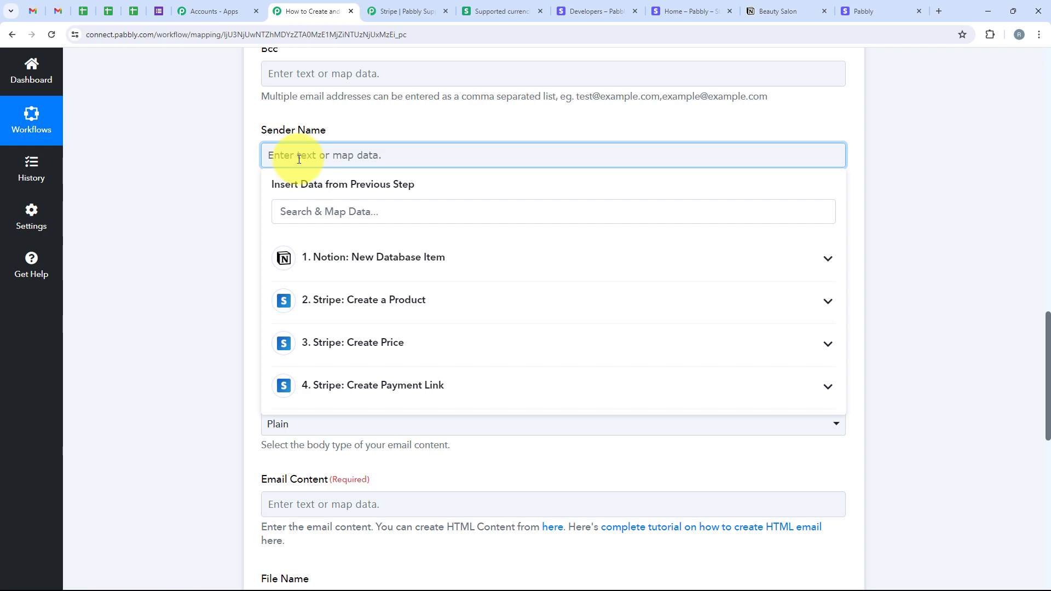
text(Classic Touch)
click(219, 191)
Set the email subject to "Complete Your Booking & Pamper Yourself at Classic Touch"
scroll(219, 192, down, 2)
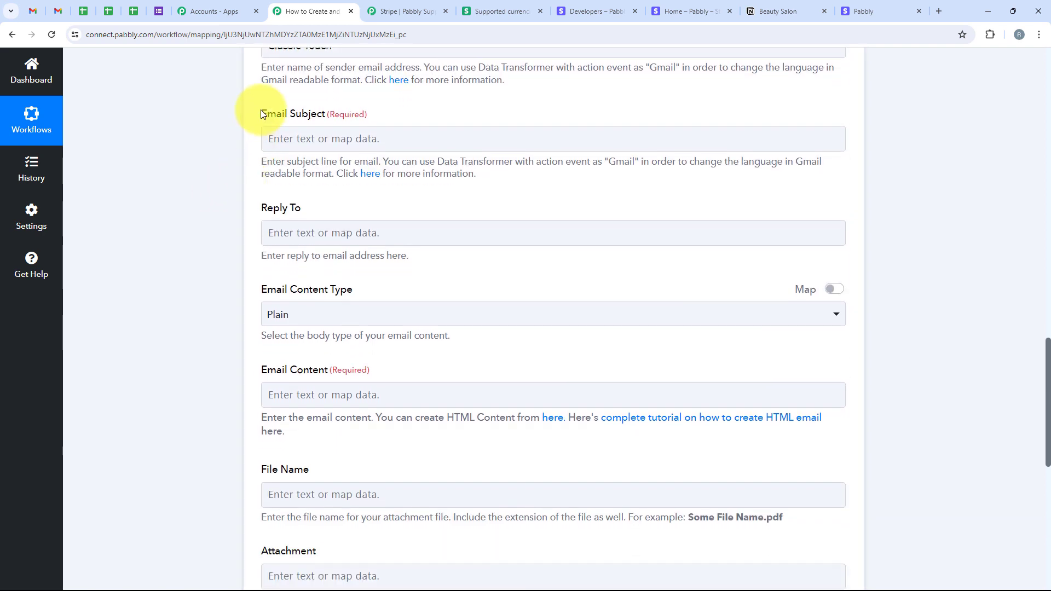
drag(261, 114, 325, 114)
click(328, 138)
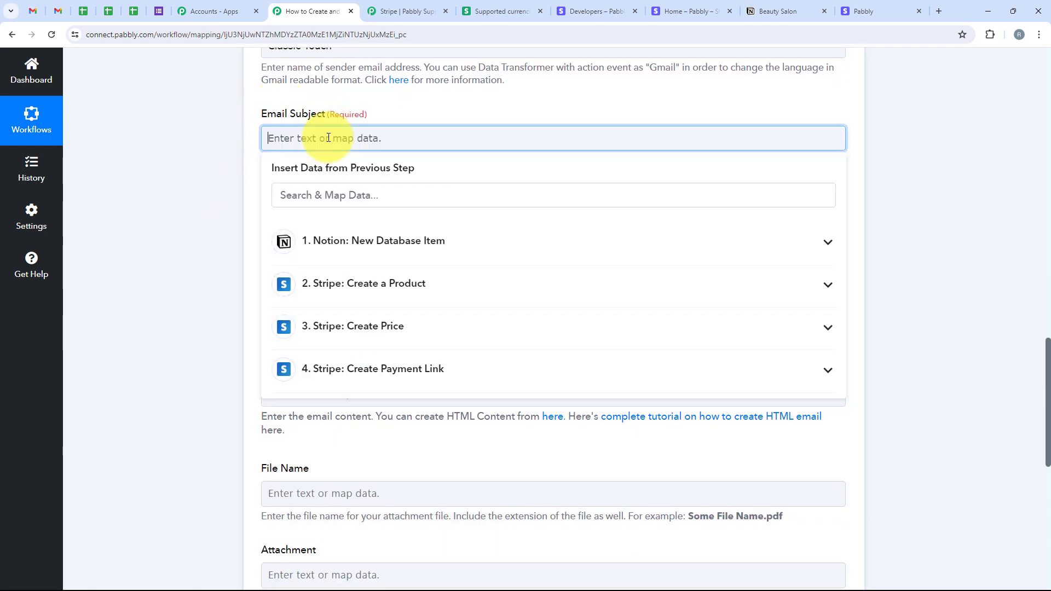
text(Complete Your Booking & Pamper Yourself at Classic Touch)
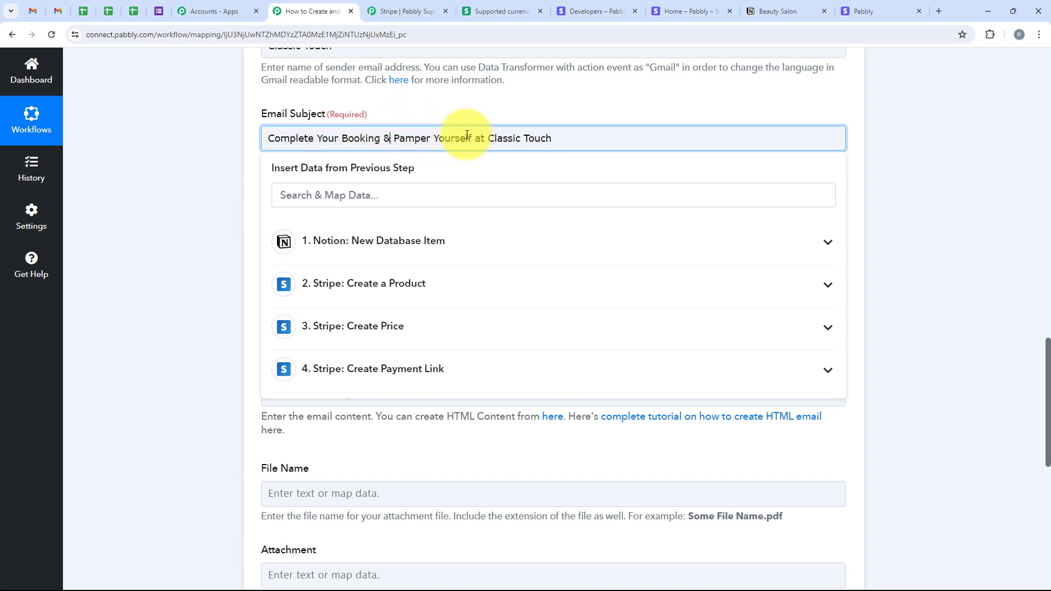
click(898, 141)
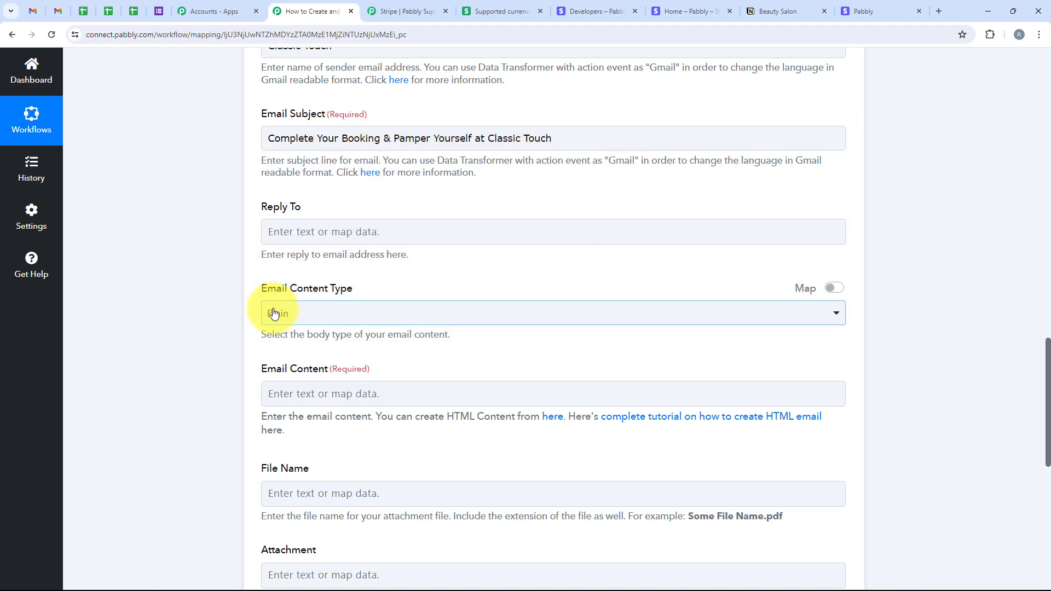
Keep the email content type as Plain and paste the prepared Classic Touch booking message into the email content
scroll(285, 323, down, 2)
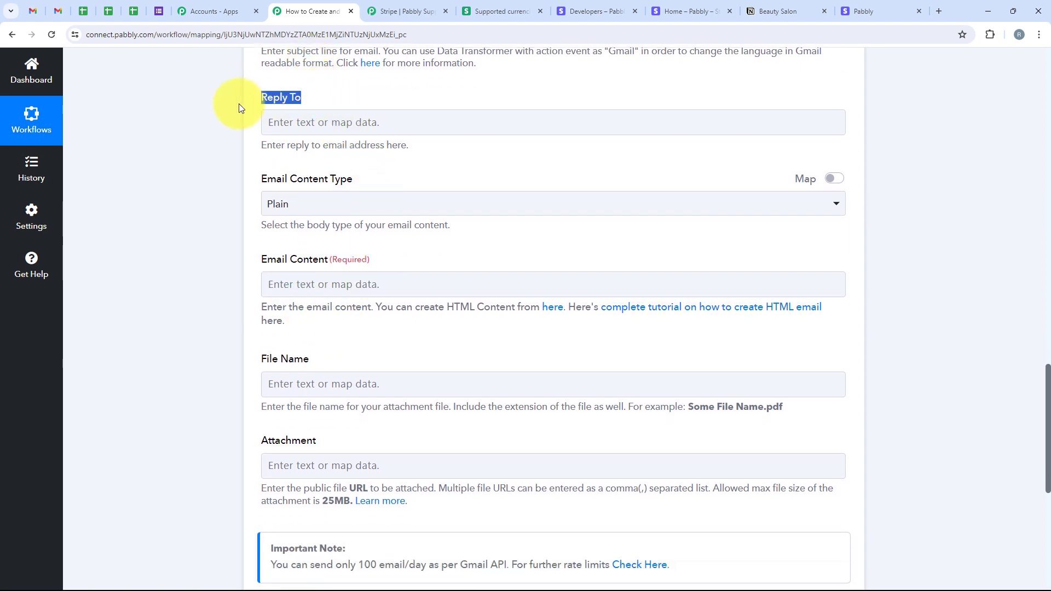
scroll(219, 189, down, 1)
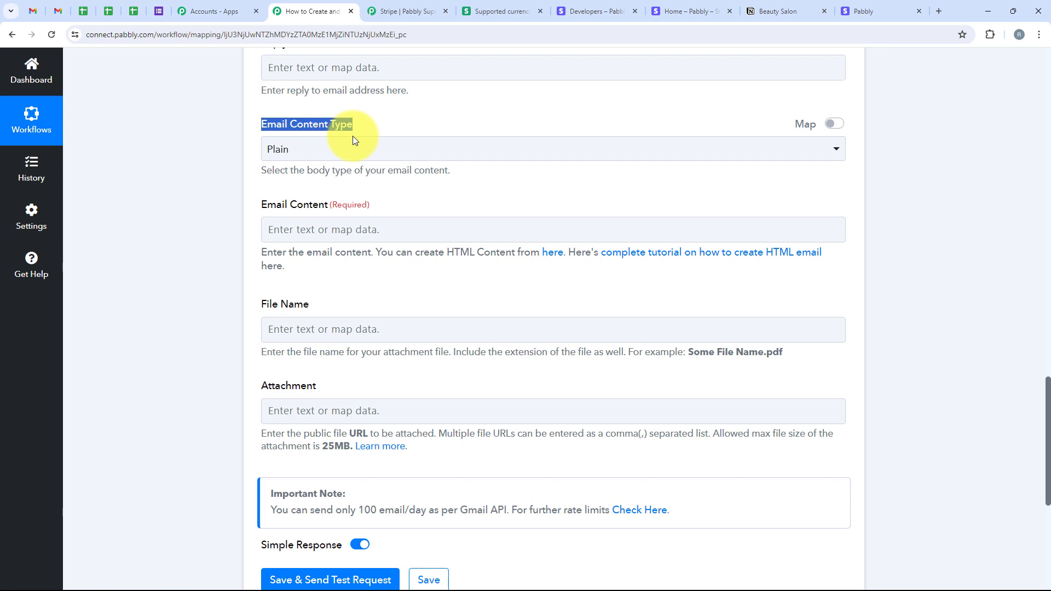
click(348, 153)
click(311, 213)
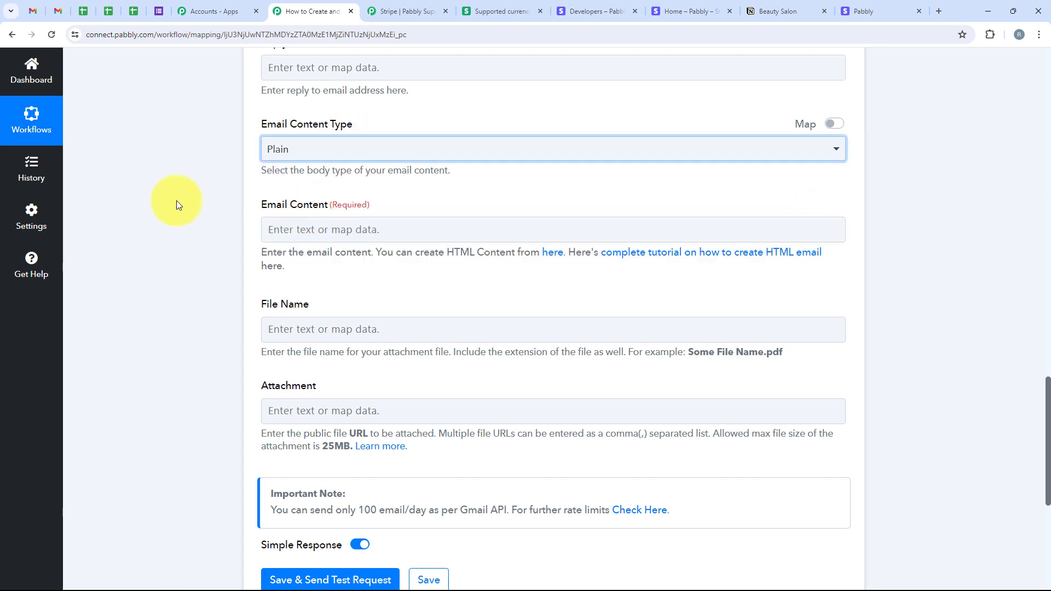
scroll(213, 232, down, 1)
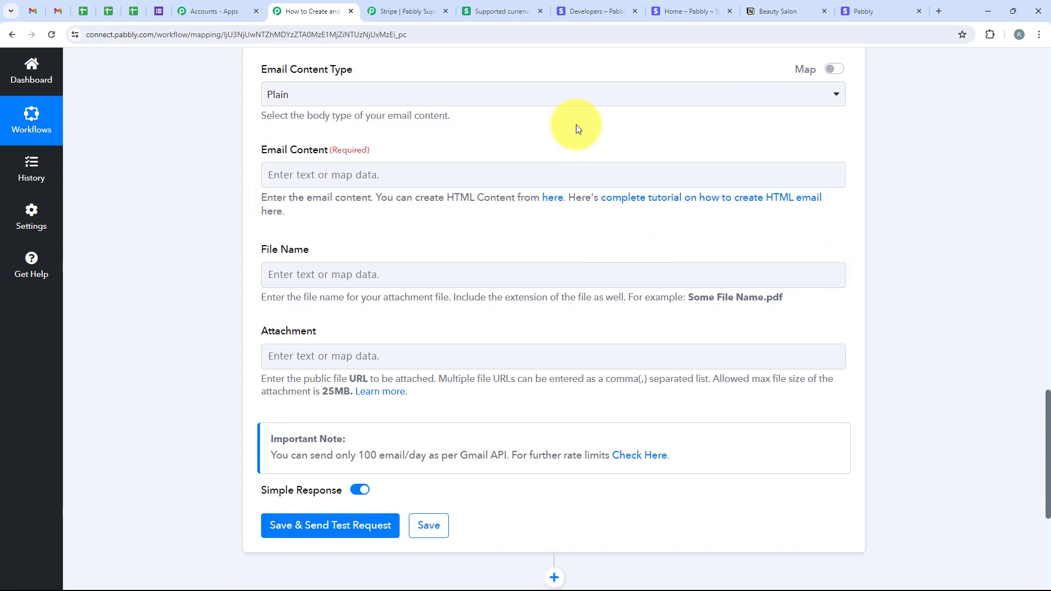
click(306, 175)
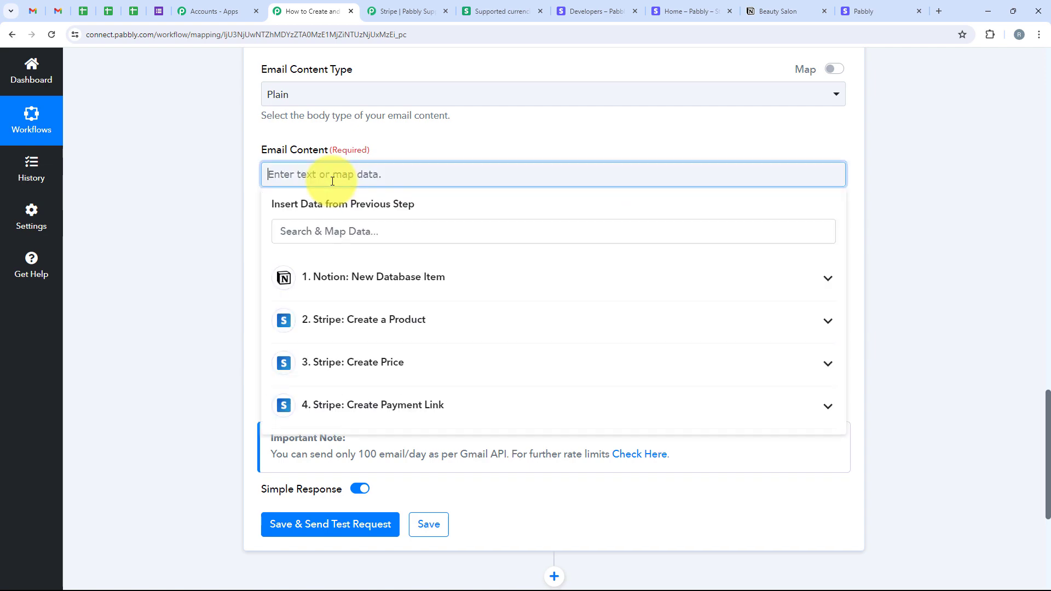
key(ctrl+v)
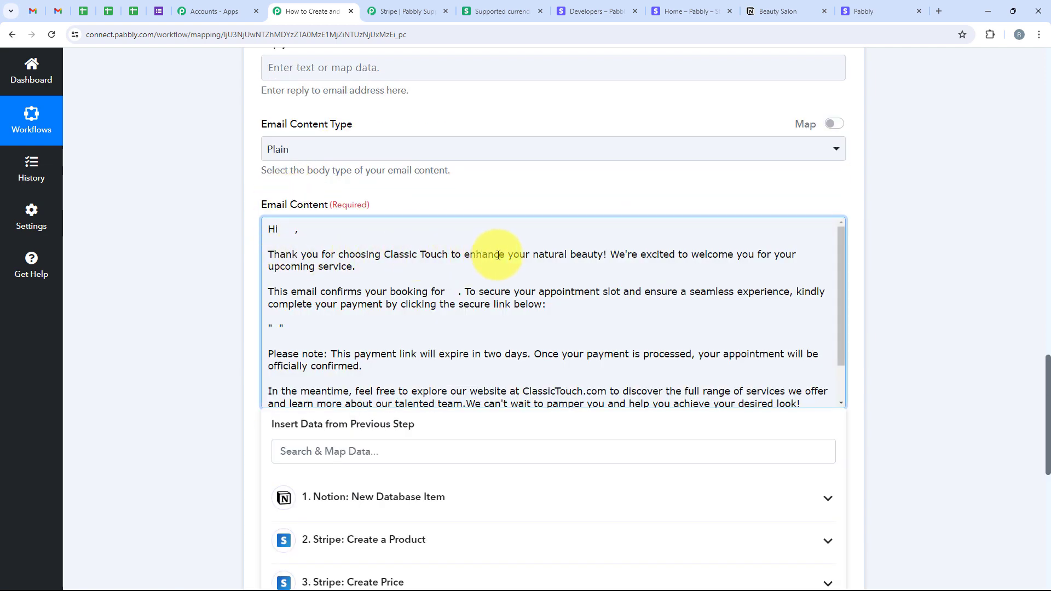
click(458, 293)
scroll(455, 312, down, 1)
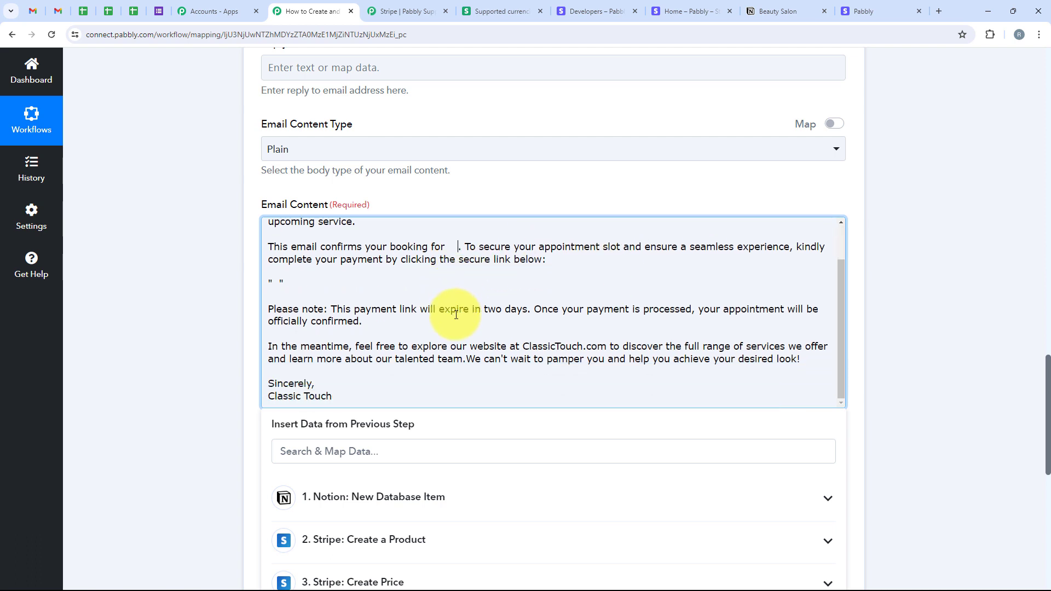
scroll(456, 315, up, 1)
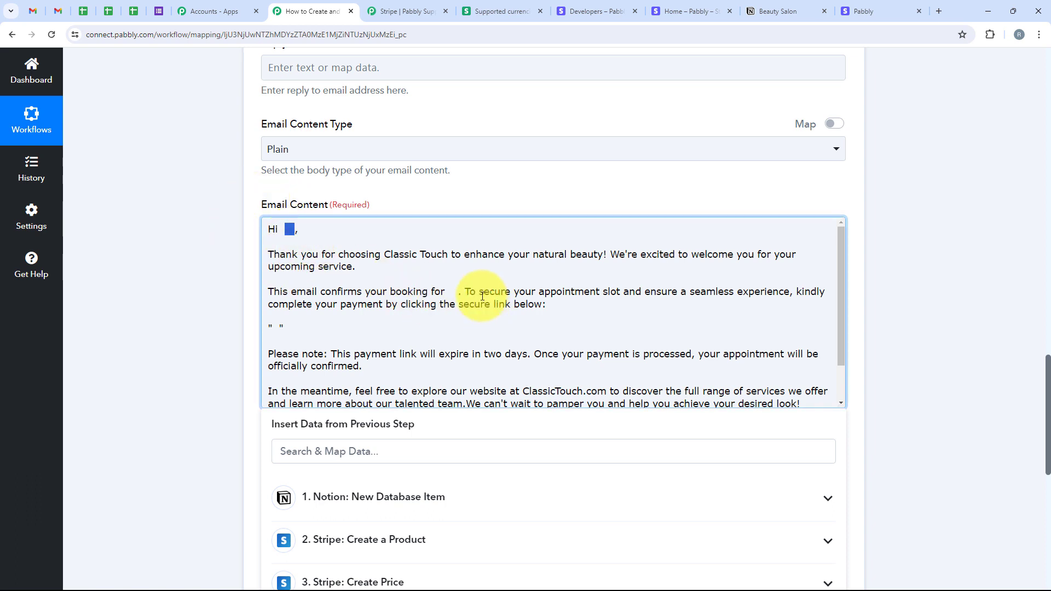
Map the Notion item's Properties Name Title 0 Text Content value after "Hi" in the email content's greeting
double_click(451, 293)
click(277, 329)
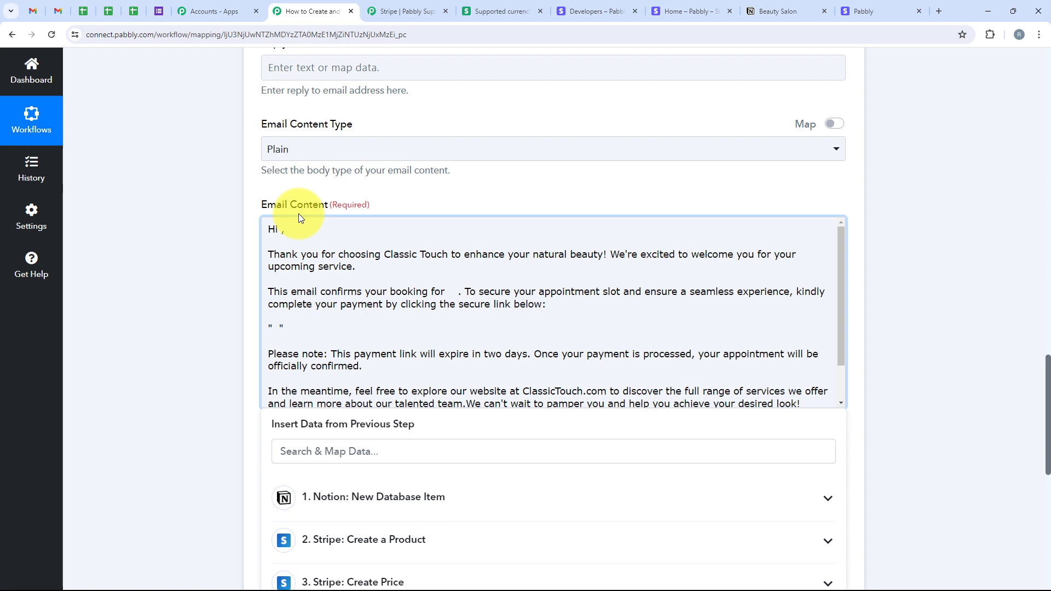
click(388, 451)
text(n)
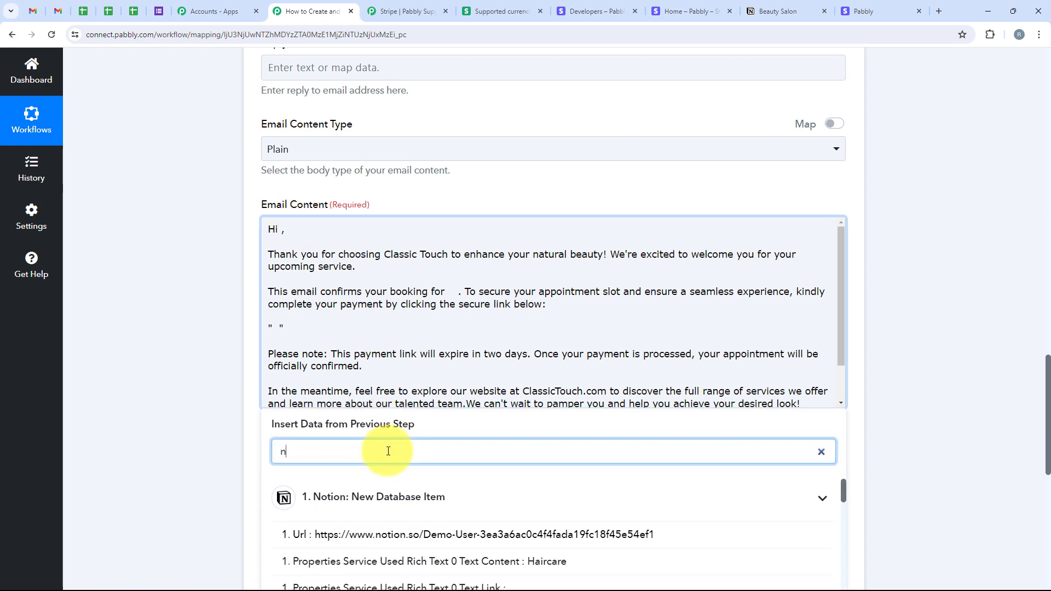
text(ame)
scroll(507, 467, down, 3)
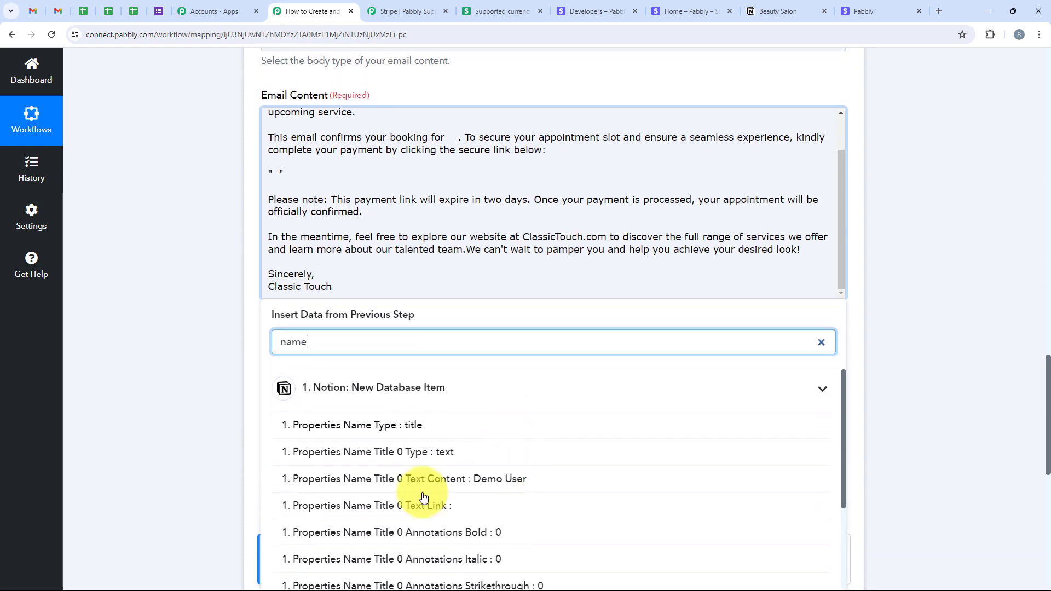
click(507, 481)
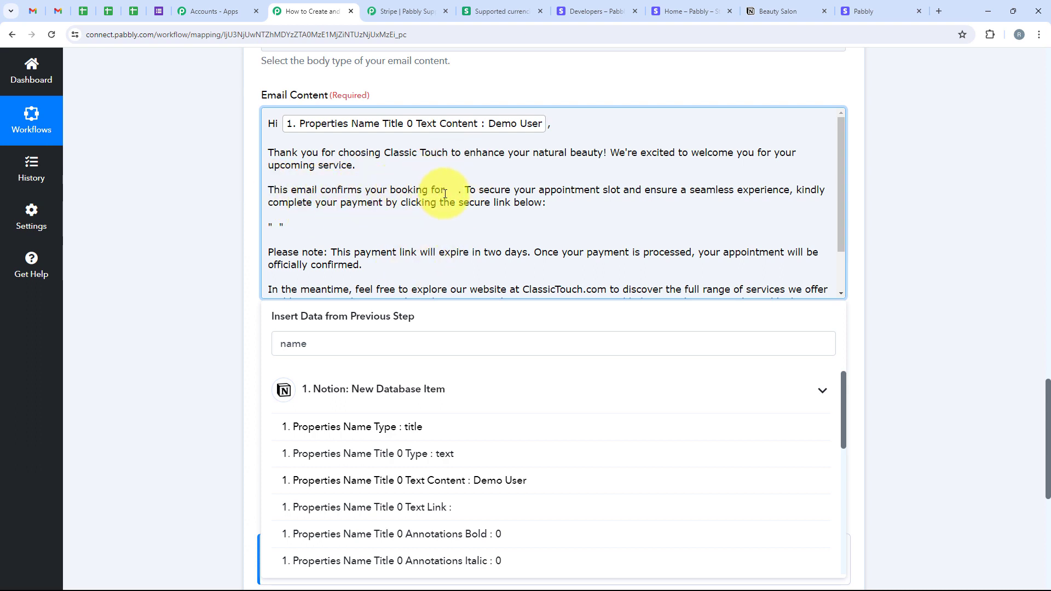
Insert the Notion item's Properties Price Of The Service Used Number after "booking for" in the email content, preceded by a ₹ sign
click(357, 346)
double_click(357, 349)
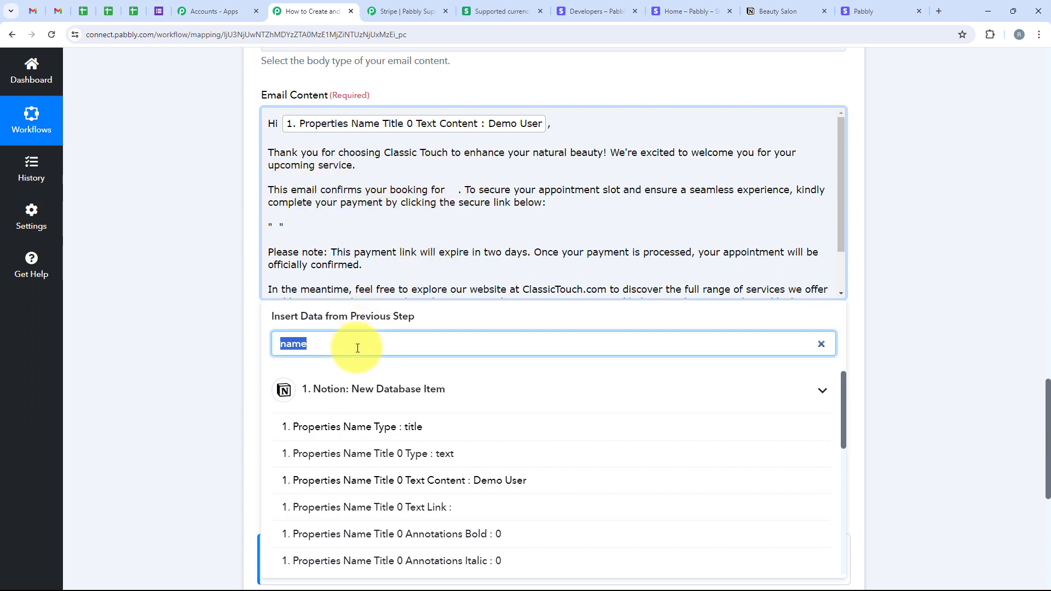
text(Price)
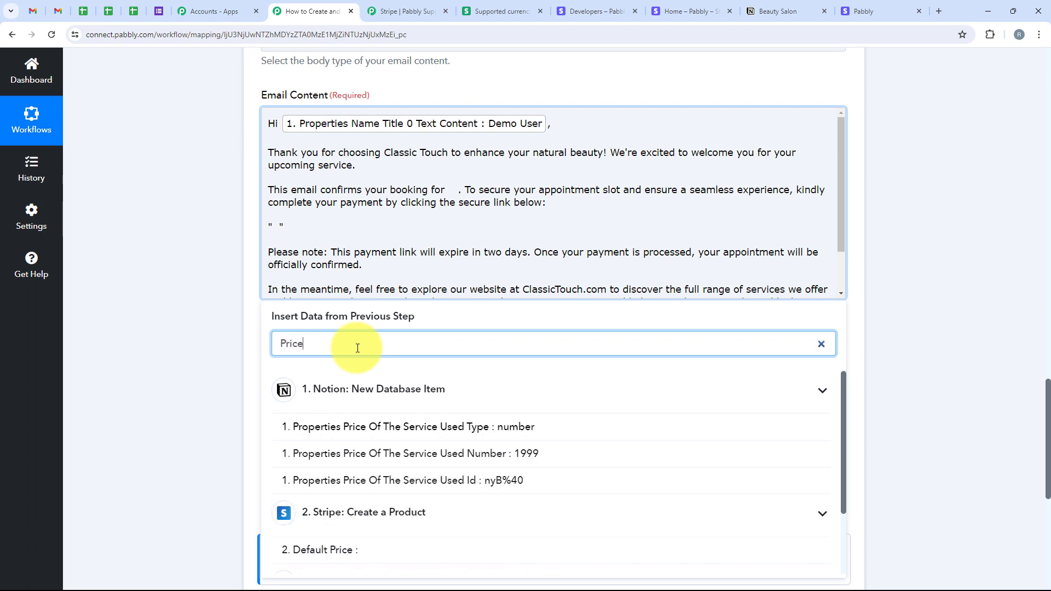
click(405, 465)
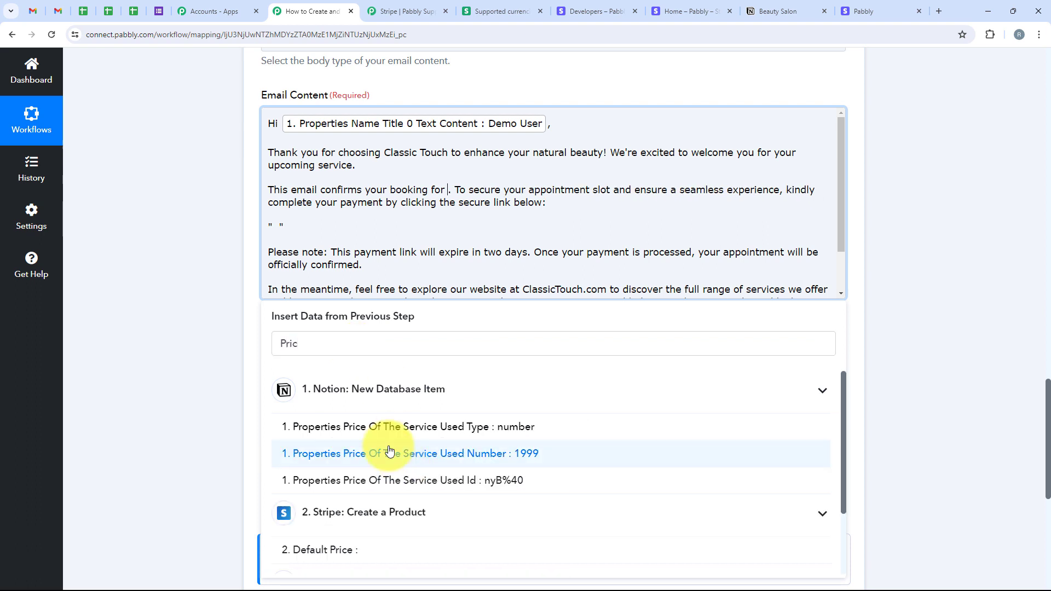
click(448, 196)
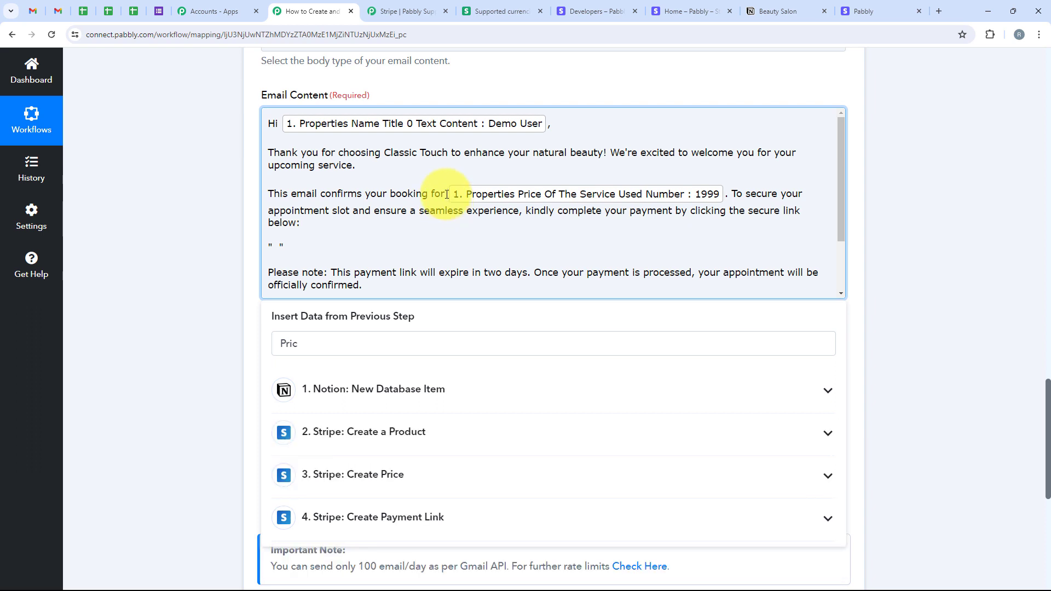
text(₹)
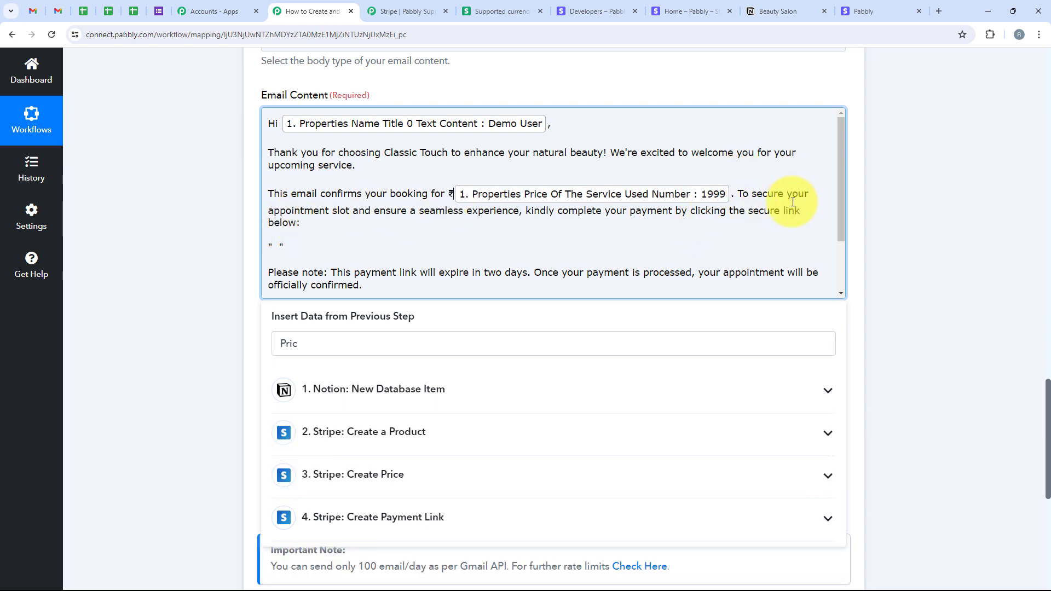
click(211, 190)
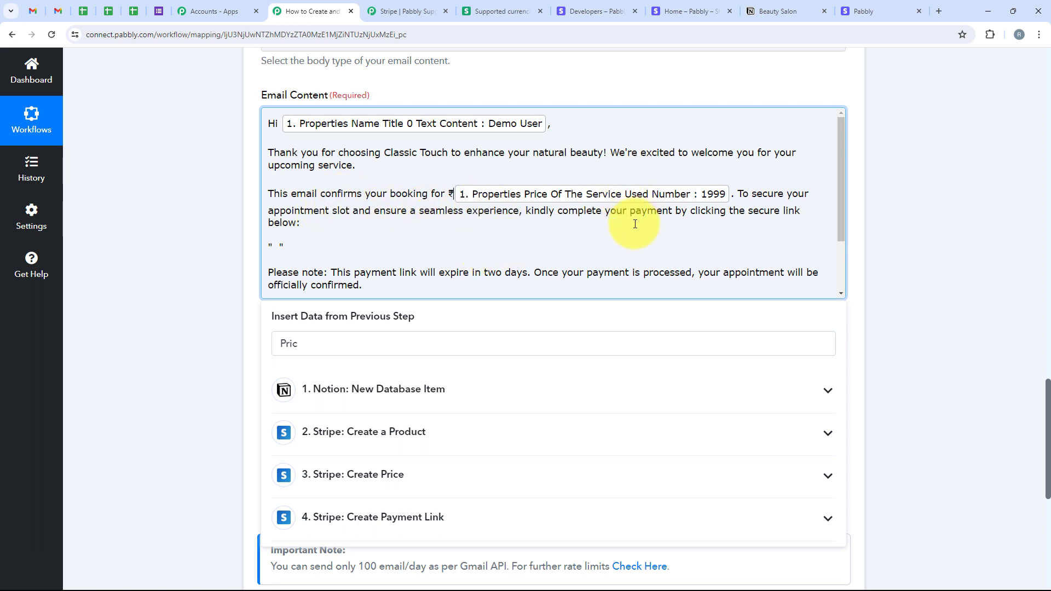
Map the Url from the Stripe Create Payment Link step between the quotation marks in the email content
click(276, 245)
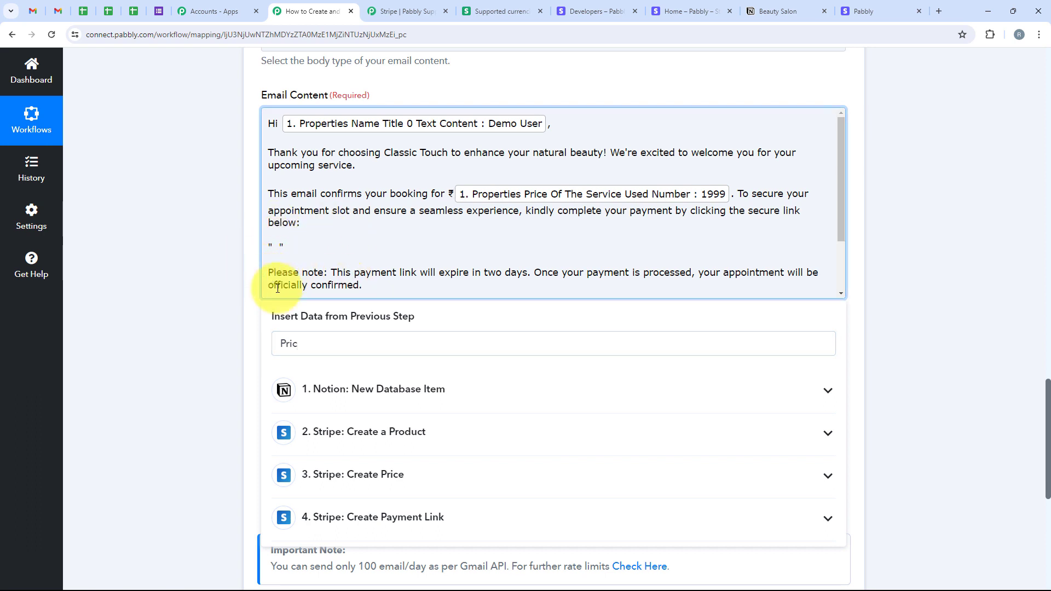
double_click(352, 350)
key(BackSpace)
scroll(364, 400, down, 2)
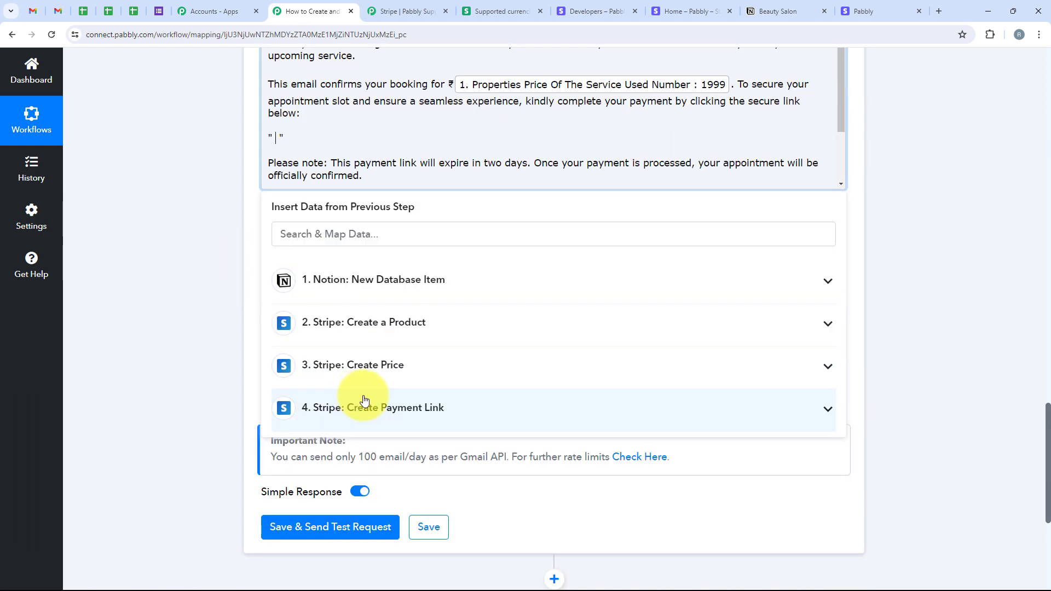
click(377, 411)
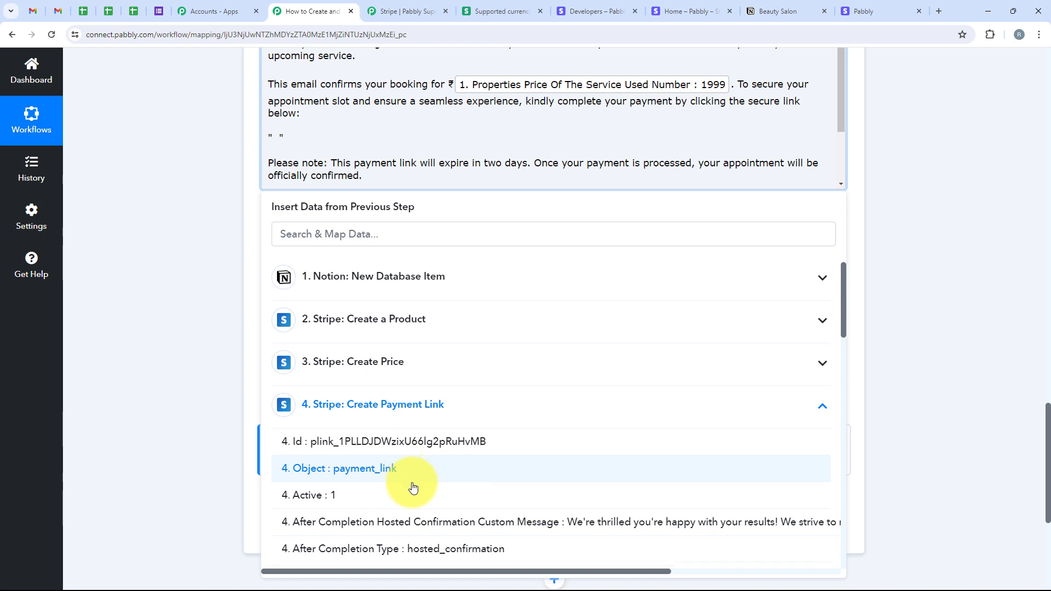
scroll(412, 485, down, 7)
scroll(413, 486, down, 10)
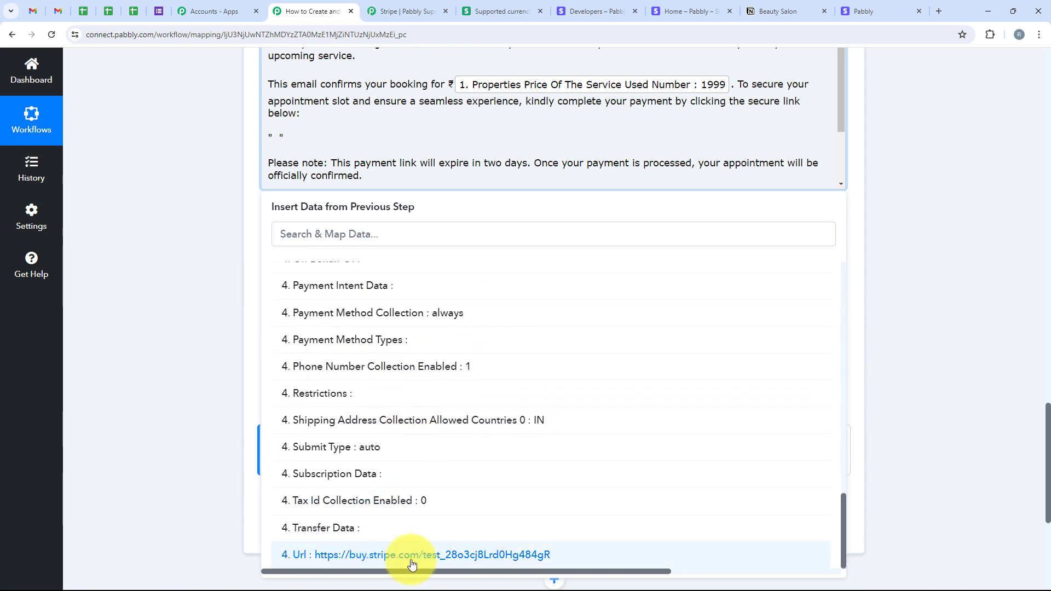
click(412, 554)
click(201, 277)
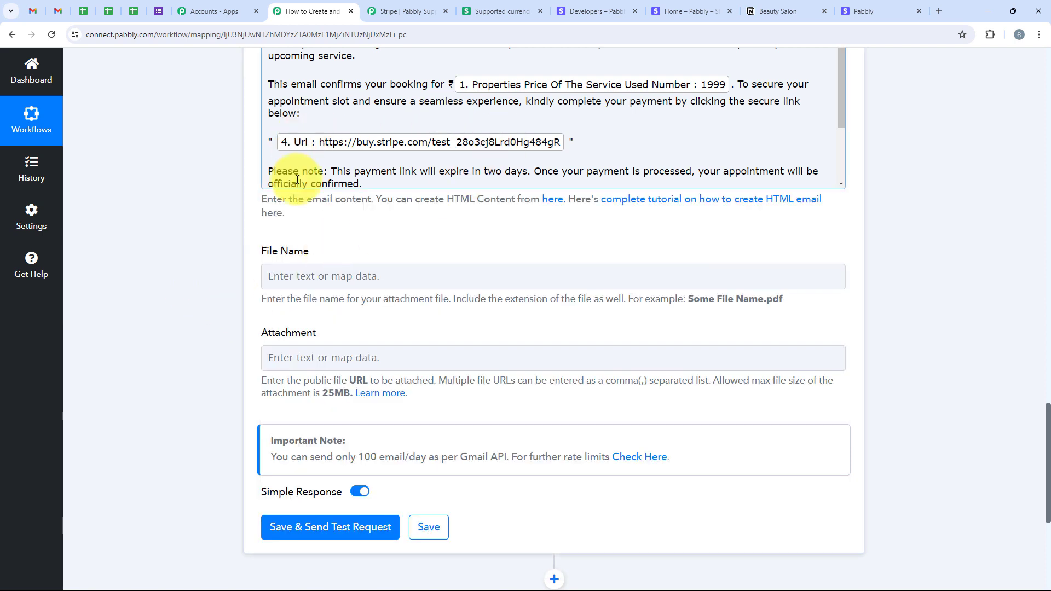
click(453, 270)
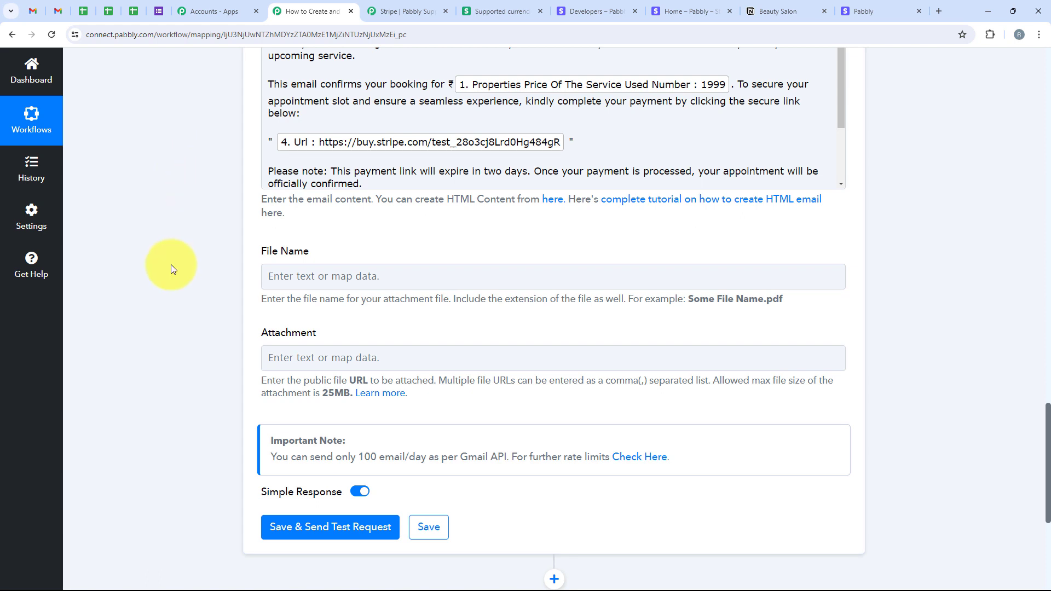
Check the completed email fields, leave the file name and attachment empty, and save and send the Gmail action's test request
scroll(186, 268, down, 2)
scroll(219, 230, up, 2)
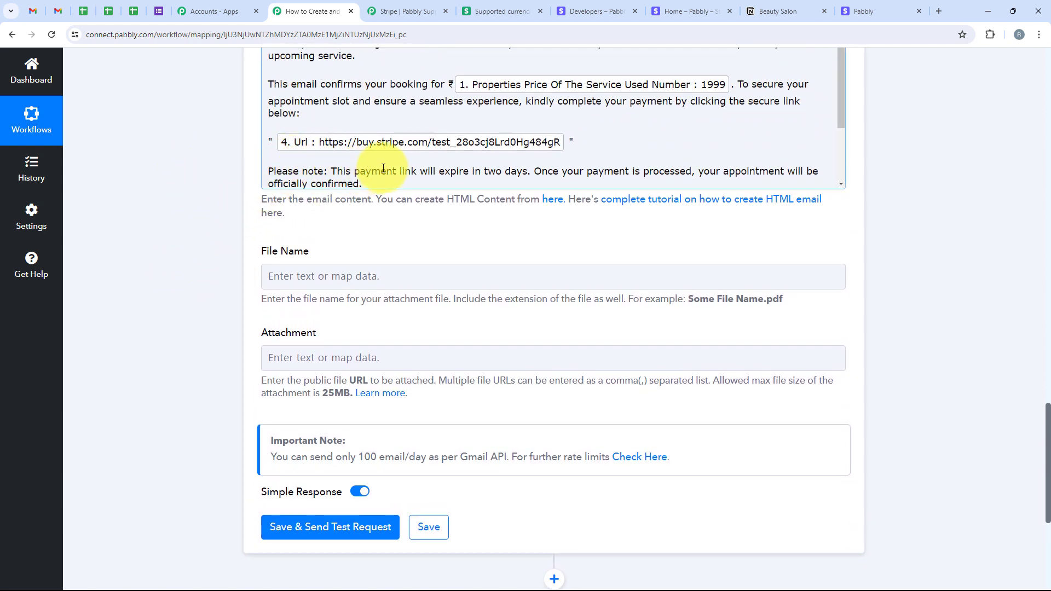
scroll(528, 159, down, 3)
scroll(530, 263, up, 2)
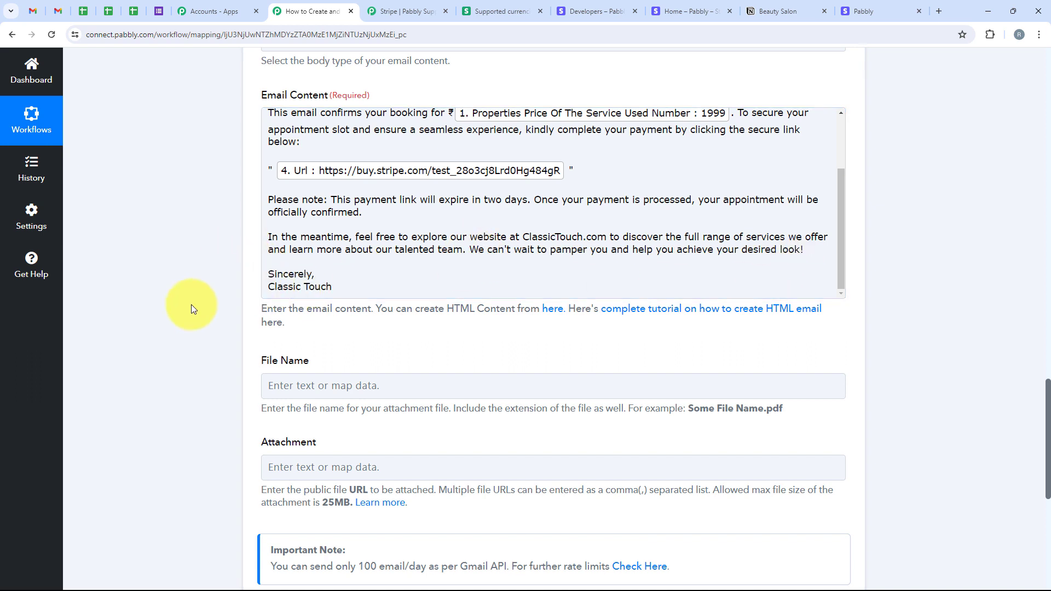
scroll(192, 304, down, 4)
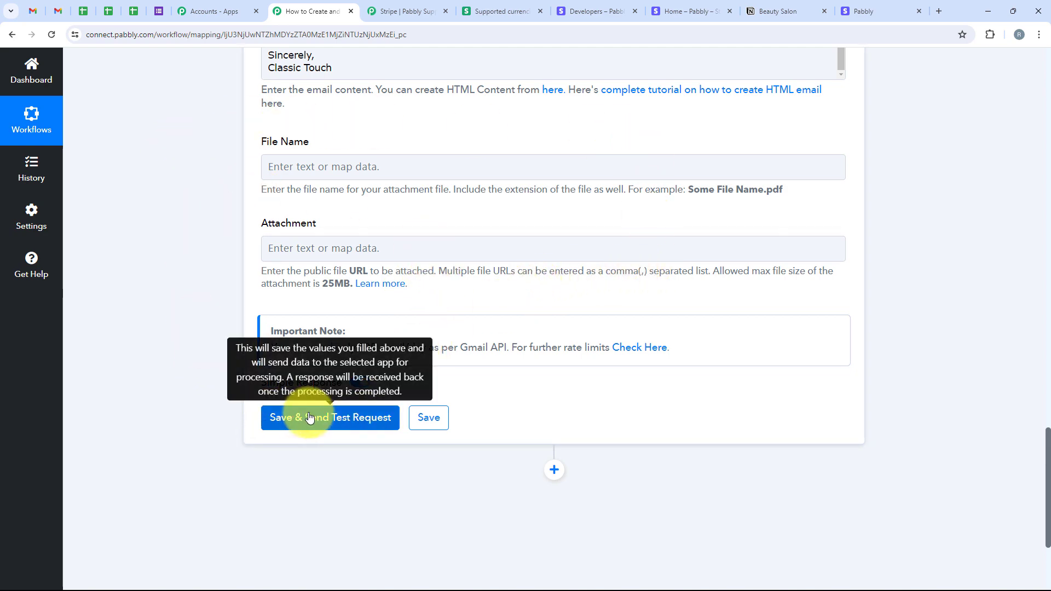
scroll(525, 308, up, 4)
scroll(530, 308, up, 2)
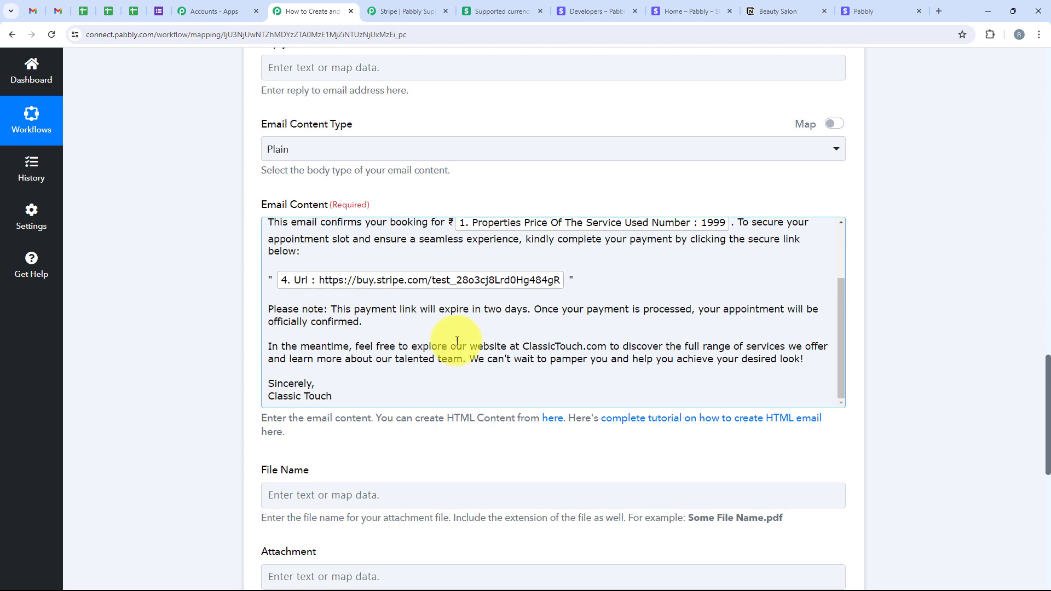
scroll(470, 324, up, 2)
scroll(413, 243, up, 7)
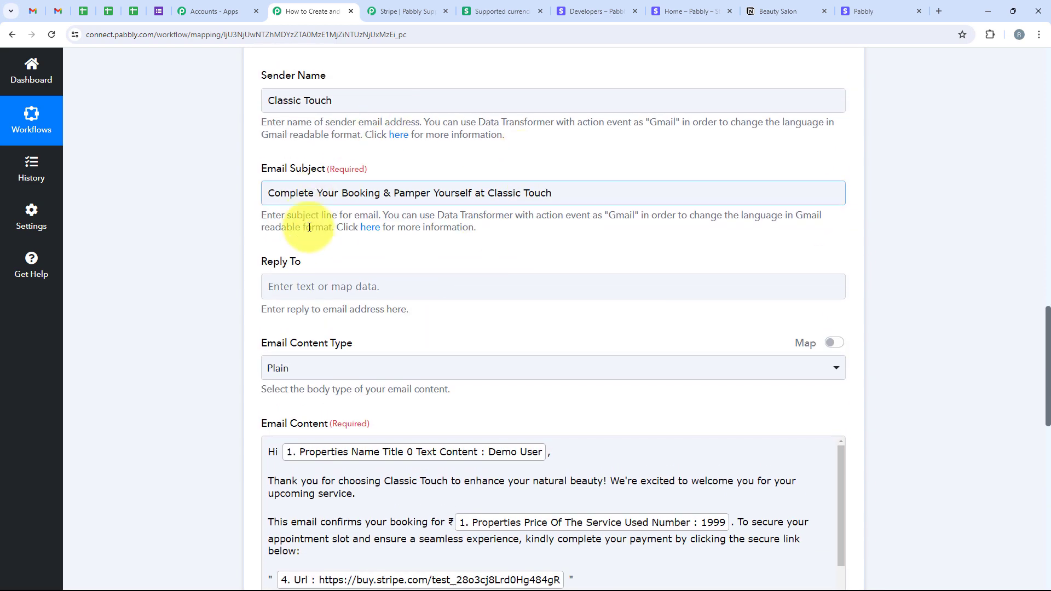
scroll(325, 272, down, 8)
scroll(354, 293, down, 2)
scroll(354, 294, down, 9)
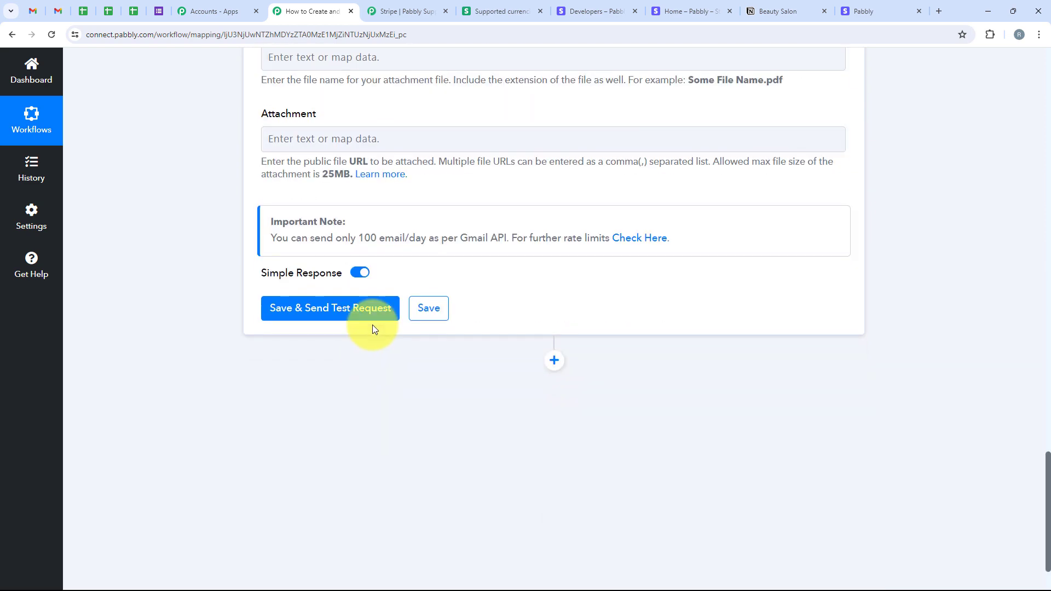
click(372, 314)
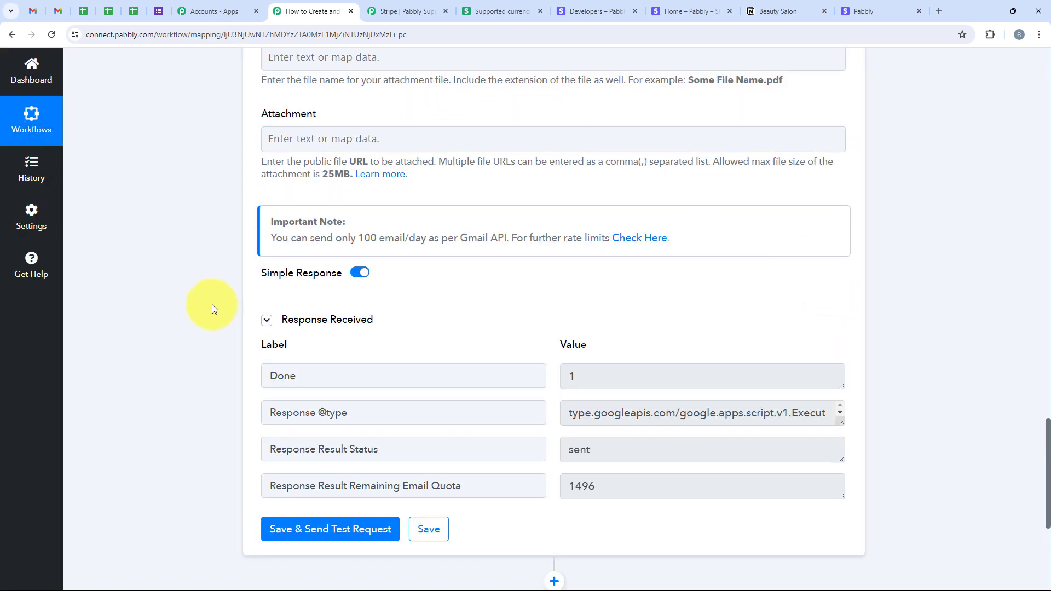
Switch to Gmail, check the name and price in the received Classic Touch booking email, and open its Stripe payment link
scroll(213, 305, up, 8)
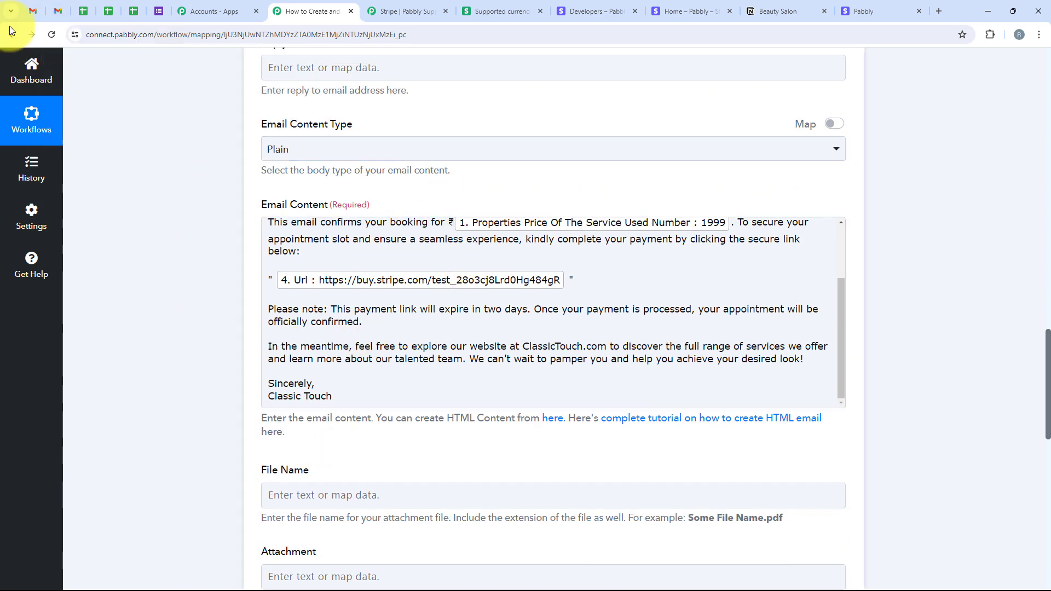
click(55, 12)
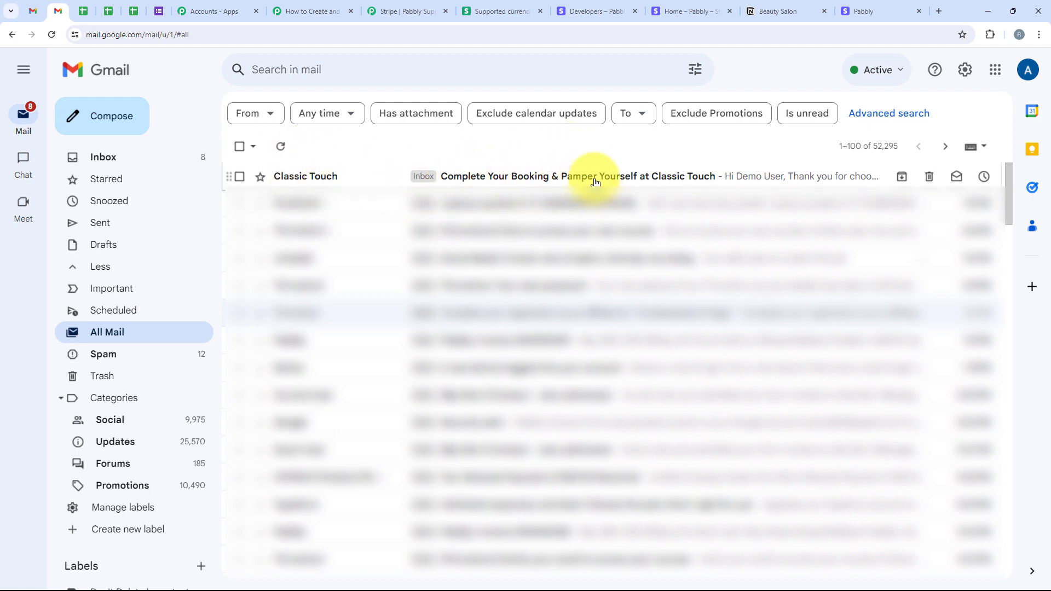
click(652, 184)
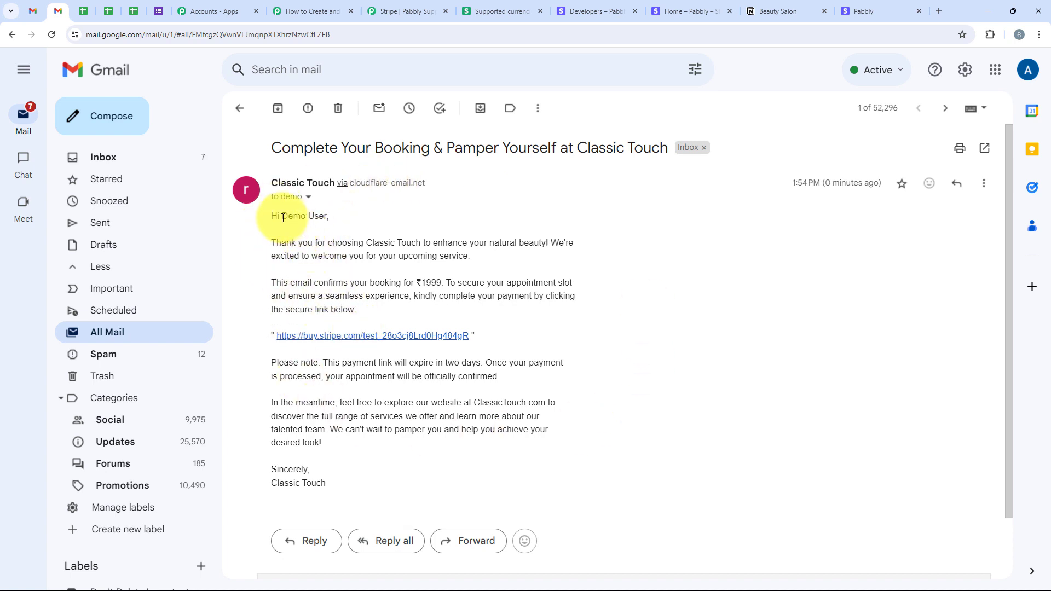
drag(282, 217, 302, 218)
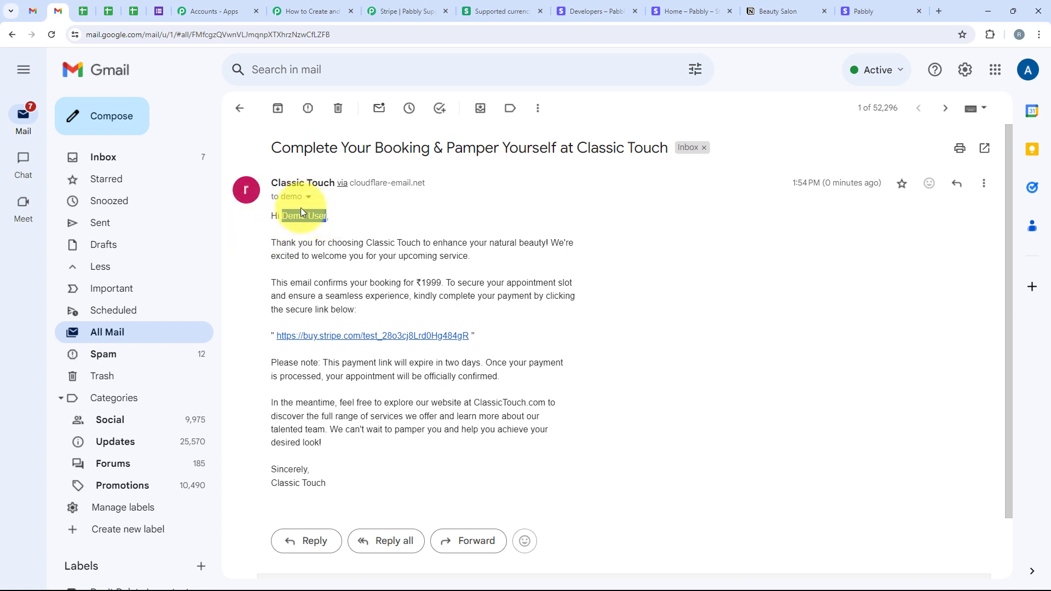
drag(415, 283, 442, 281)
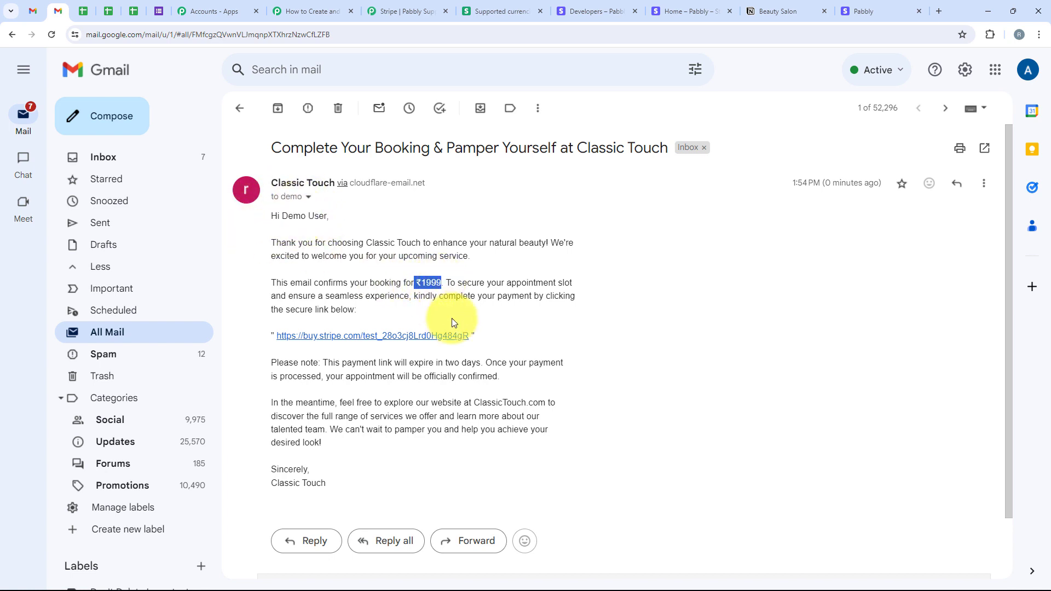
click(395, 344)
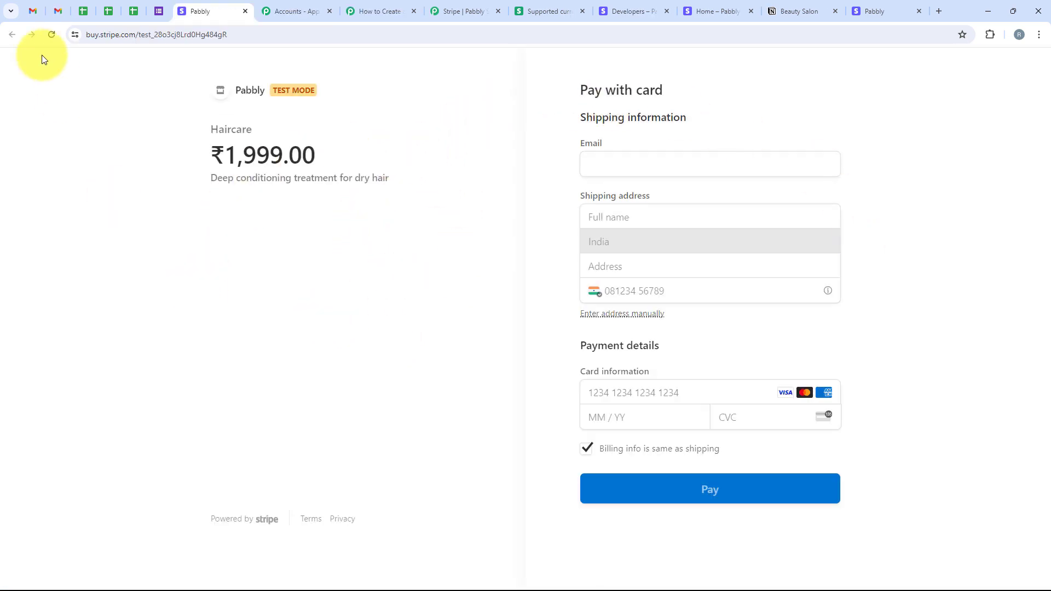
click(58, 11)
Return to the workflow in Pabbly Connect and collapse the Gmail Send Email step
click(392, 12)
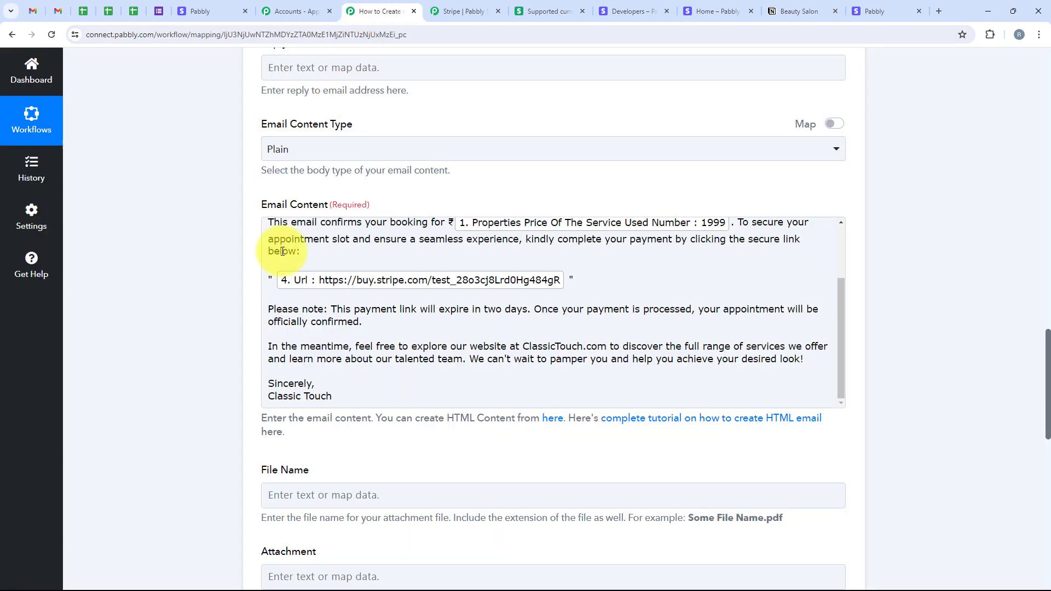
scroll(198, 220, up, 3)
scroll(198, 221, up, 15)
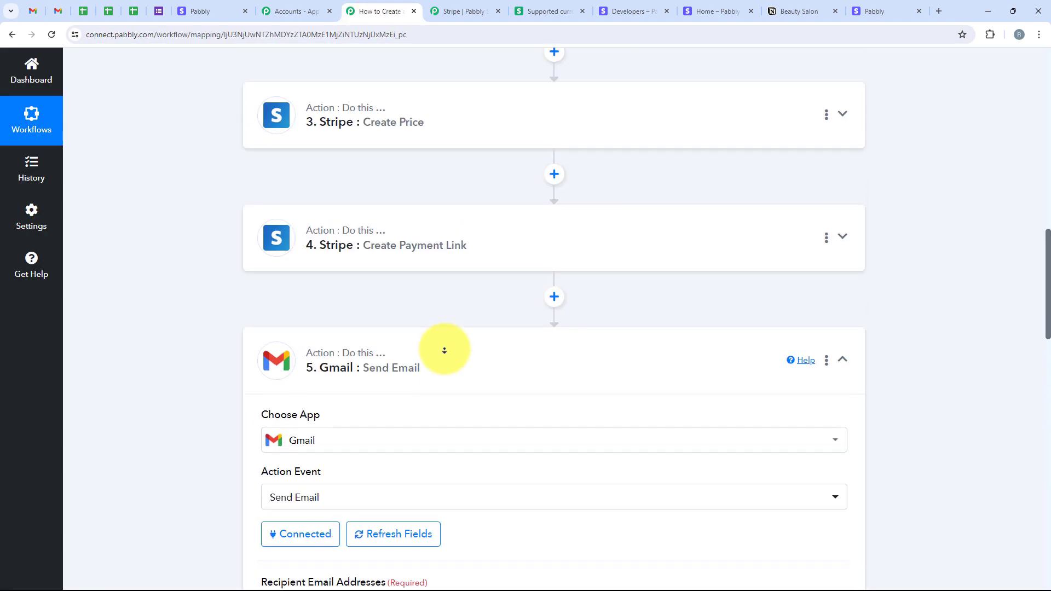
click(261, 370)
scroll(188, 225, up, 7)
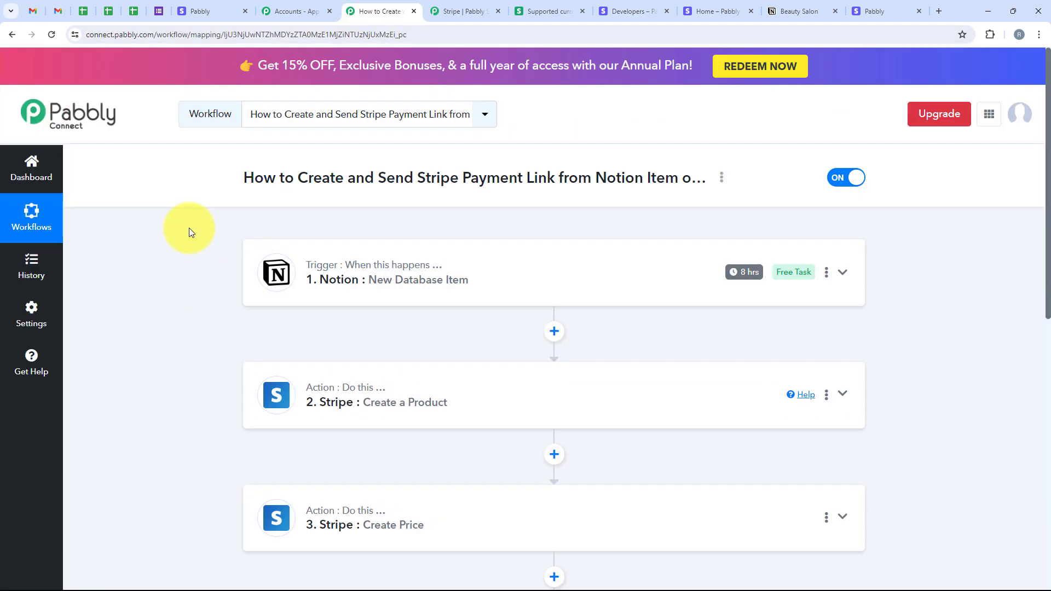
Review the workflow's sequence from the Notion New Database Item trigger through the Stripe actions to the Gmail action
scroll(230, 328, down, 1)
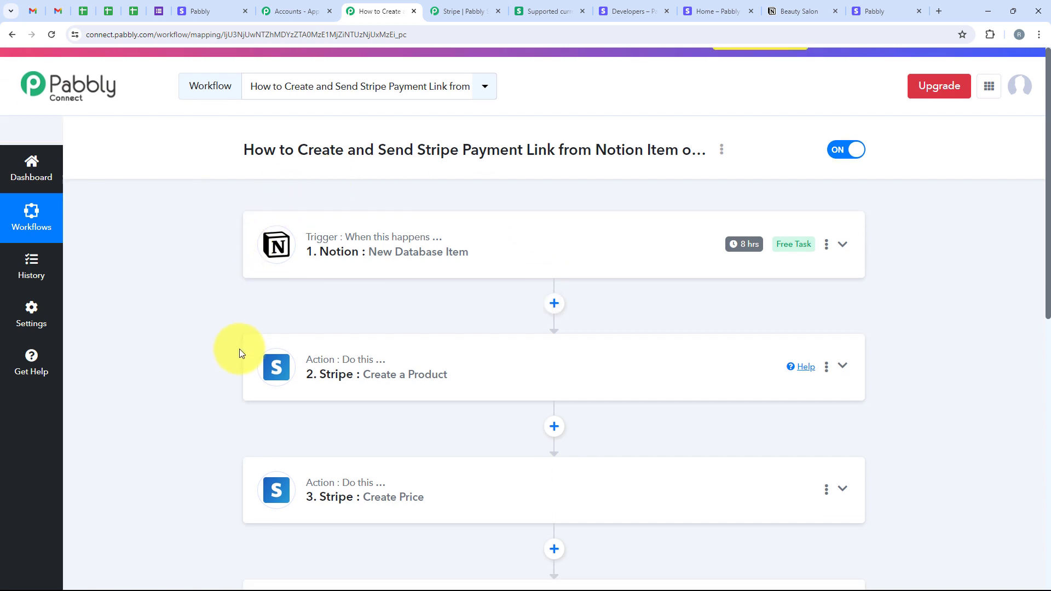
scroll(241, 350, up, 1)
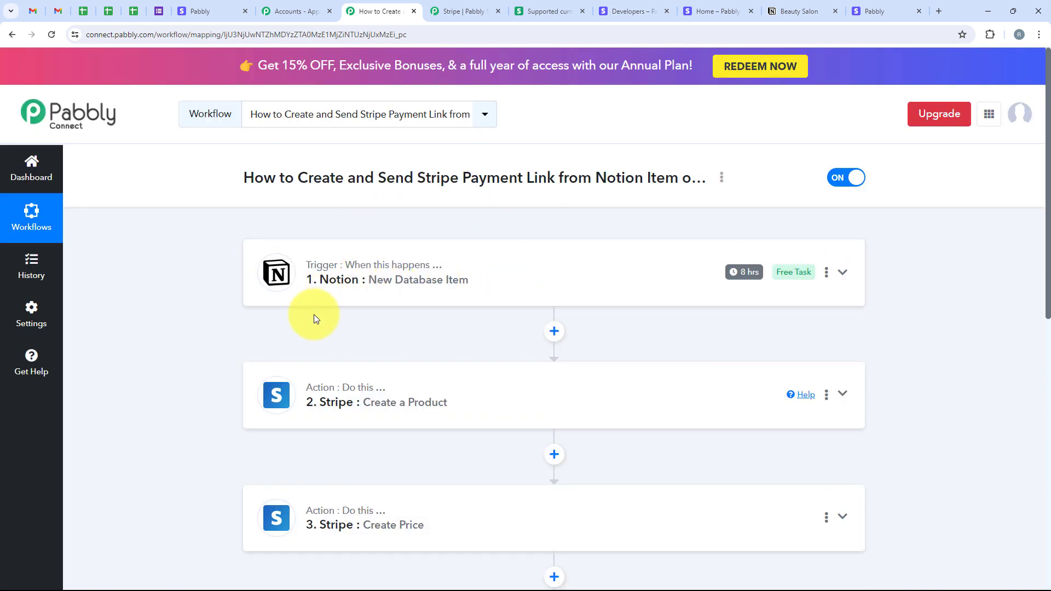
scroll(314, 315, down, 2)
scroll(314, 318, down, 1)
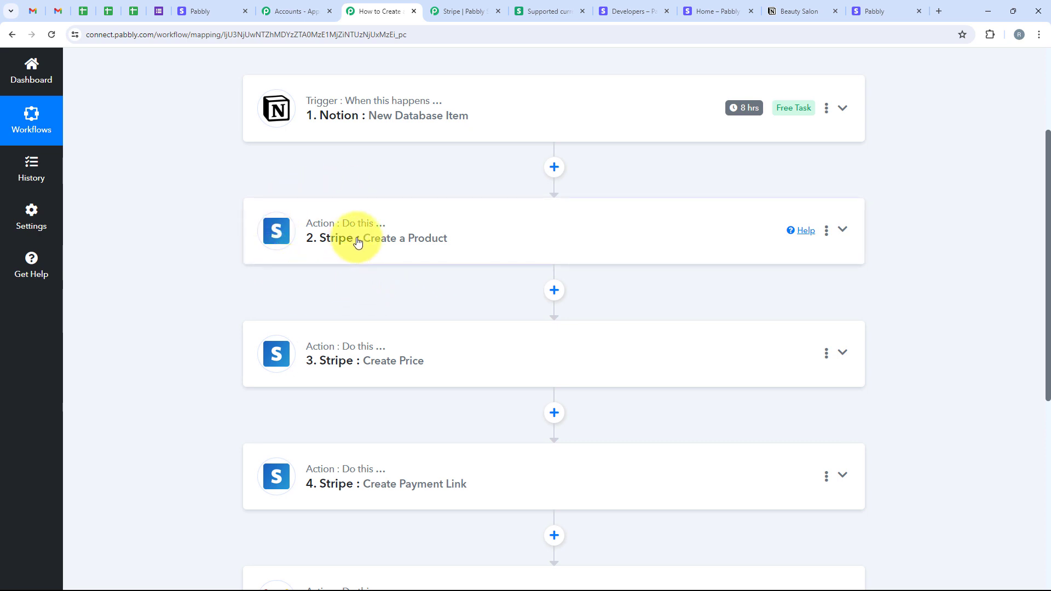
scroll(390, 291, down, 2)
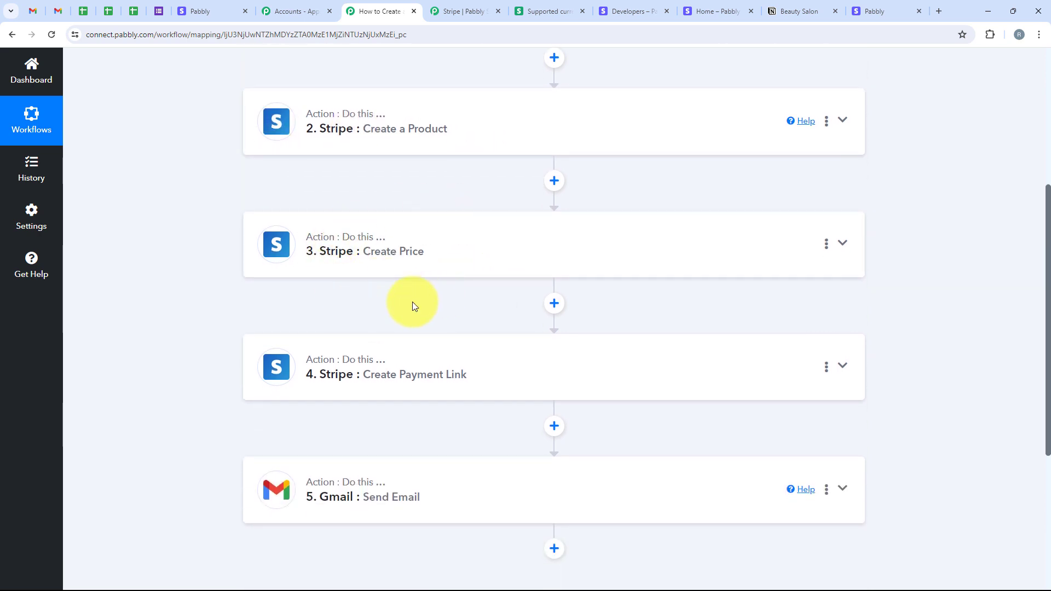
scroll(431, 420, down, 1)
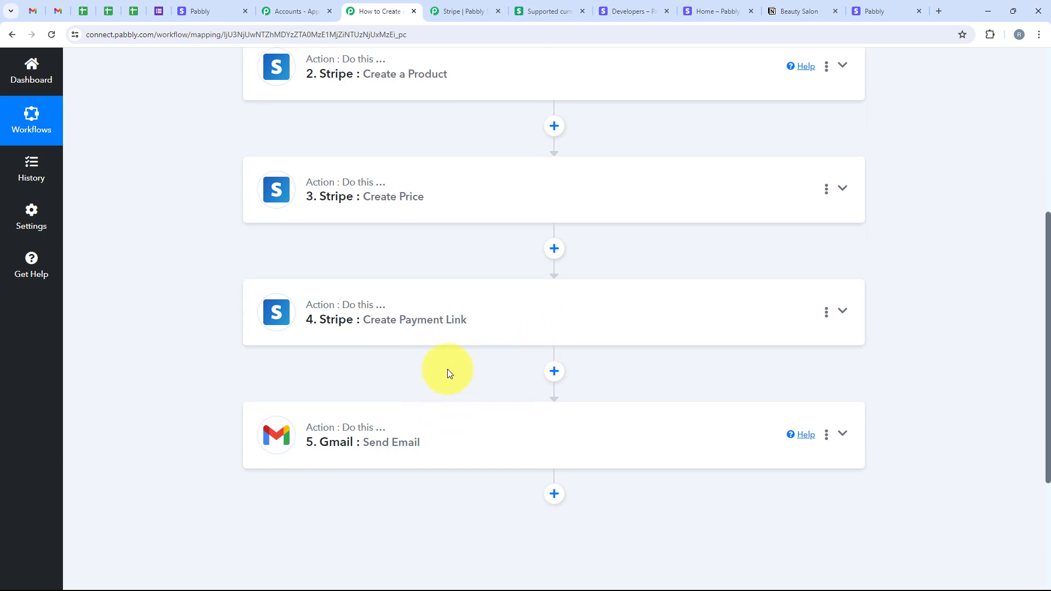
scroll(329, 414, down, 2)
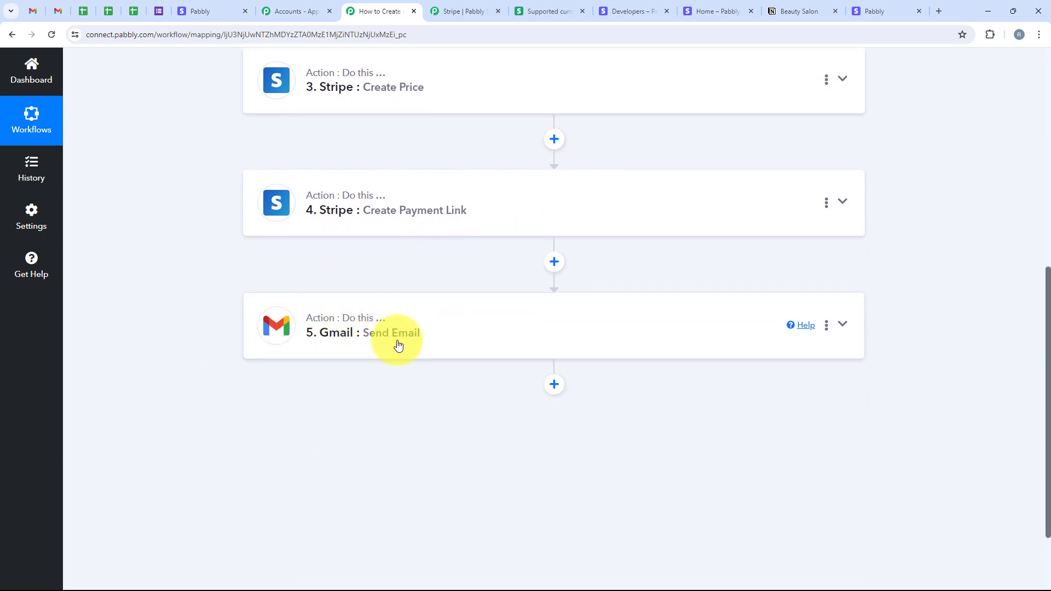
scroll(458, 392, up, 8)
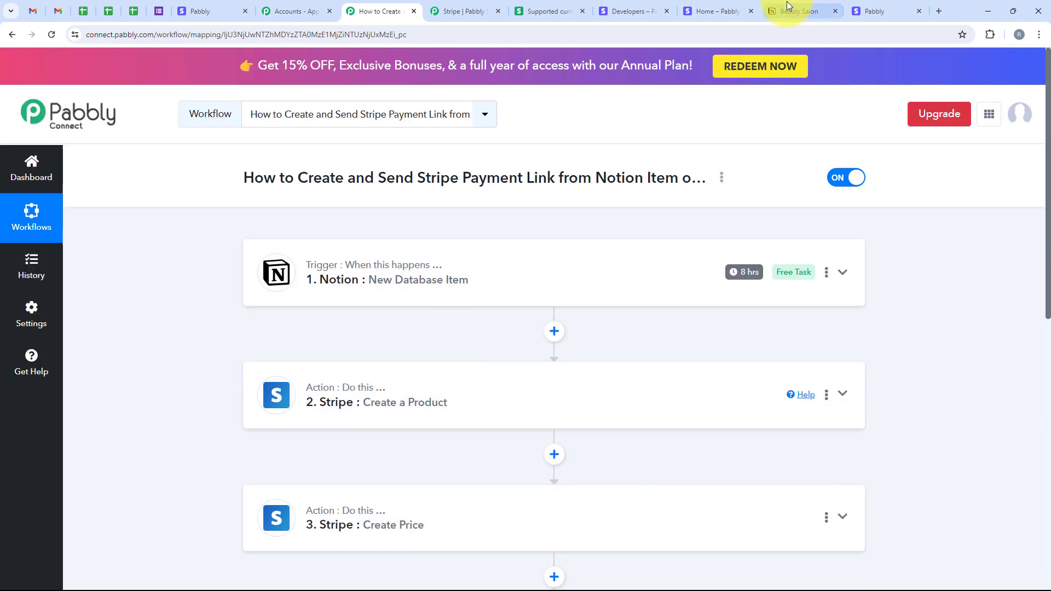
Look at the Beauty Salon table in Notion and return to the Pabbly Connect workflow
click(788, 9)
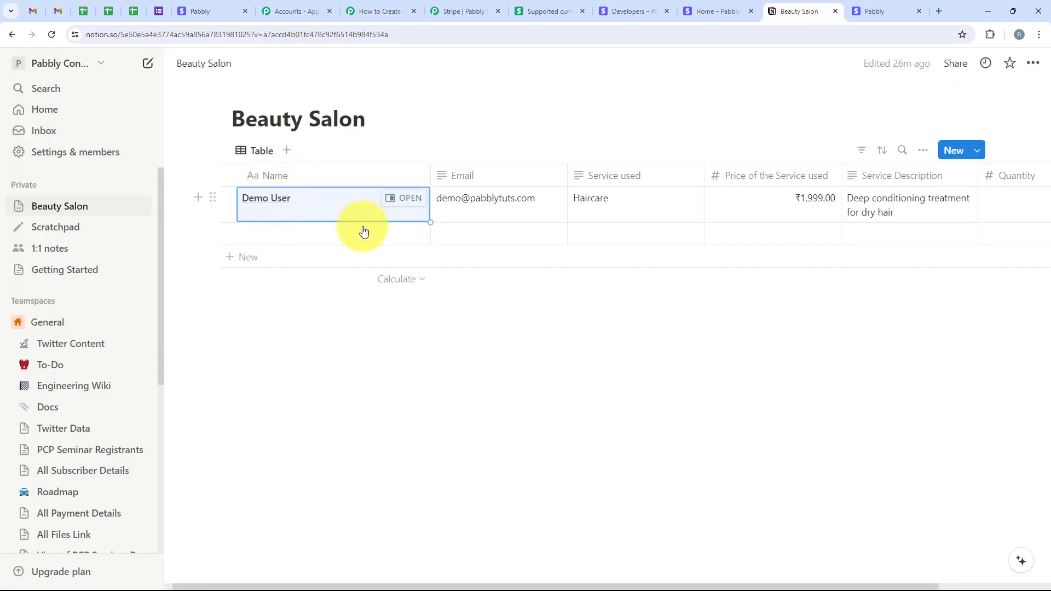
click(512, 338)
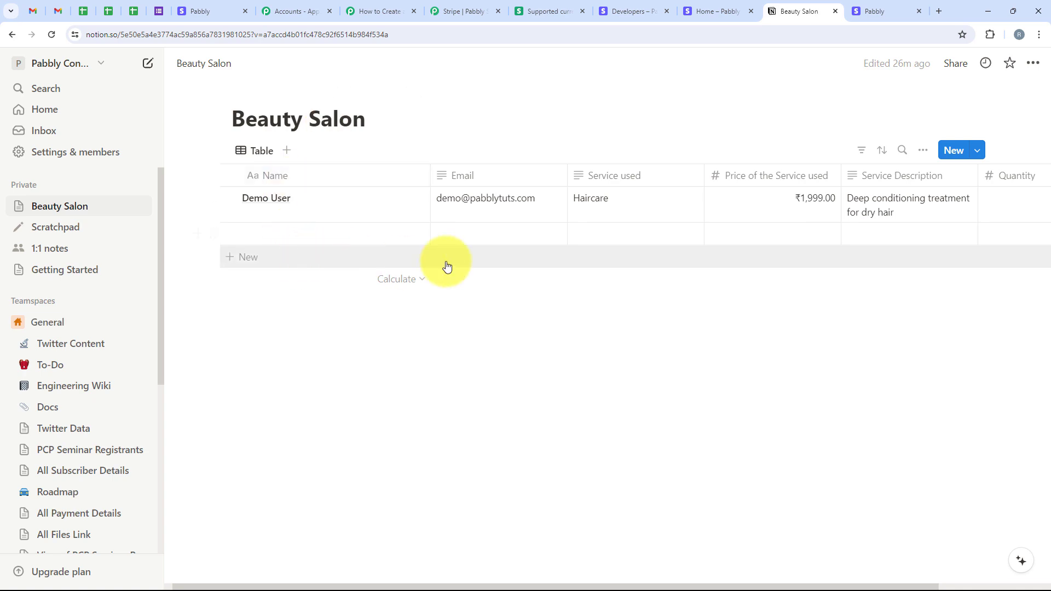
click(378, 10)
Go through the Stripe and Gmail actions again and view the delivered booking email in Gmail before returning to Pabbly Connect
scroll(457, 349, down, 3)
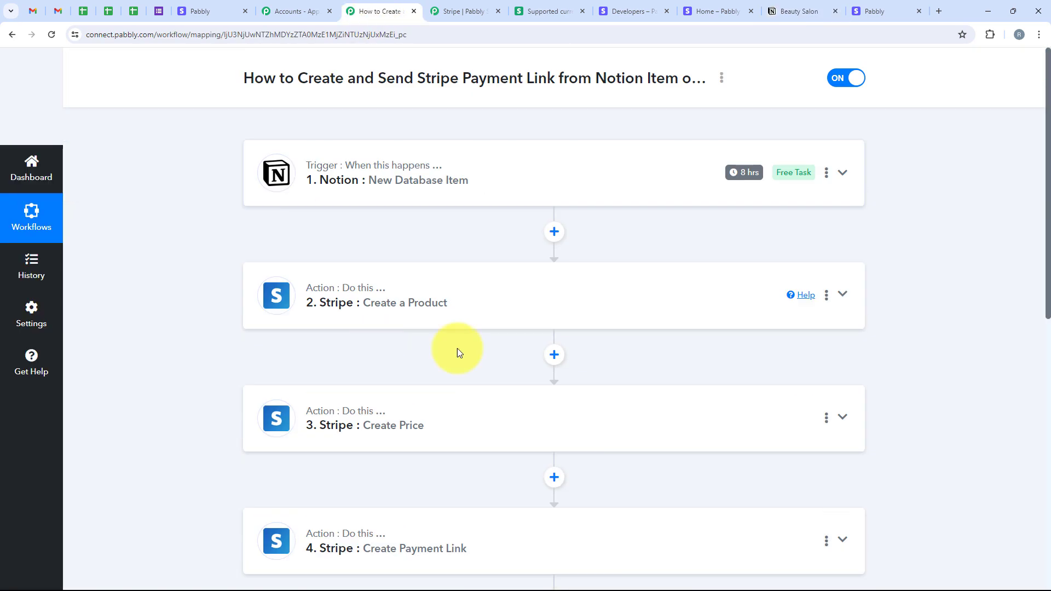
scroll(469, 345, down, 1)
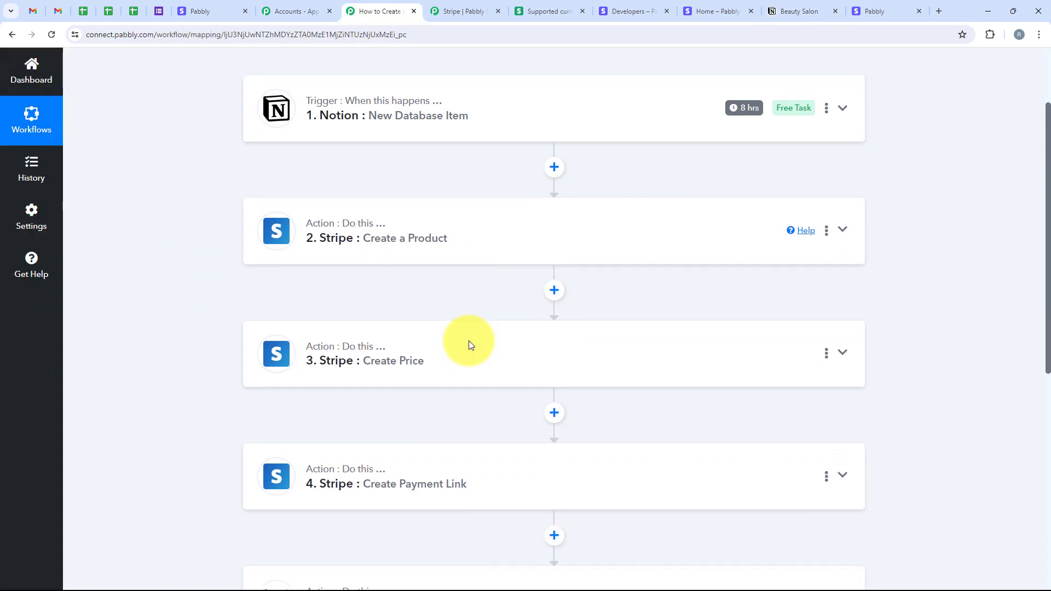
scroll(568, 343, down, 2)
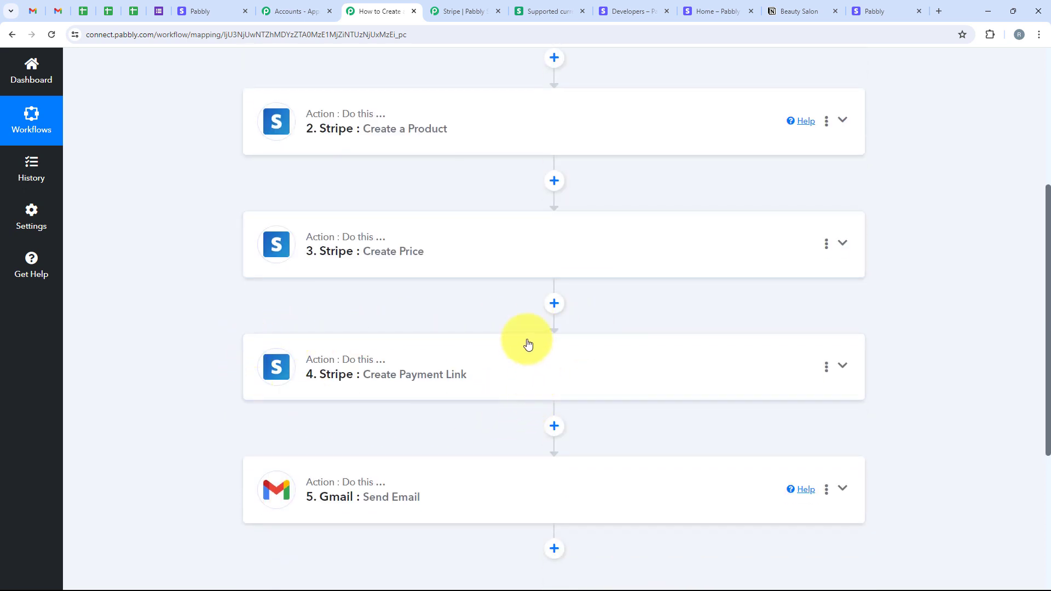
scroll(310, 322, down, 2)
scroll(310, 324, down, 1)
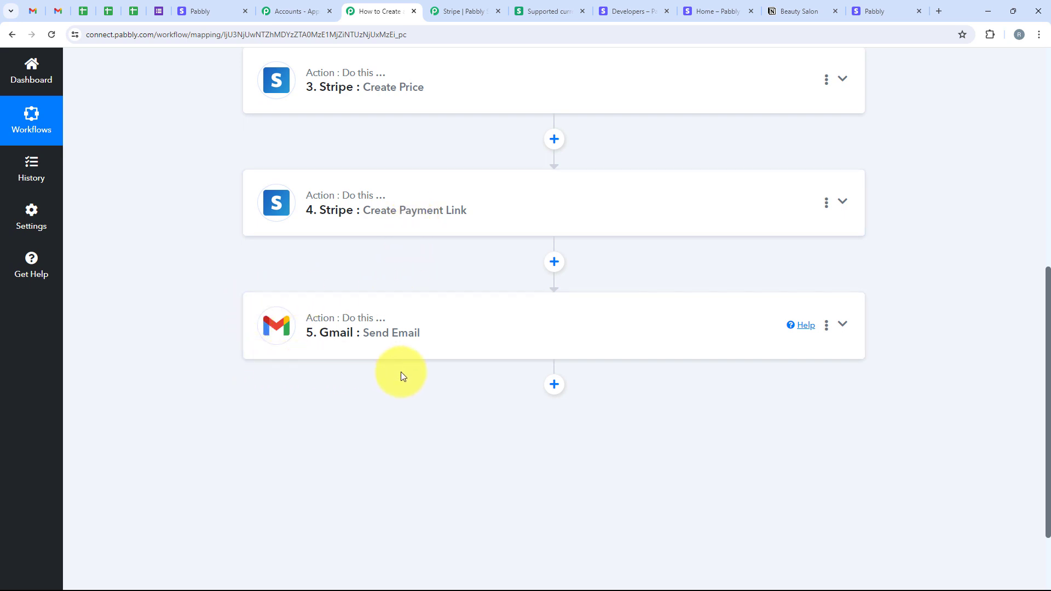
scroll(444, 303, up, 8)
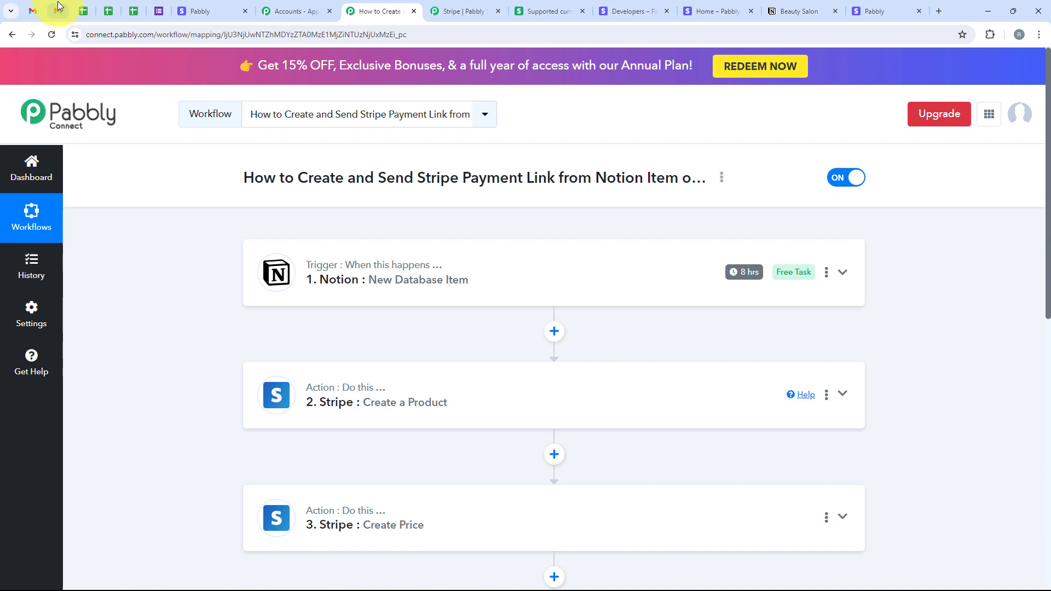
click(58, 2)
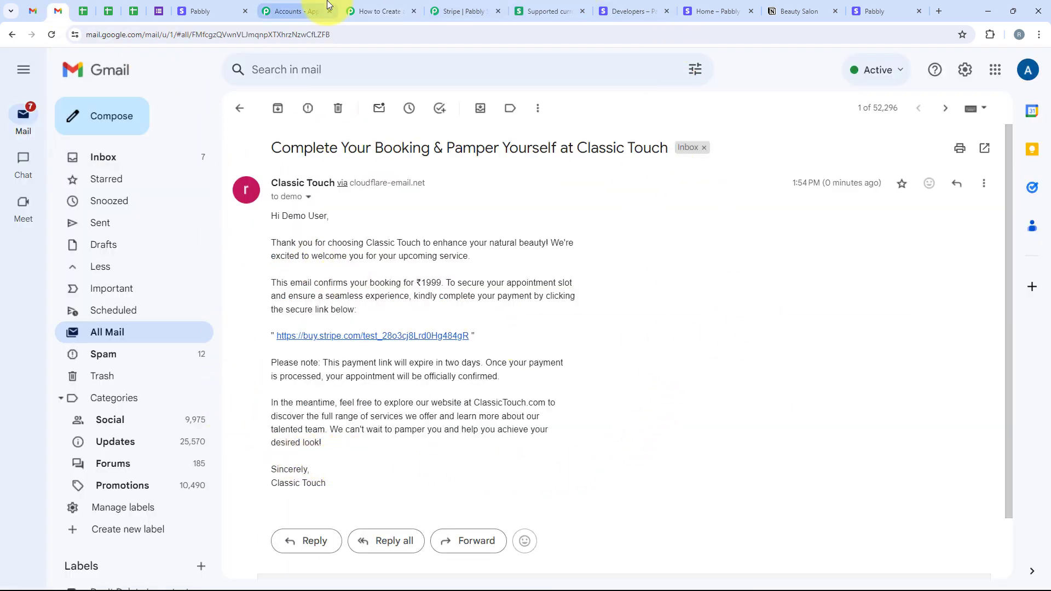
click(365, 10)
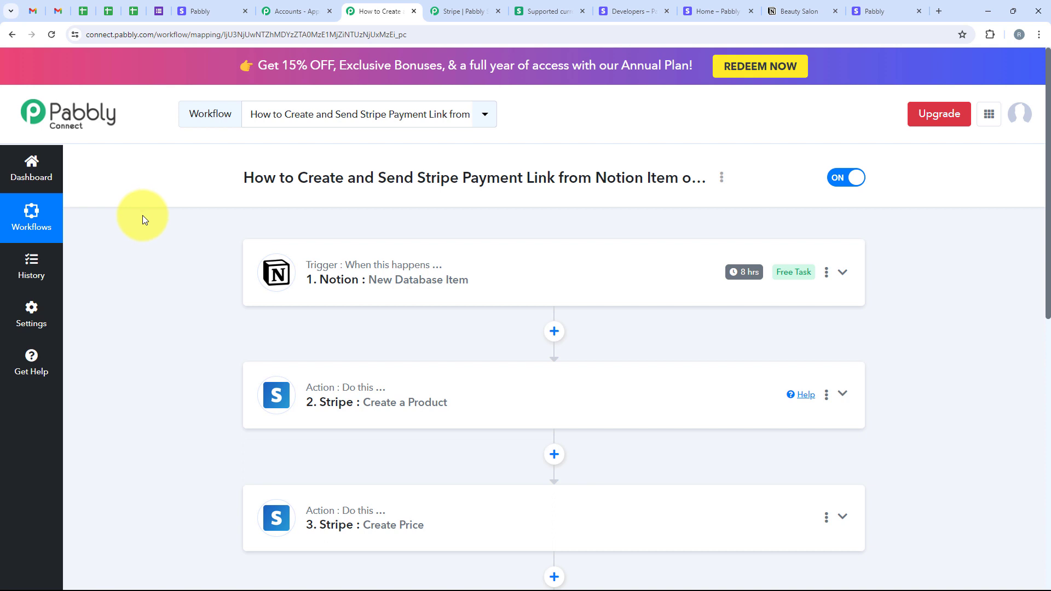